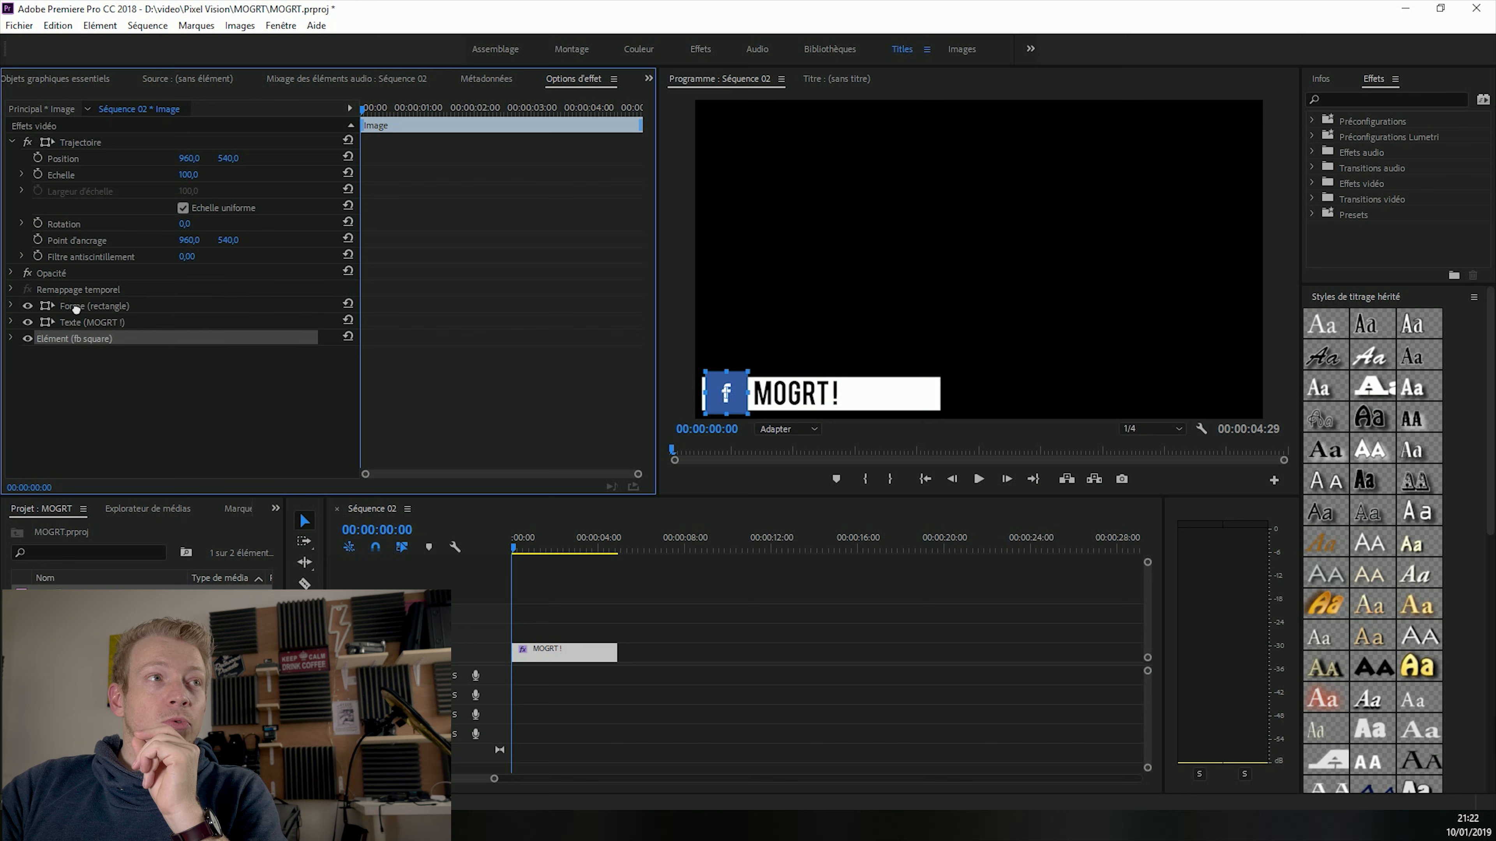
- Try the rectangle shape below the MOGRT ! text in the layer order, and restore the original stacking
left_click_drag(68, 299, 63, 349)
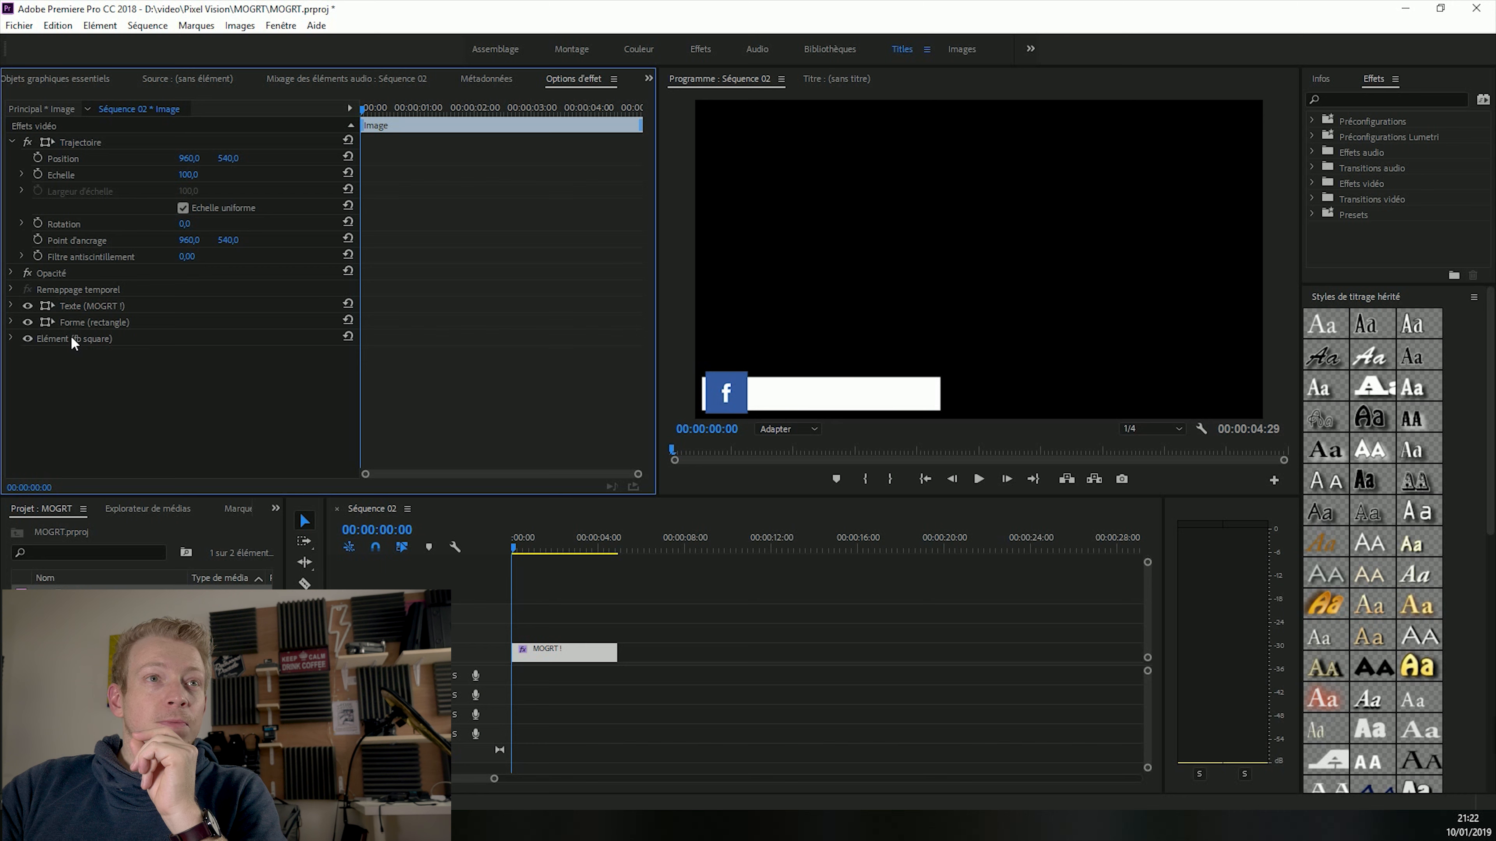
mouse_move(74, 318)
left_mouse_down()
mouse_move(72, 298)
mouse_move(81, 334)
left_mouse_up()
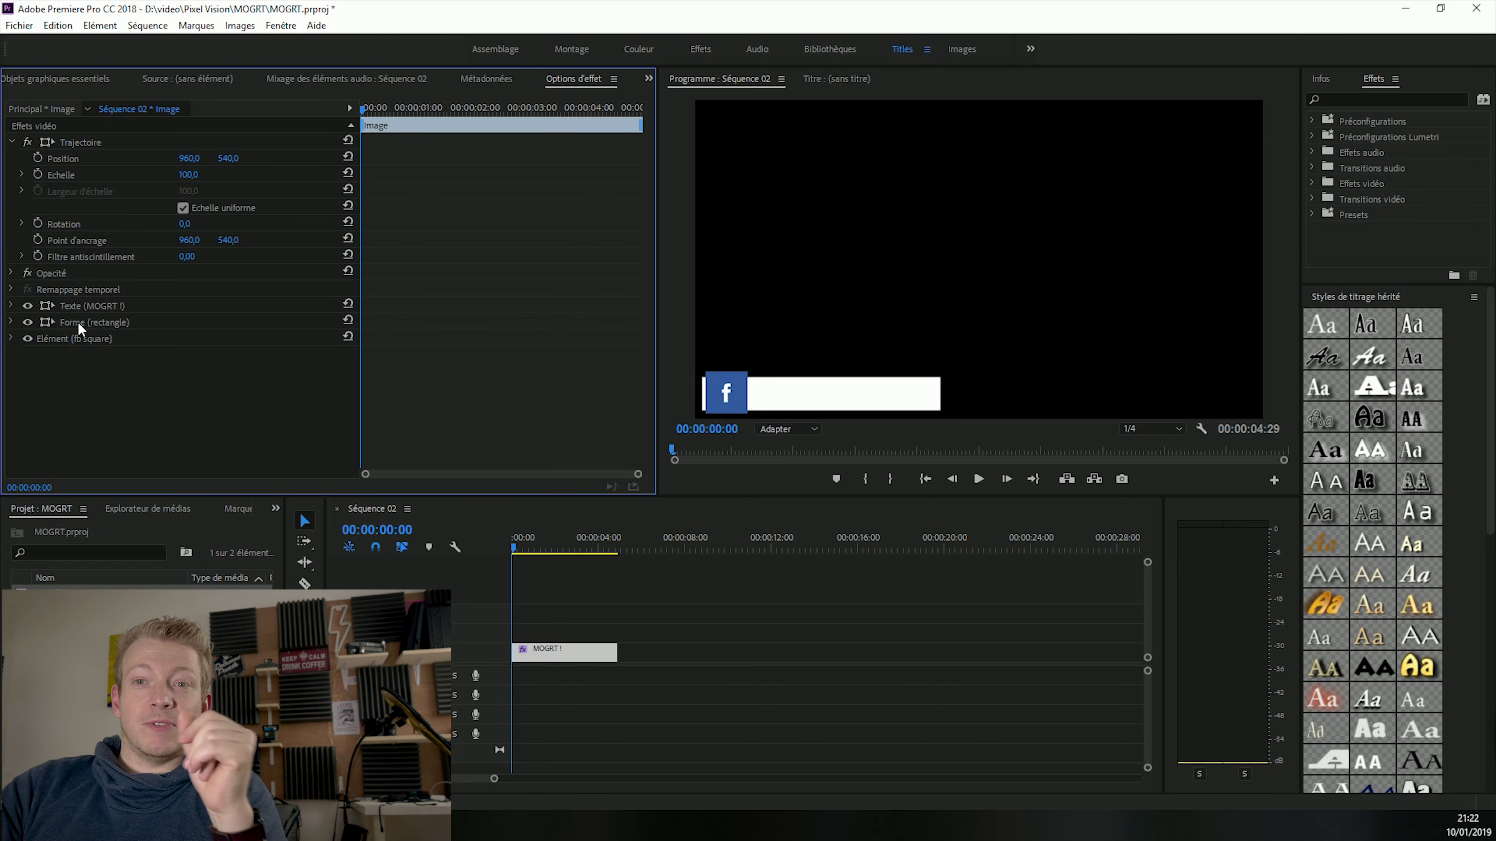
mouse_move(77, 322)
left_mouse_down()
mouse_move(77, 304)
mouse_move(77, 318)
left_mouse_up()
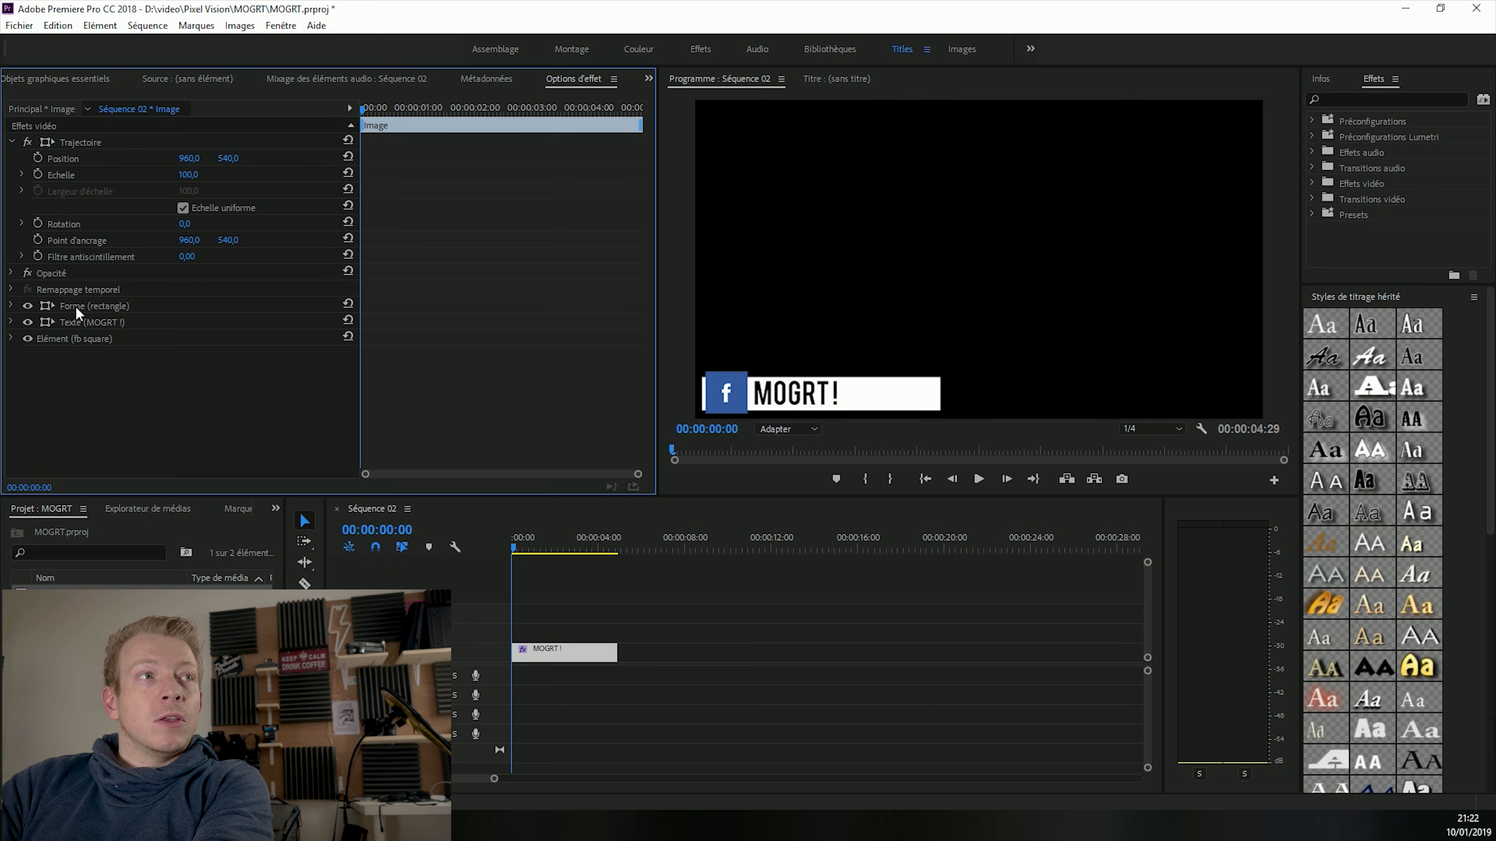
- Select the rectangle, the MOGRT ! text and the fb square in turn to identify each layer in the preview
left_click(81, 308)
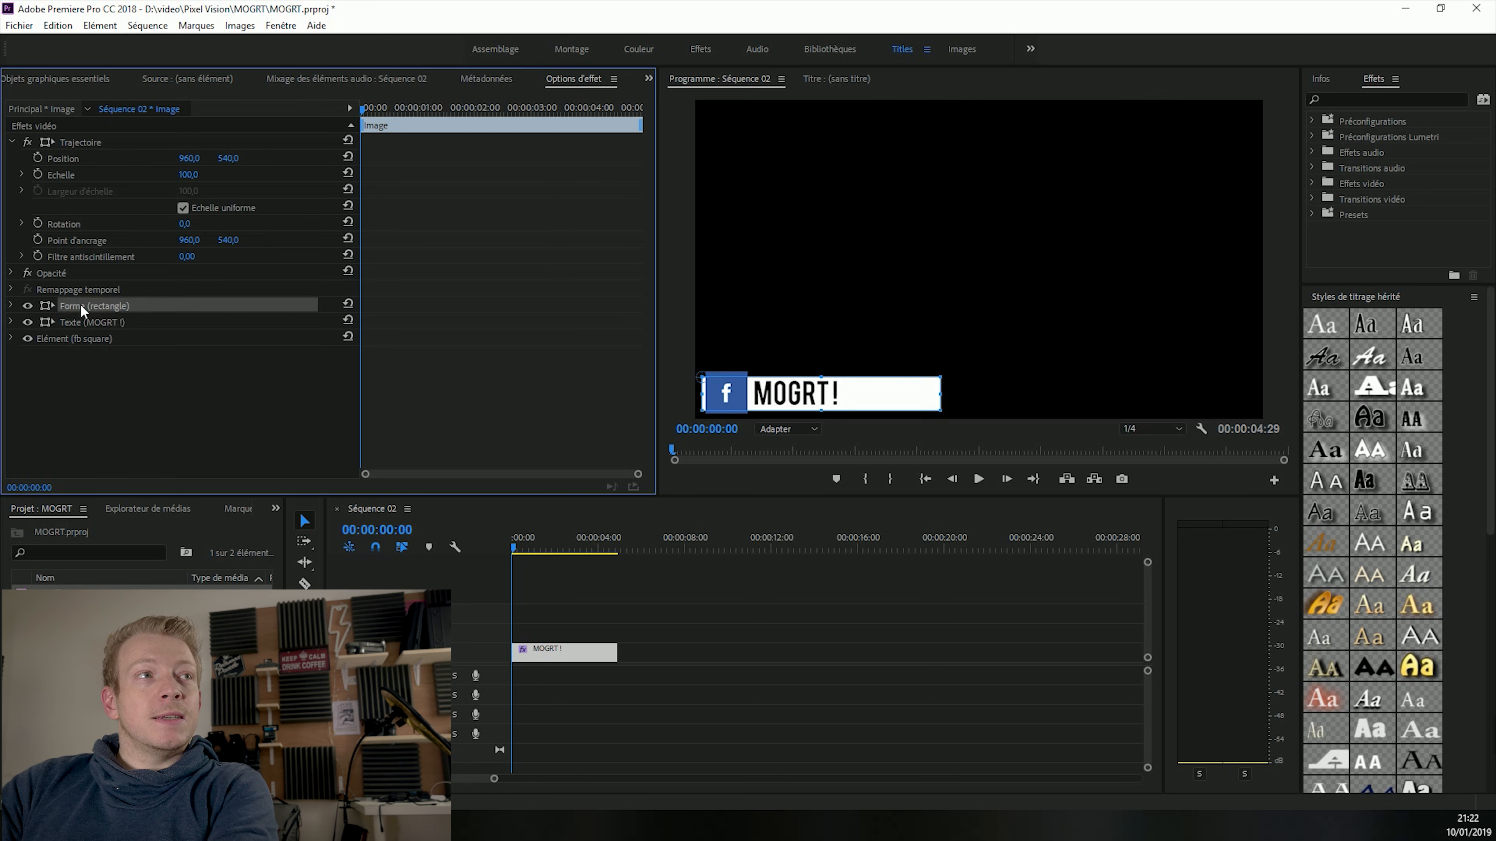
left_click(92, 322)
left_click(93, 340)
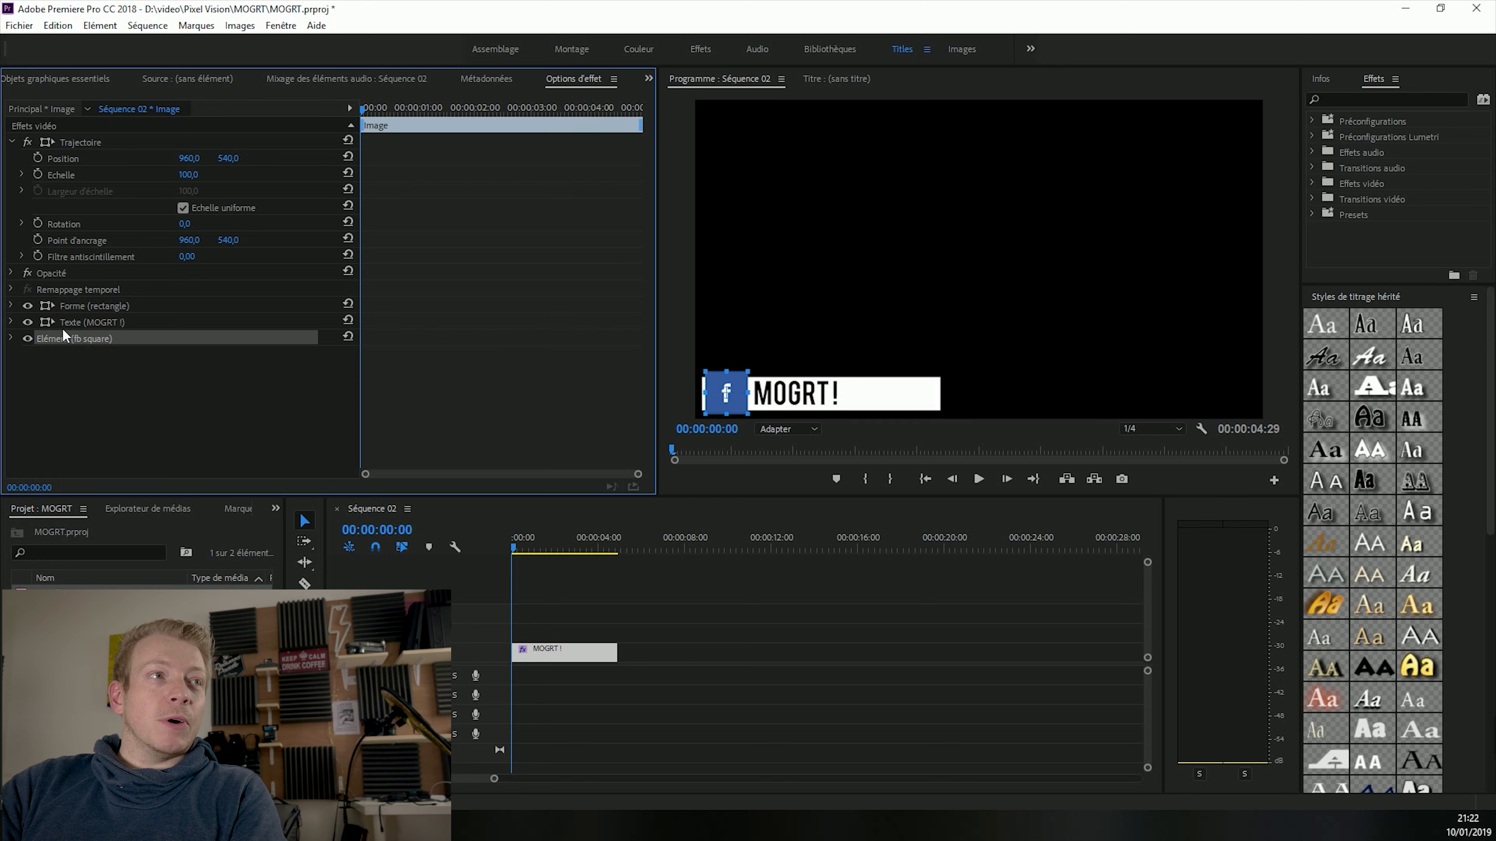
- Add a Position keyframe to the rectangle shape at 00:00:00:10, using its own transform settings
left_click(73, 308)
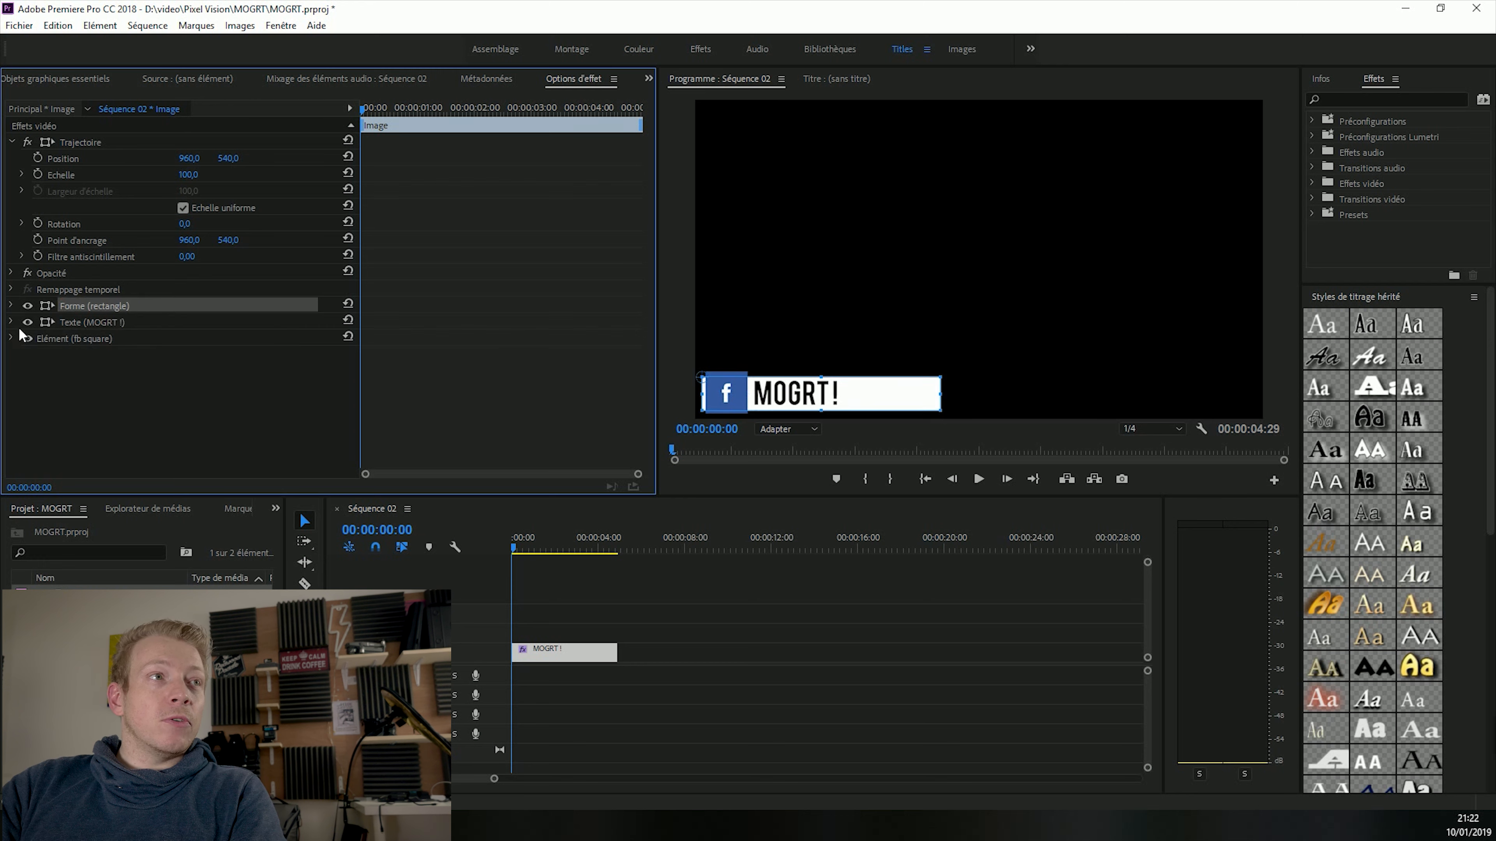
left_click(11, 306)
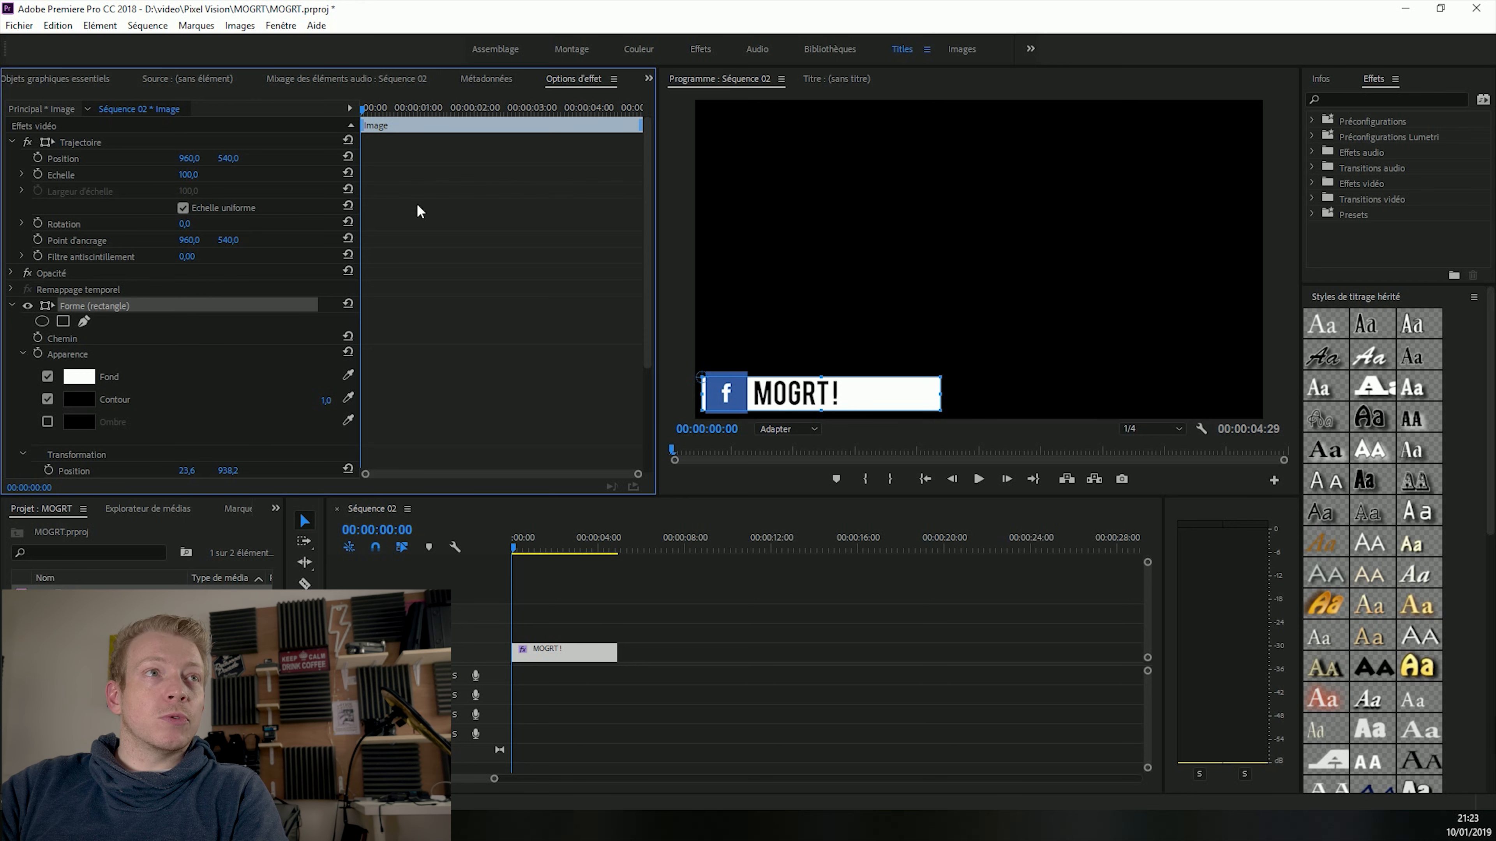
key("space")
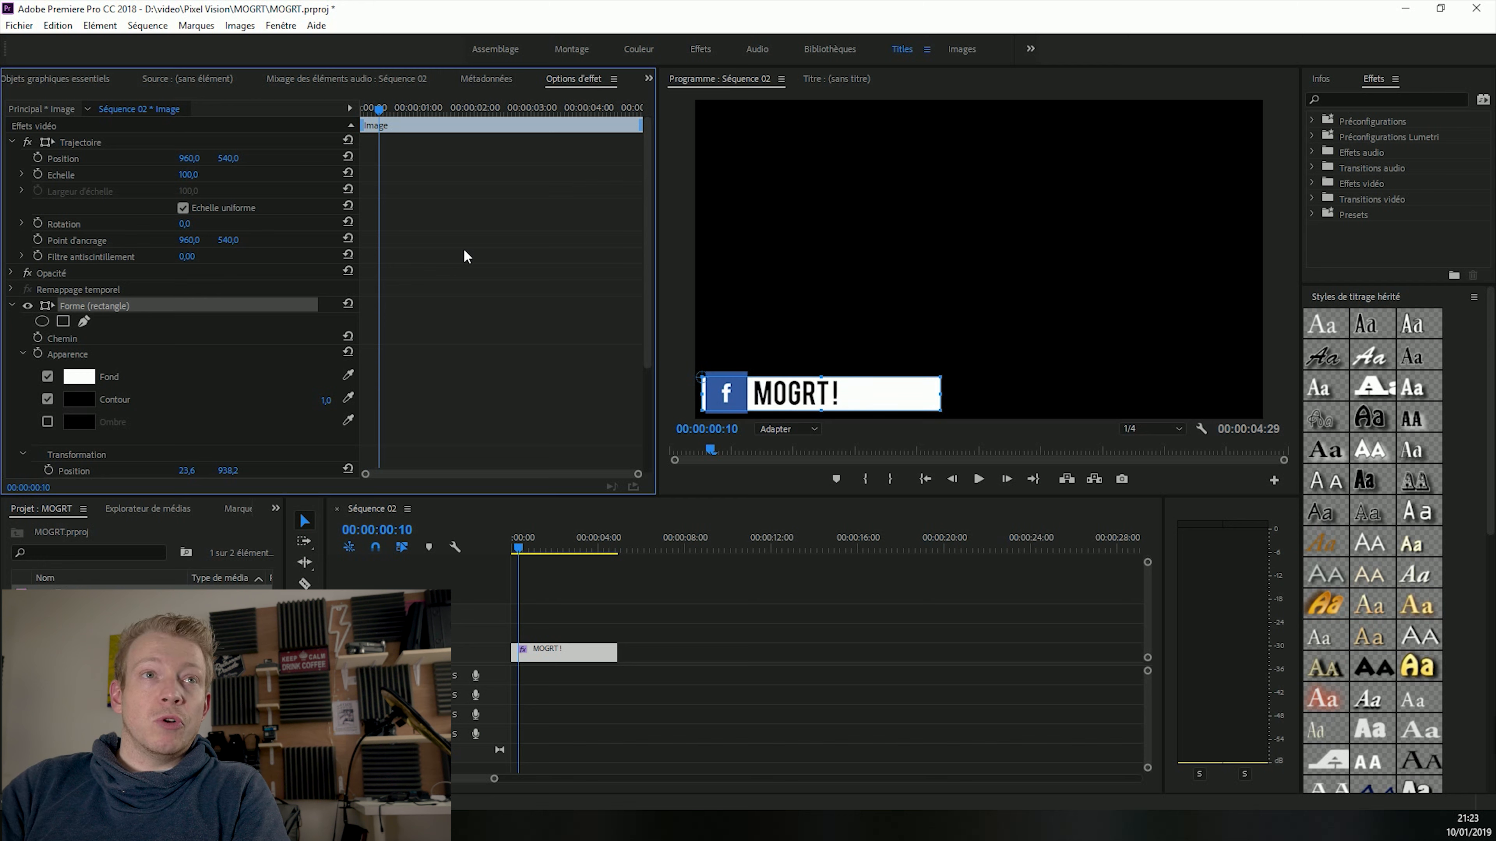
left_click_drag(382, 109, 395, 117)
key("shift+Left")
key("shift+Left")
key("Right")
key("Right")
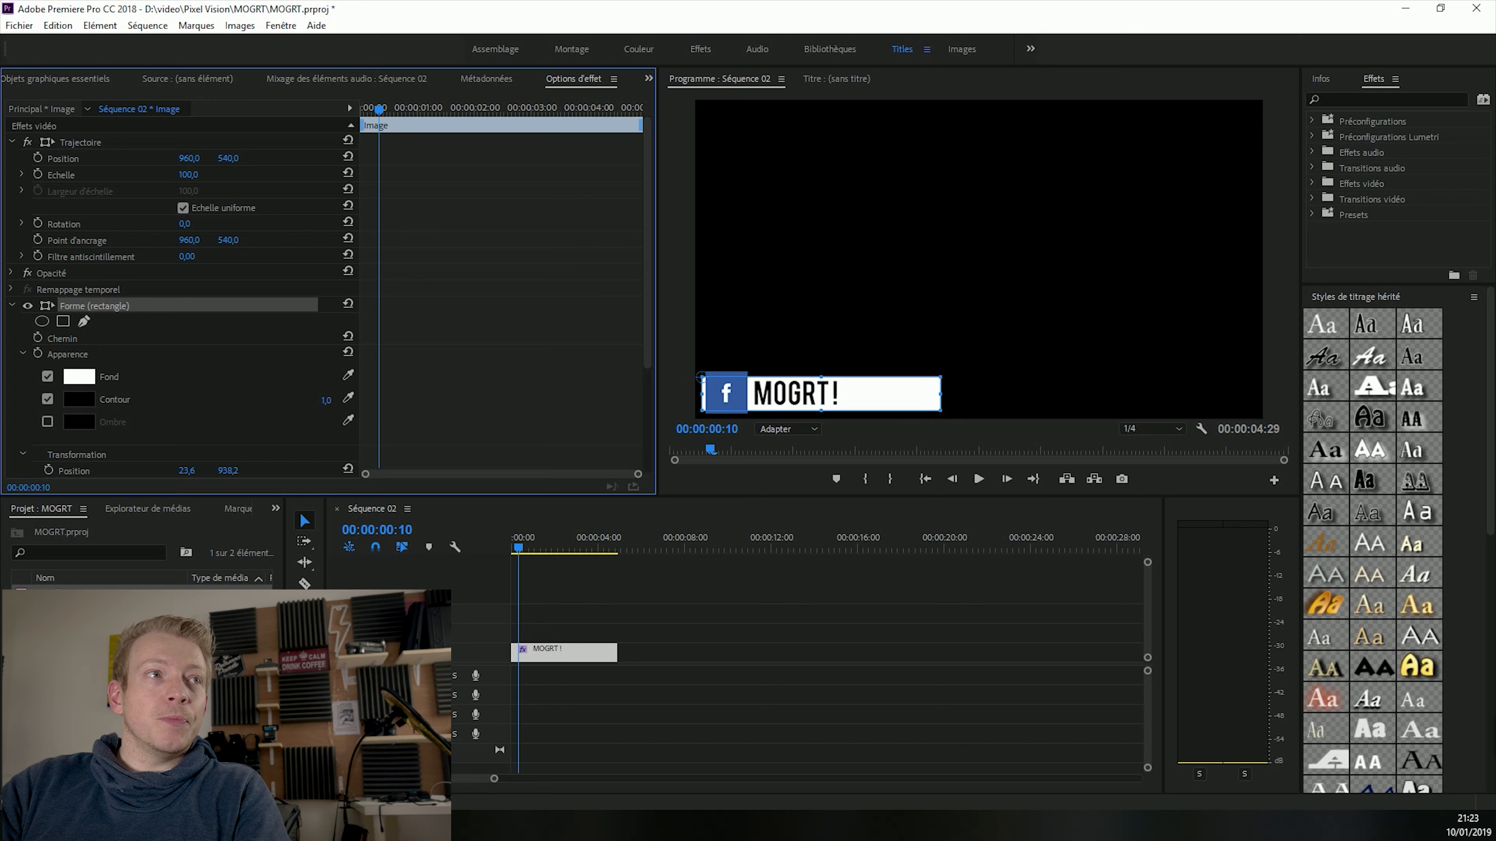
scroll(191, 336, "down", 3)
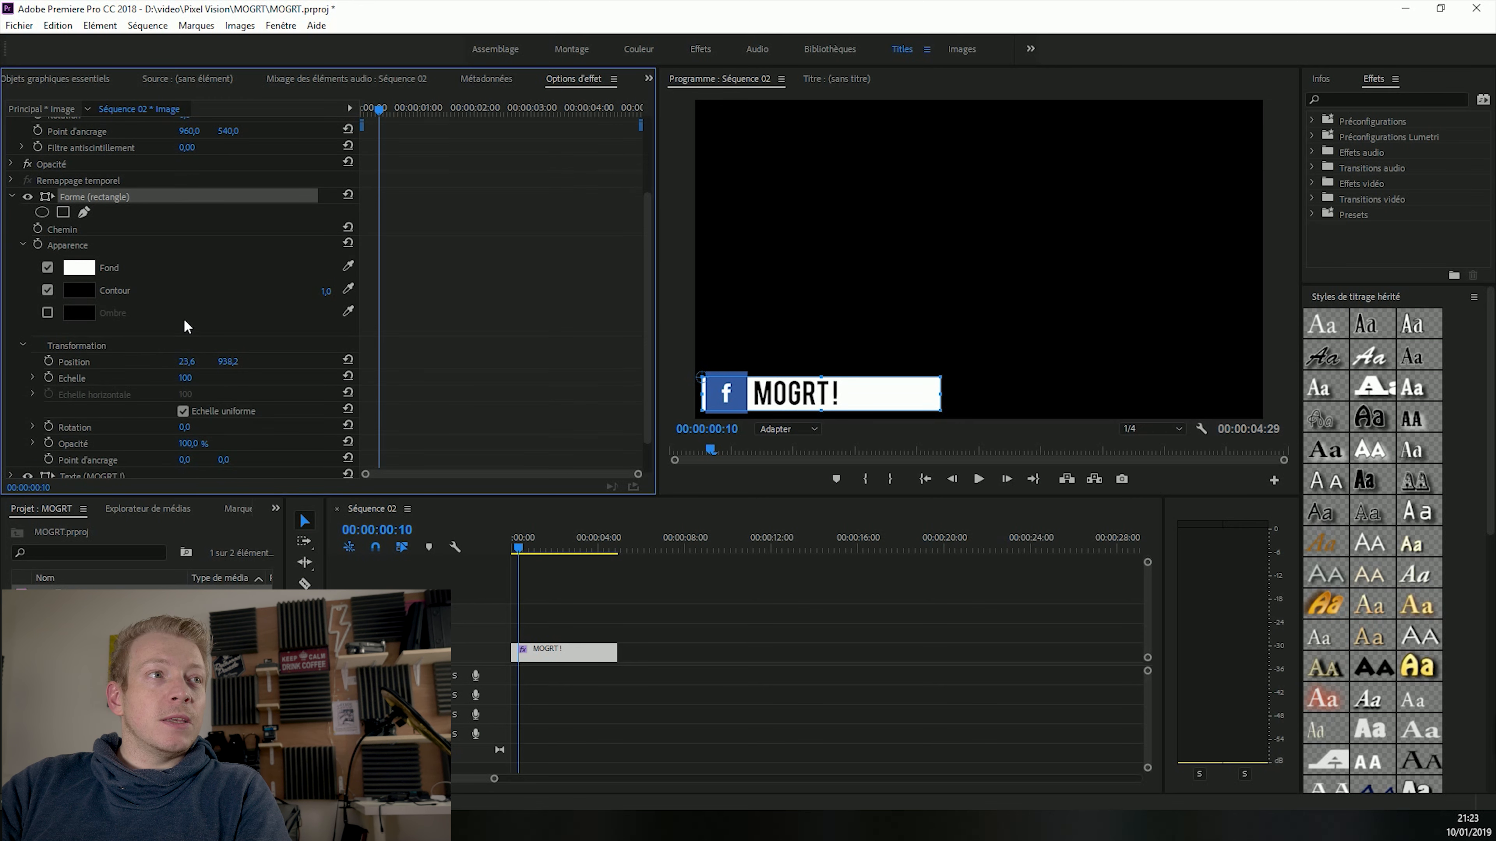
left_click(52, 357)
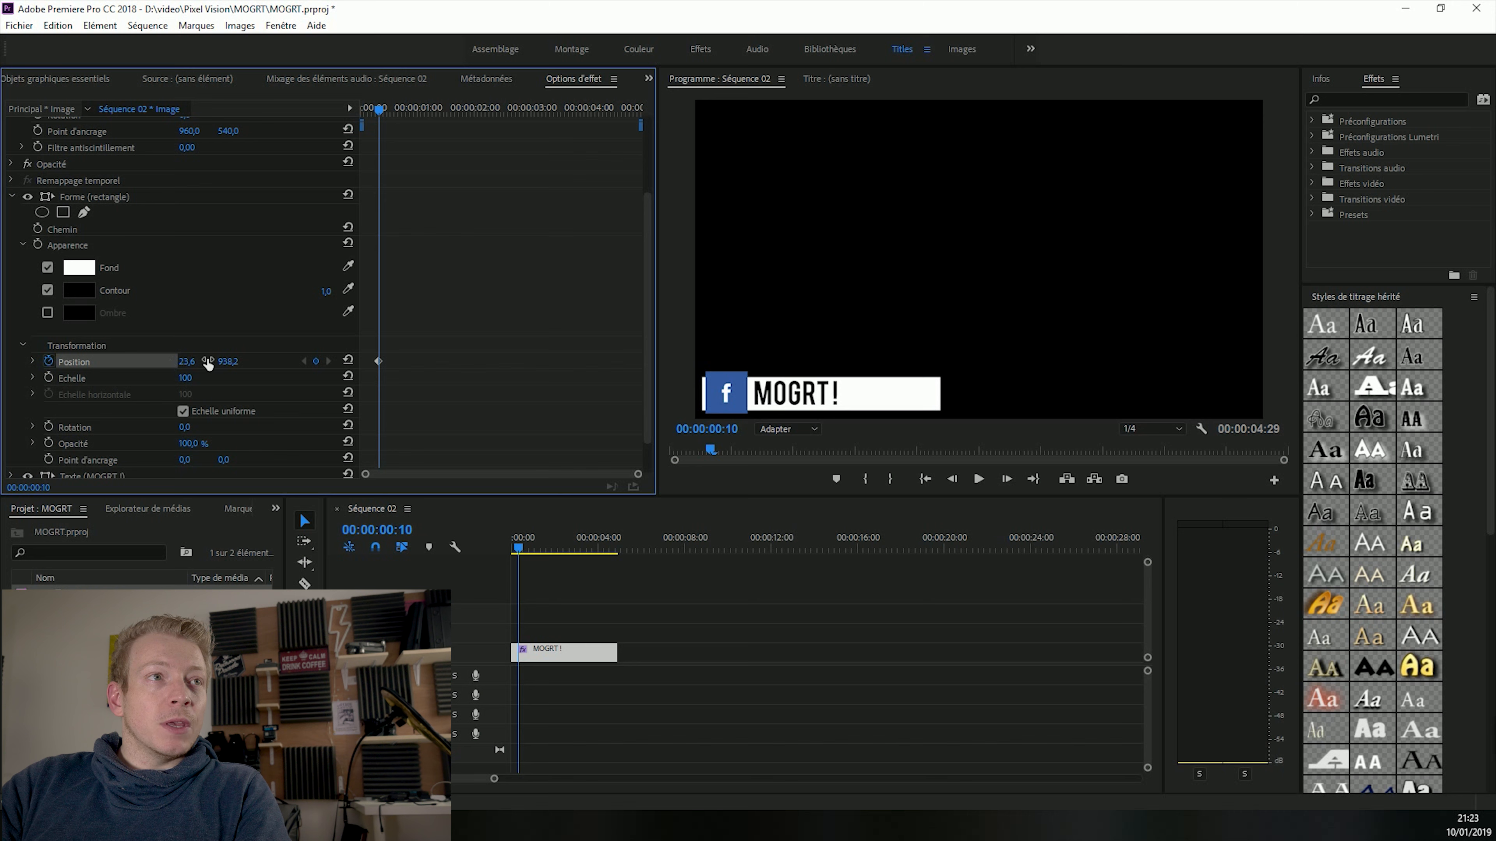
- At 00:00:00:00, move the rectangle out of frame to a horizontal position of about -814,4, and preview the slide-in
key("Home")
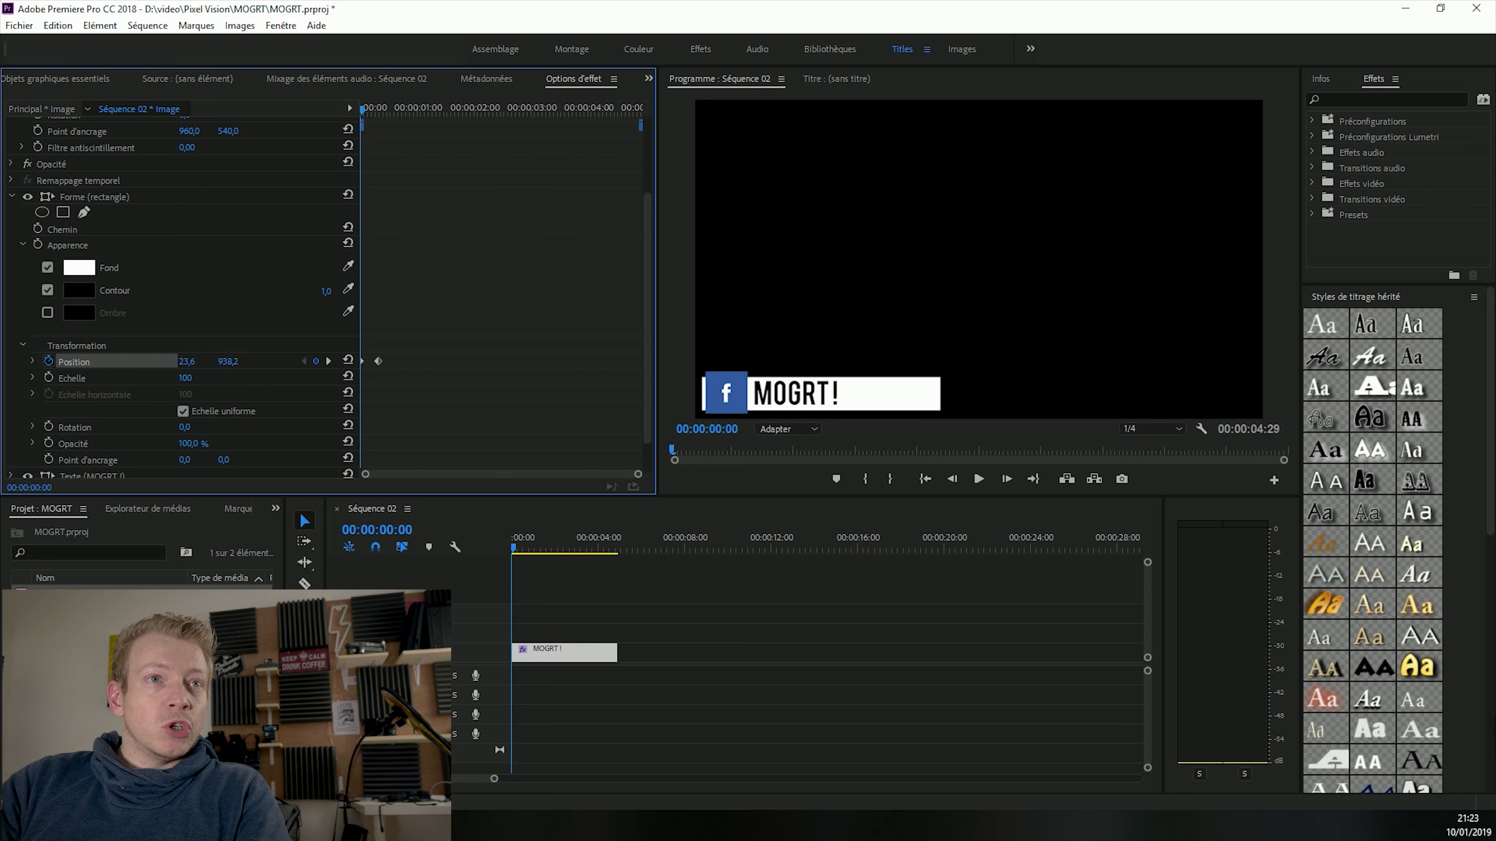
left_click_drag(186, 361, 139, 361)
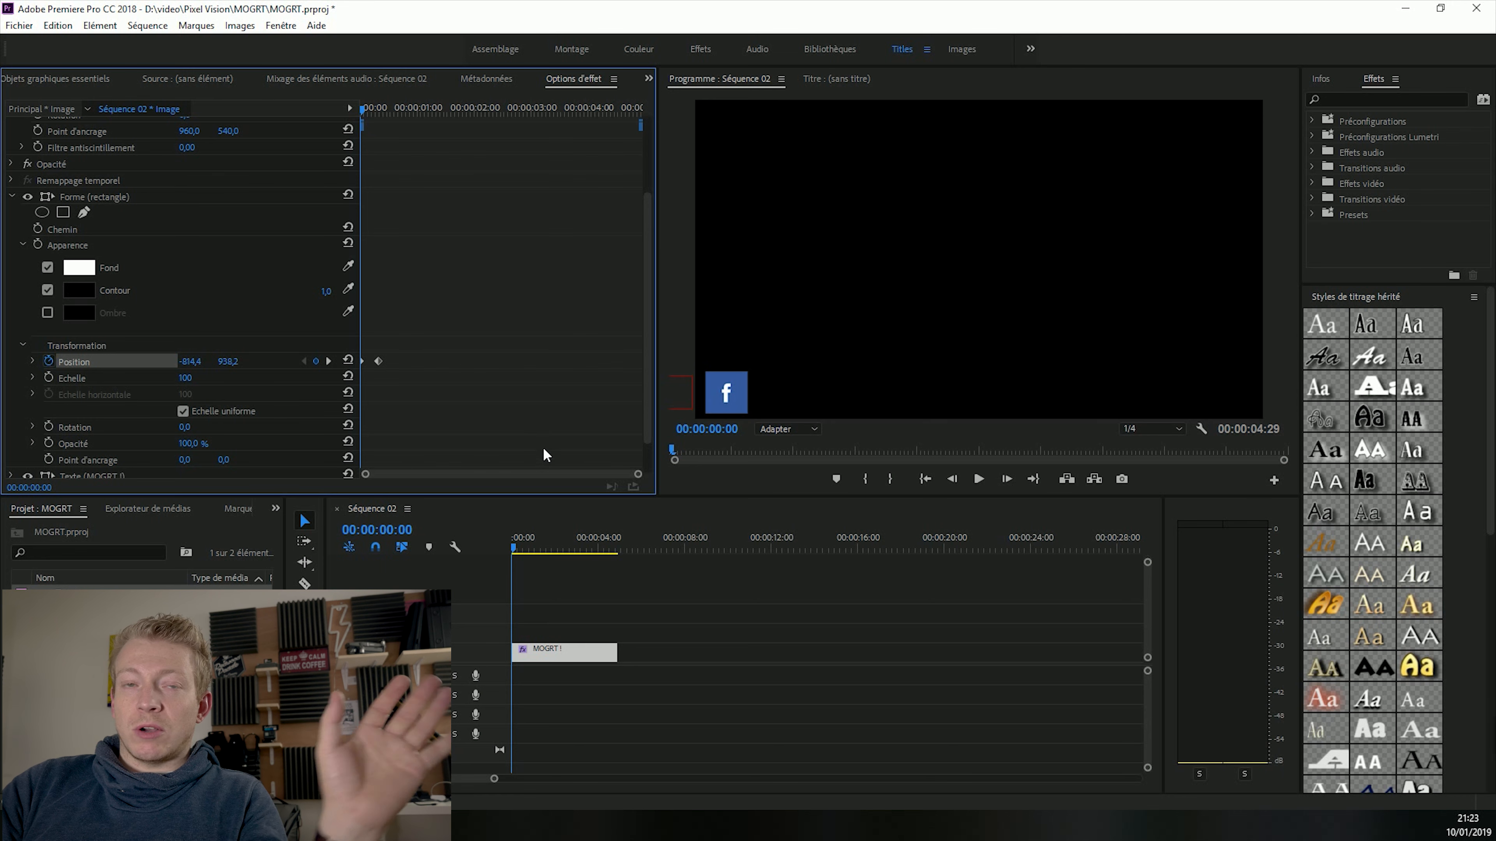
key("space")
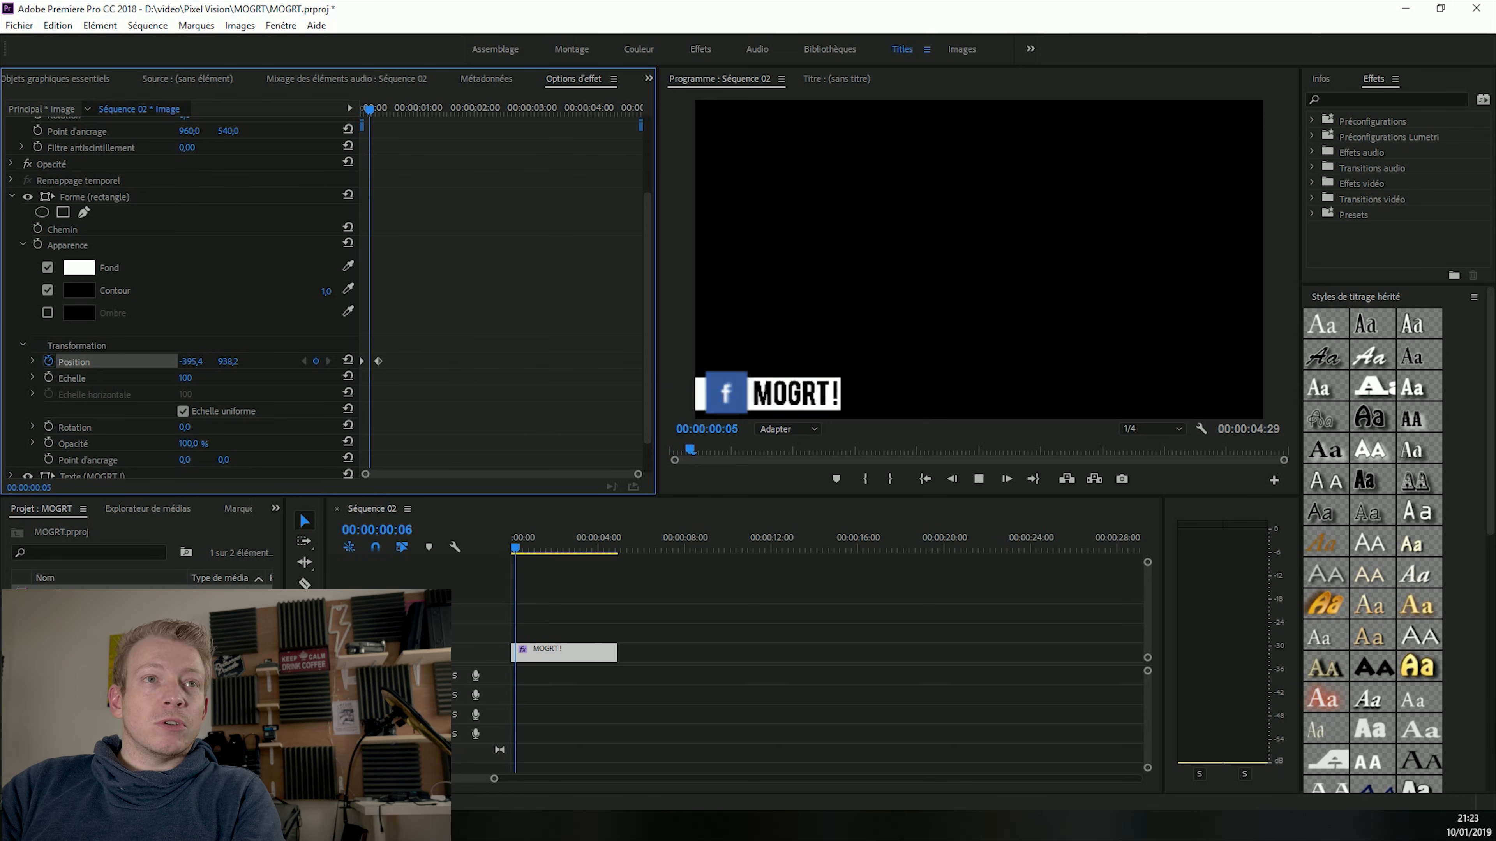
key("space")
left_click_drag(538, 545, 498, 549)
key("space")
key("space")
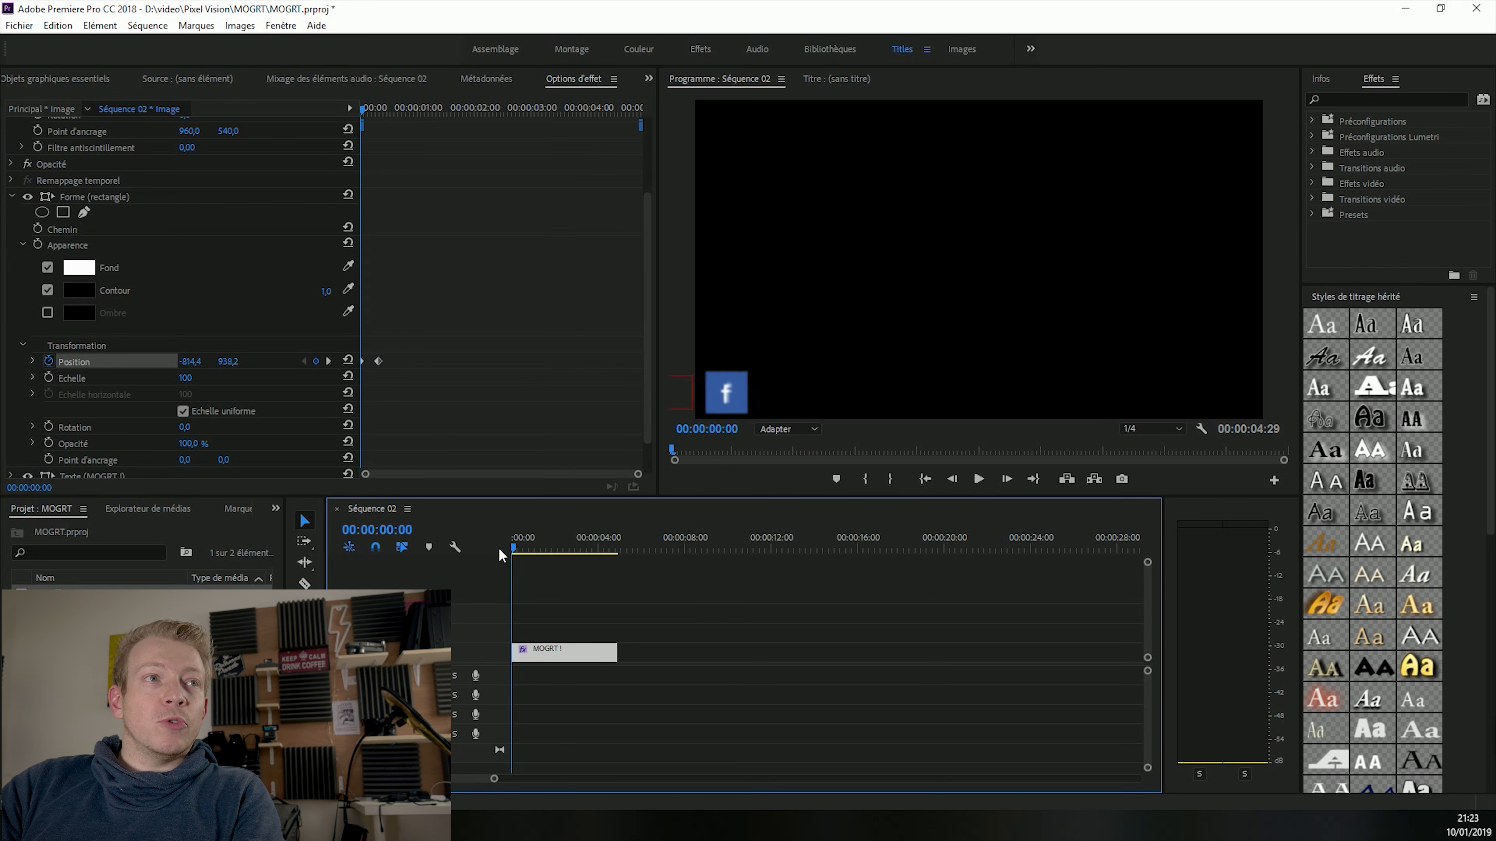
- Set the temporal interpolation of the rectangle's Position keyframes to Bézier
left_click(379, 361)
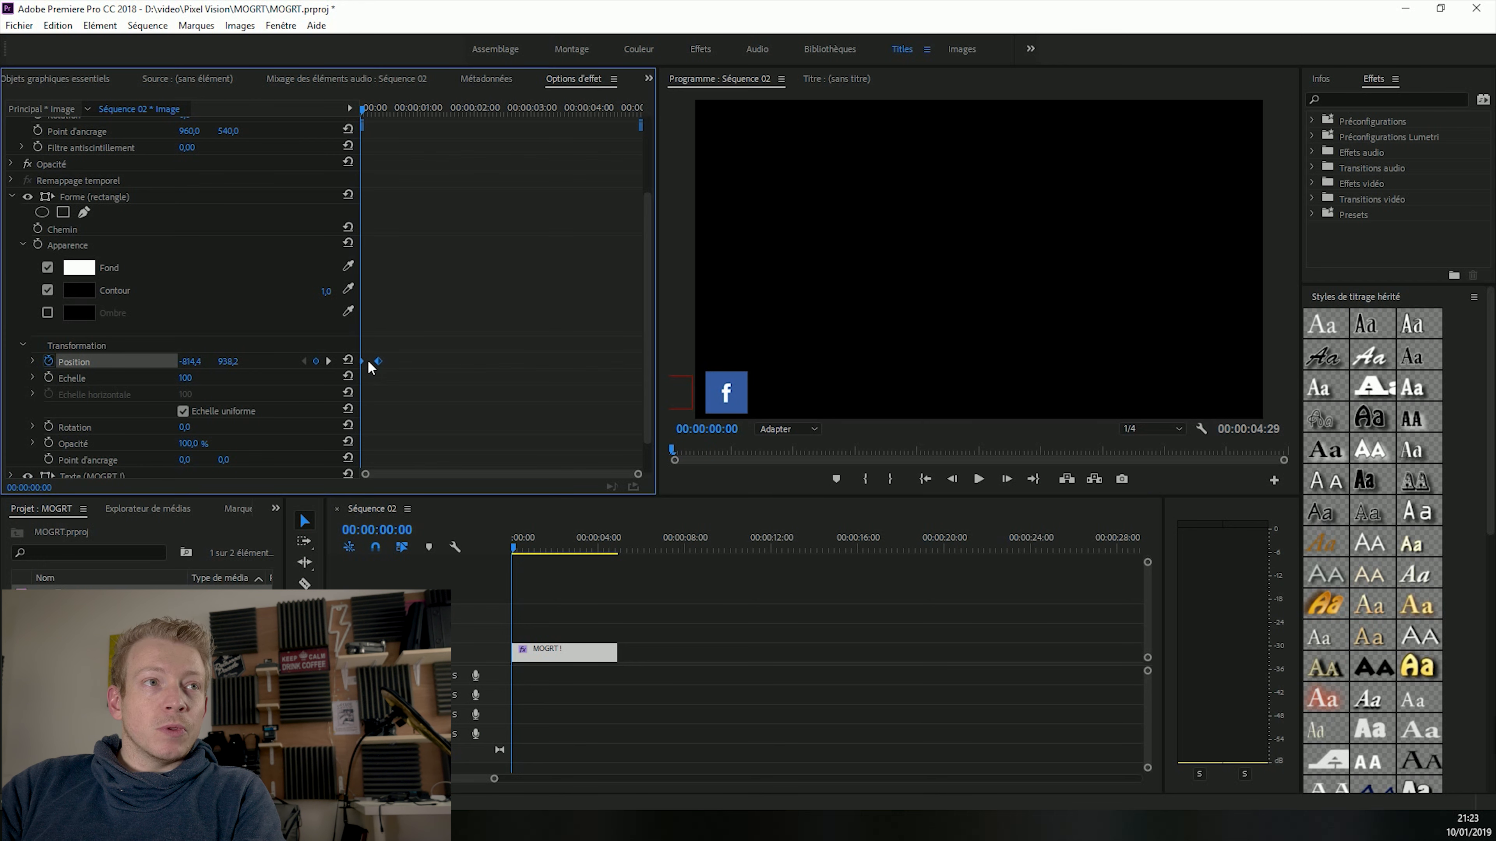
right_click(378, 362)
mouse_move(440, 484)
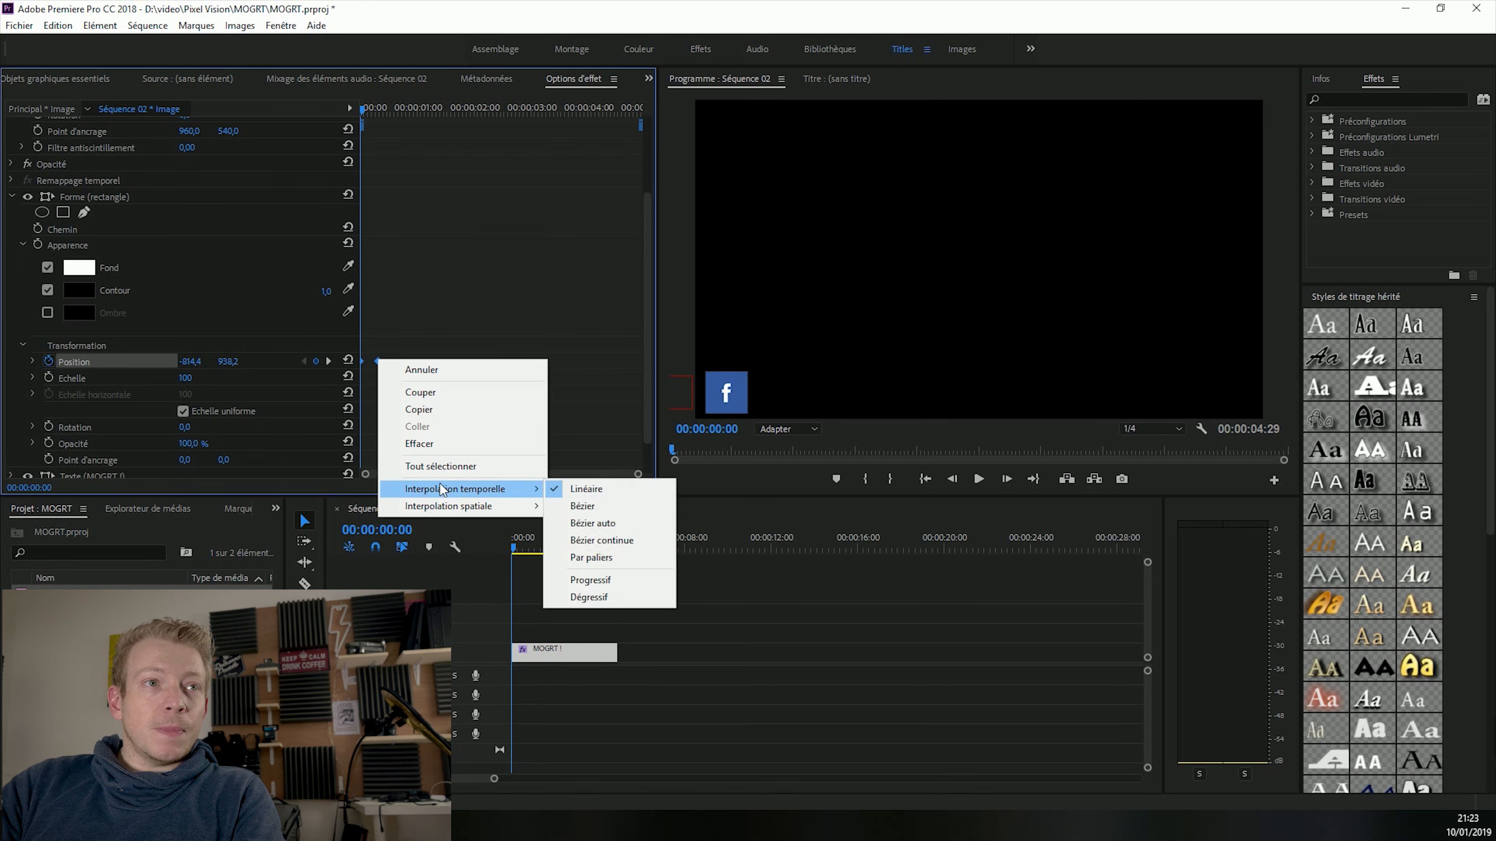
left_click(583, 506)
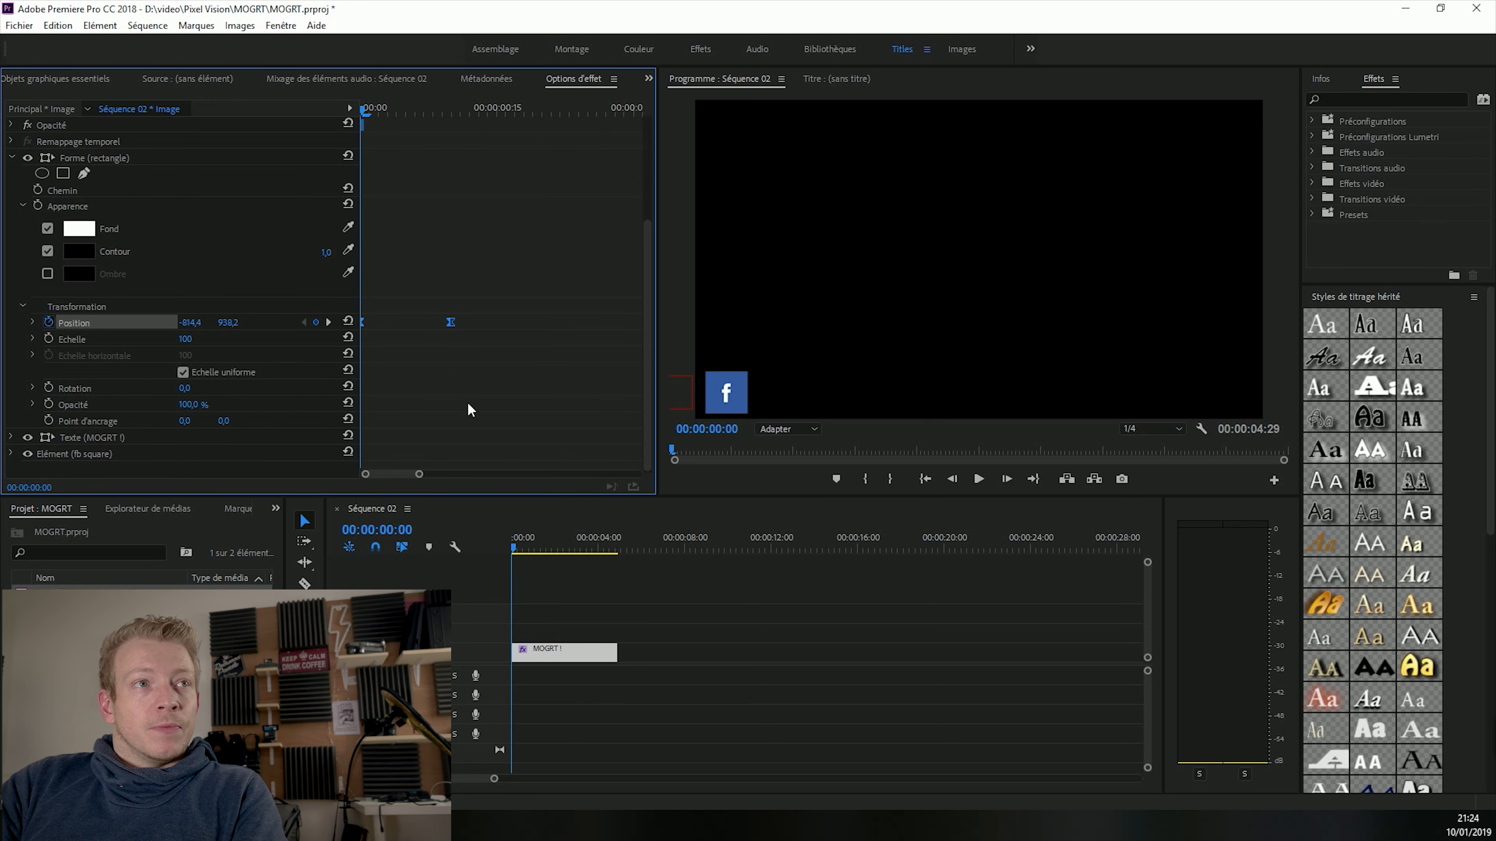
- Reshape the rectangle's Position velocity curve so the movement starts fast and eases to zero speed at the second keyframe
left_click_drag(491, 298, 354, 358)
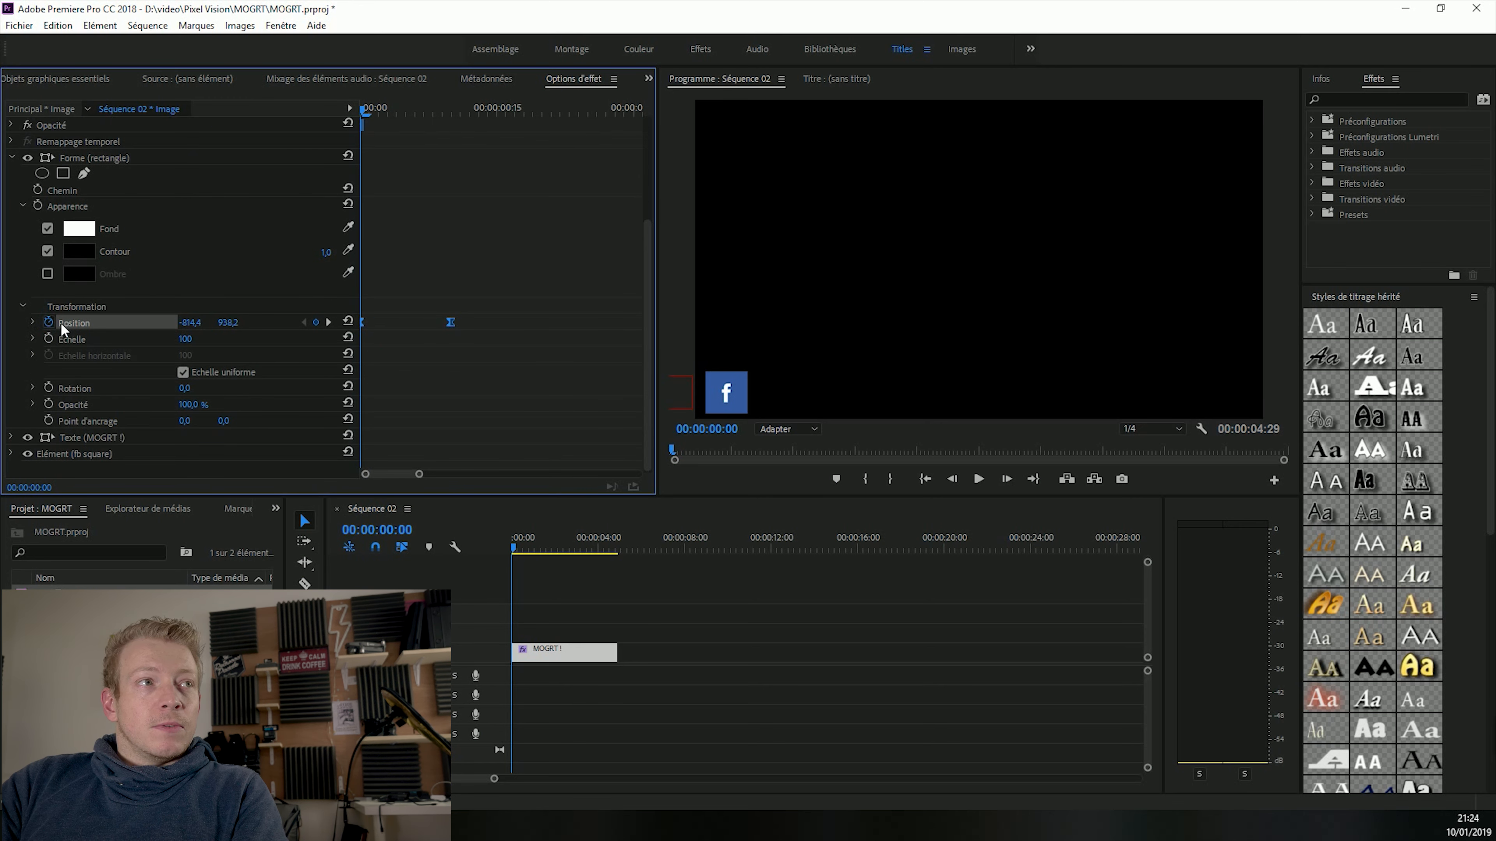
left_click(32, 322)
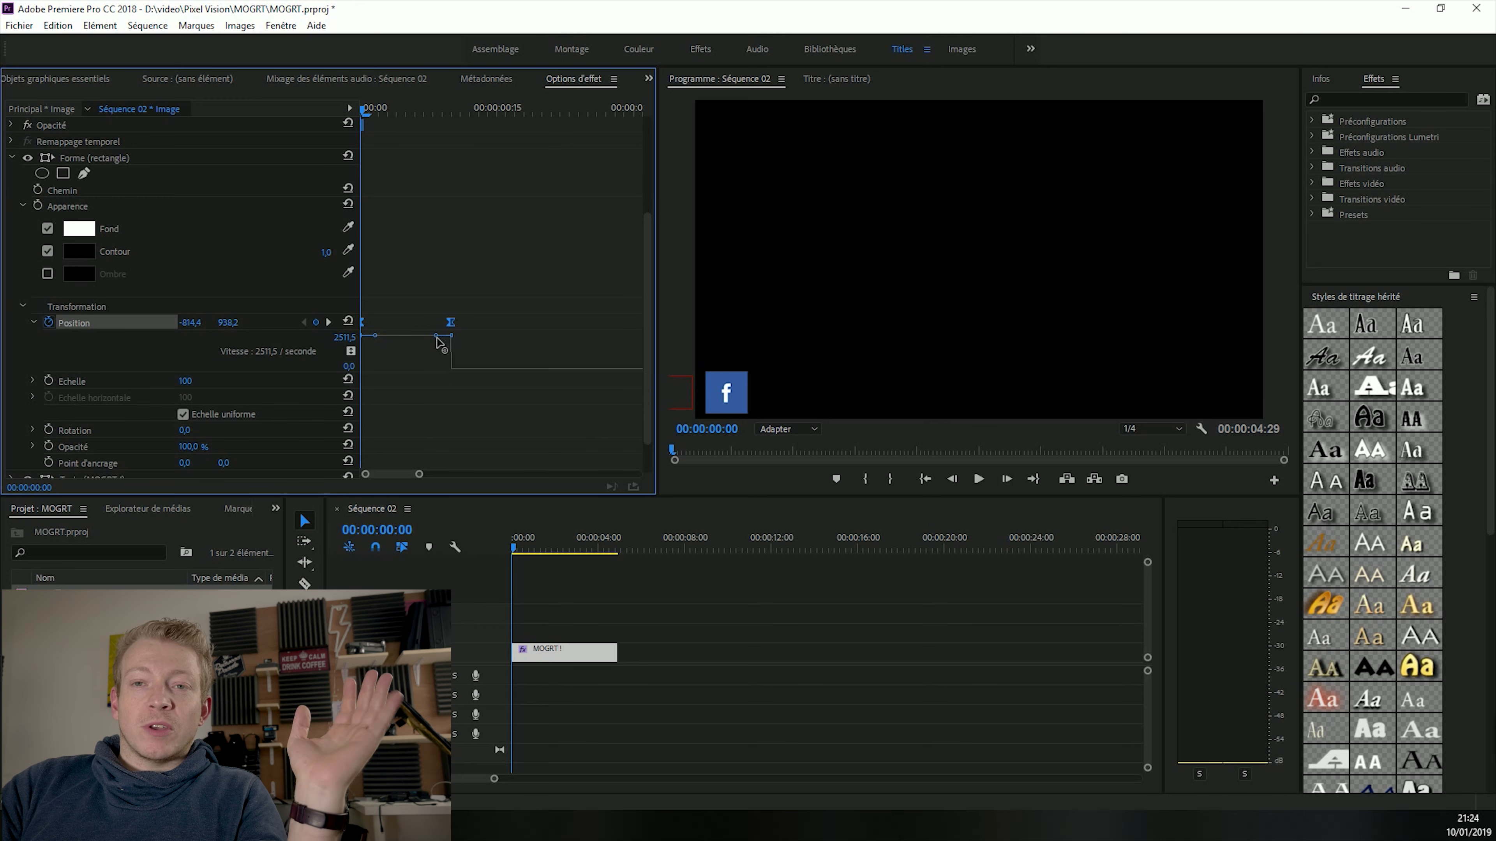
left_click_drag(436, 337, 412, 369)
- Play the title from the start several times to check the rectangle's eased slide-in
left_click(506, 546)
key("space")
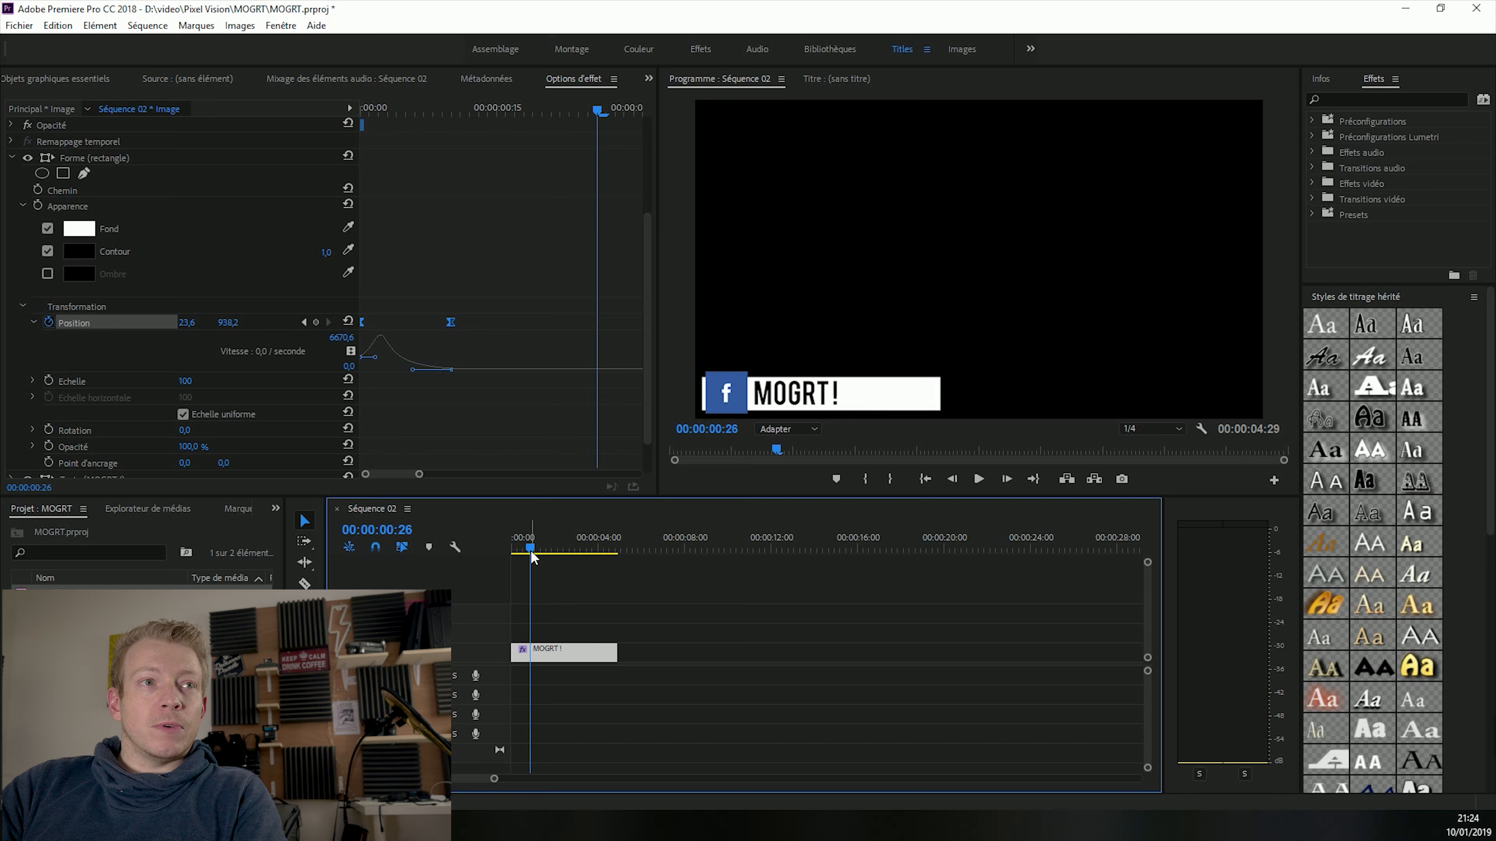
key("space")
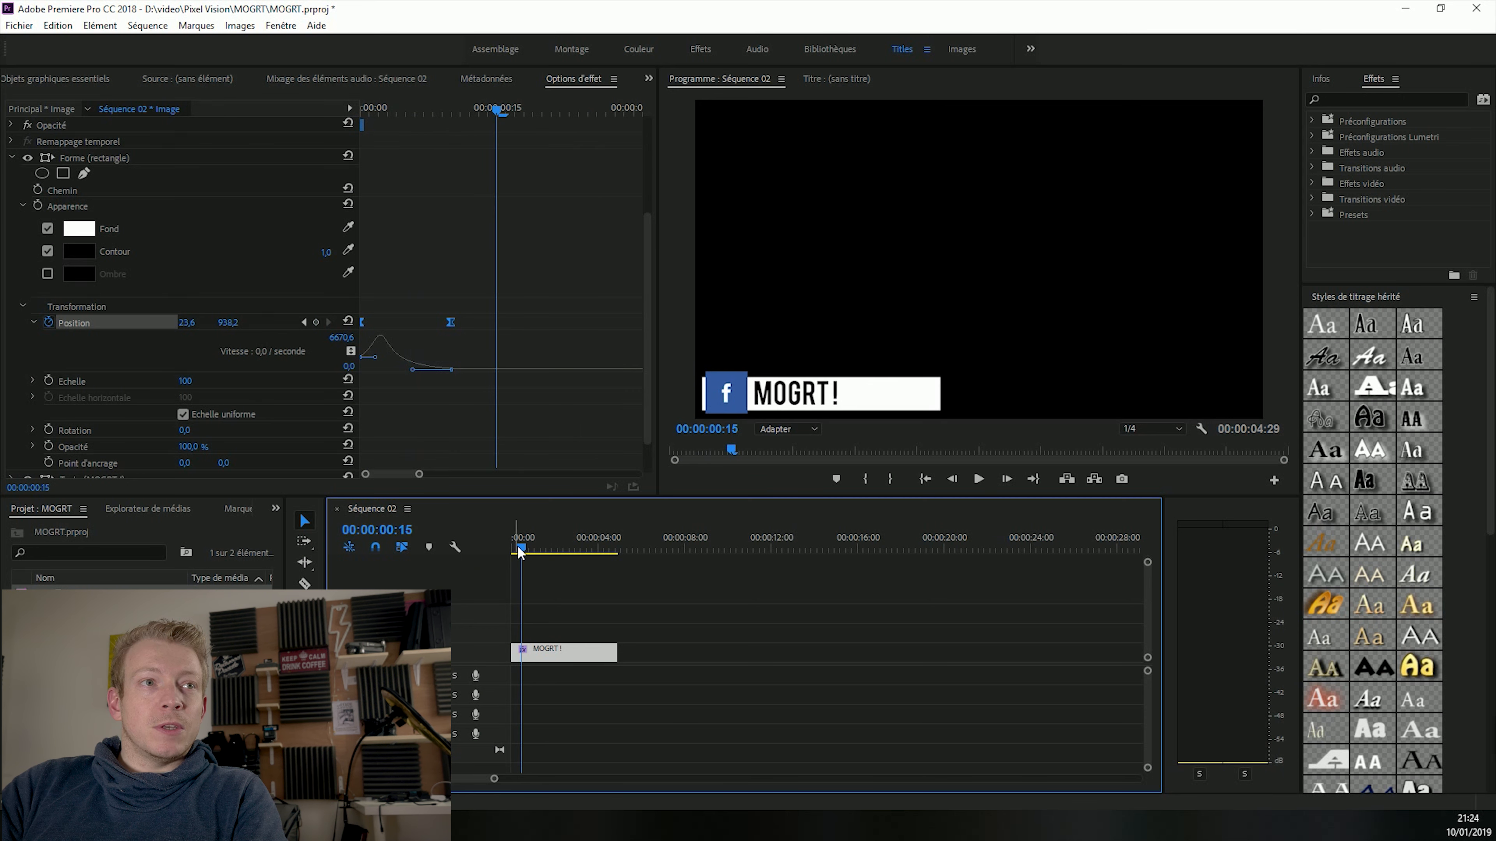
left_click_drag(519, 548, 510, 548)
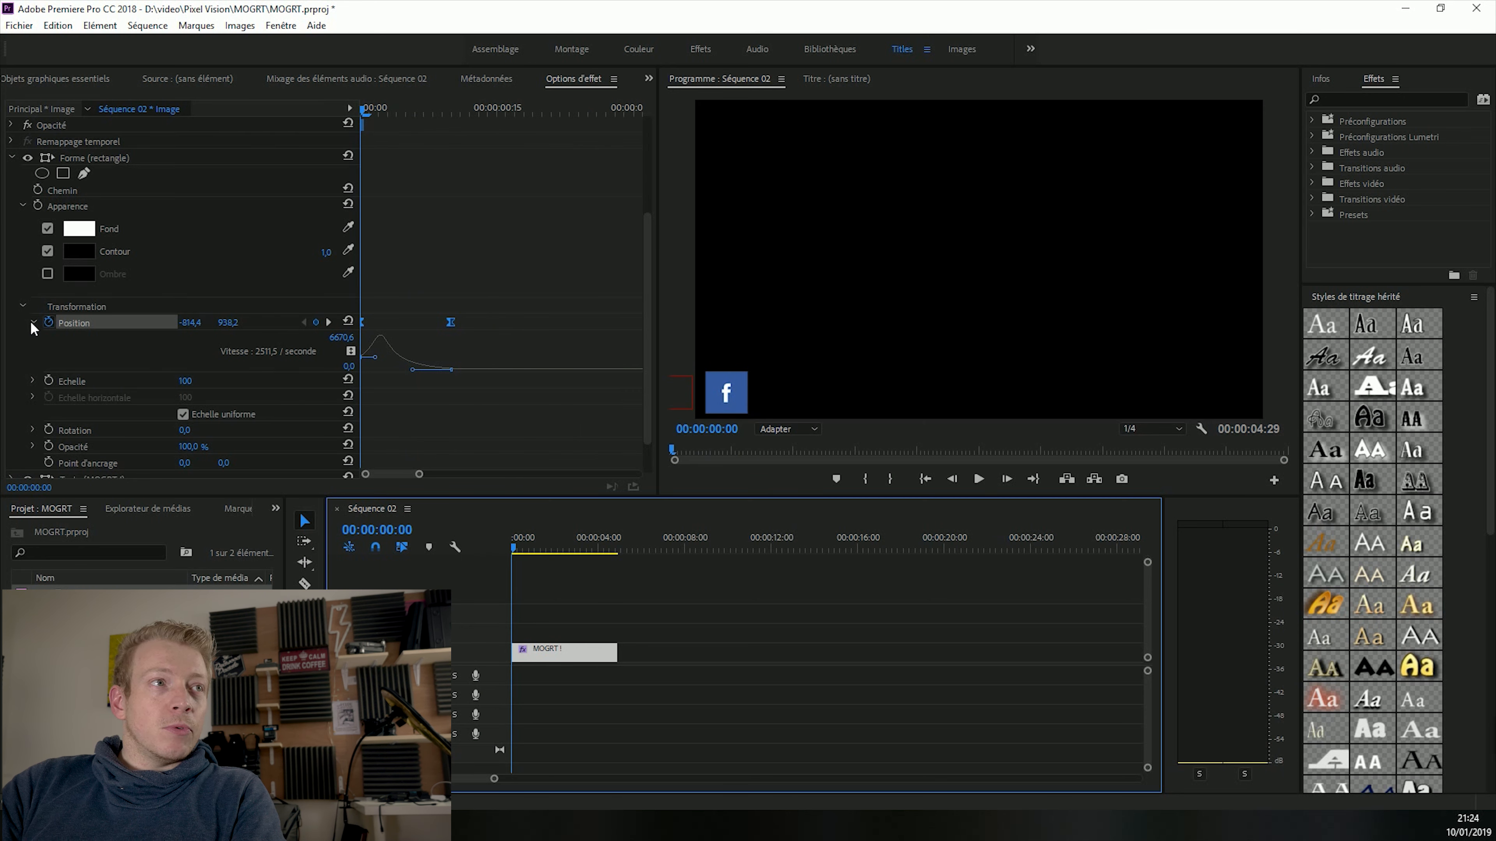
key("space")
key("space")
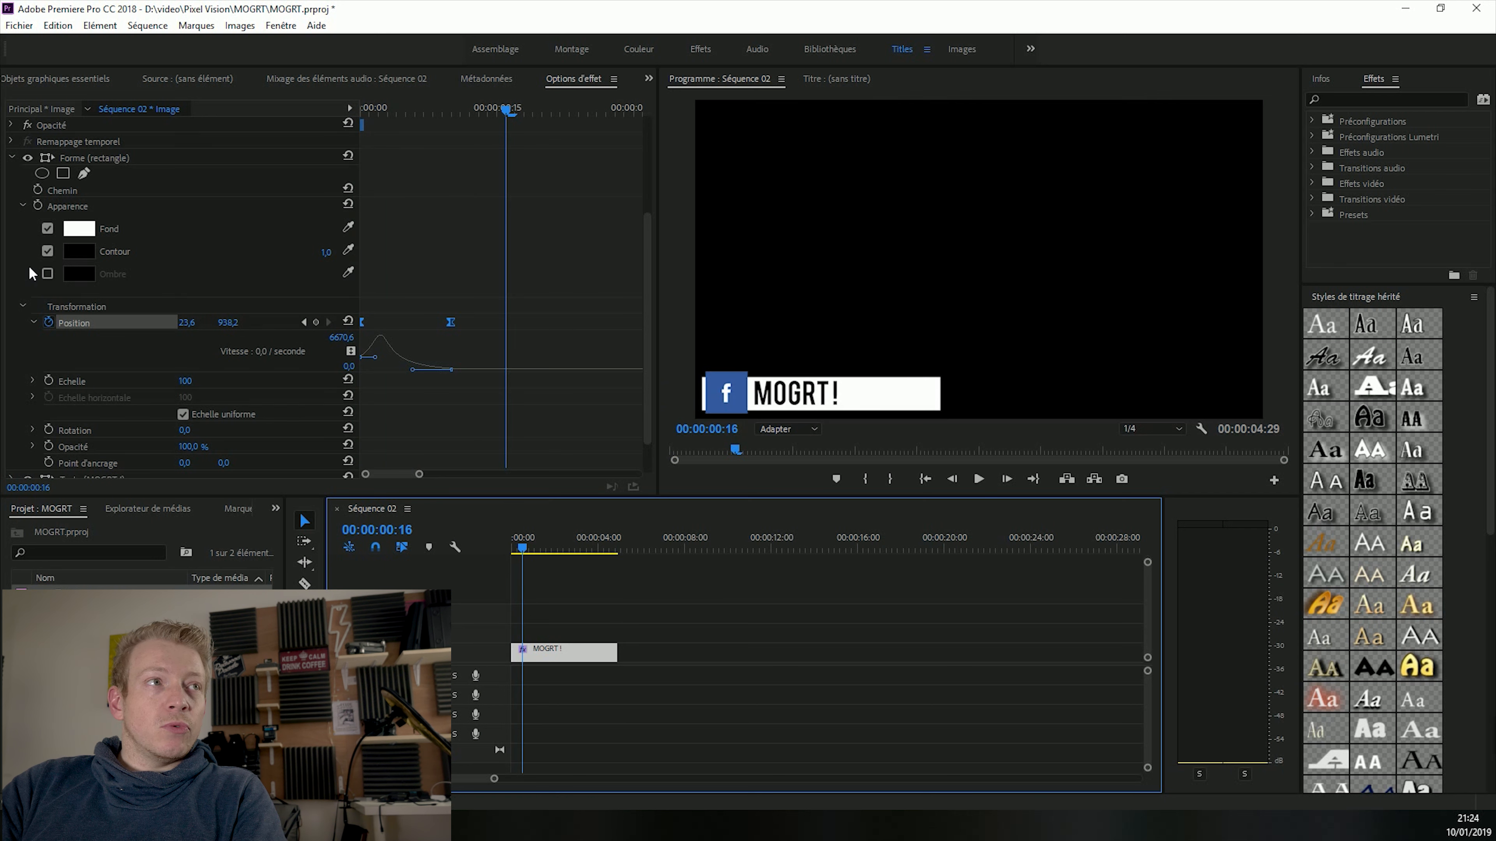
- Add a Position keyframe to the fb square element at 00:00:00:15
left_click(12, 158)
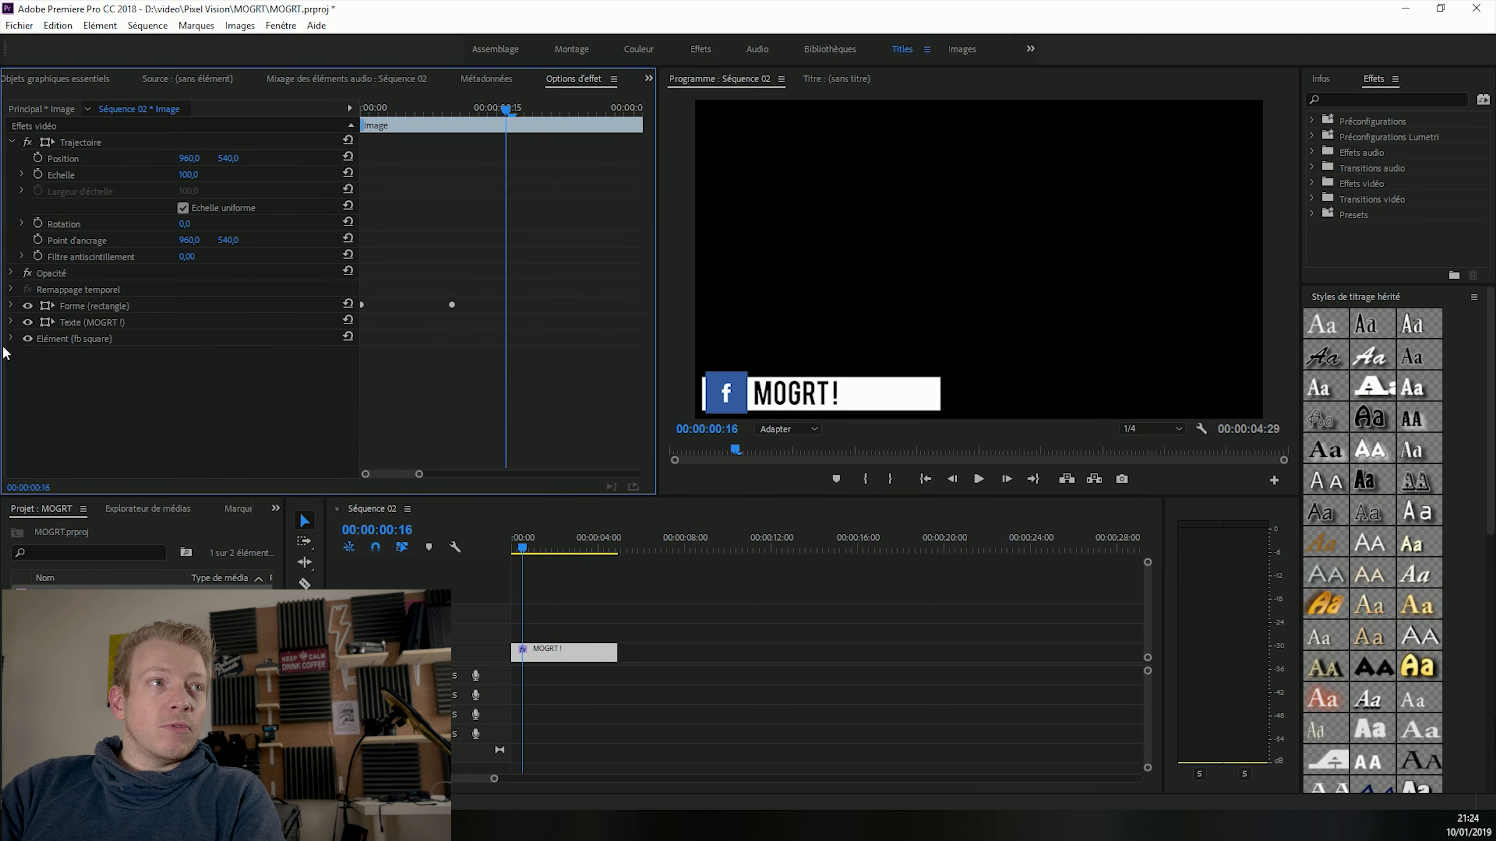
left_click(15, 341)
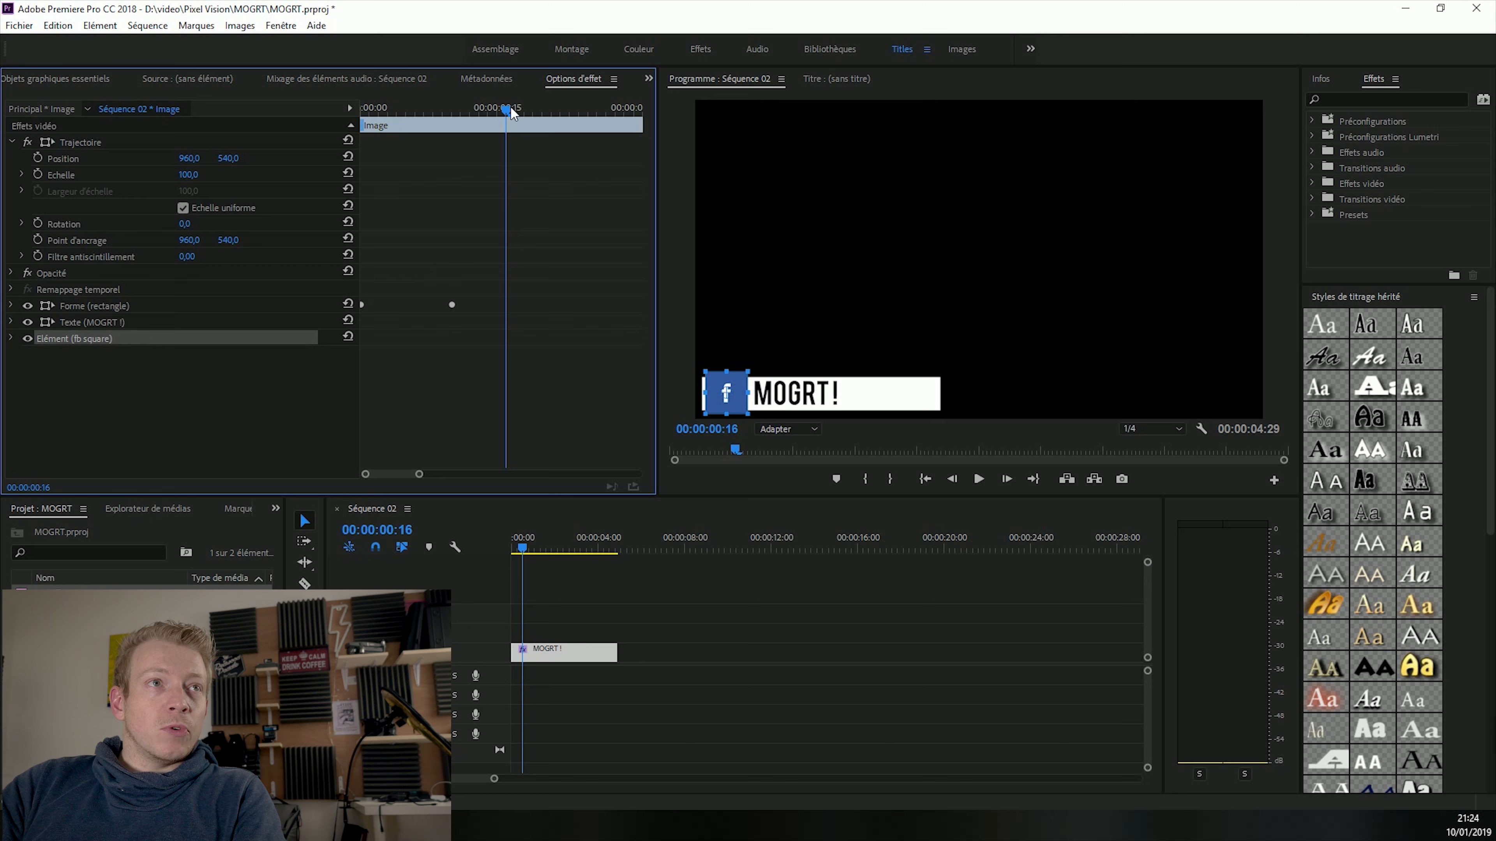
left_click_drag(505, 107, 452, 132)
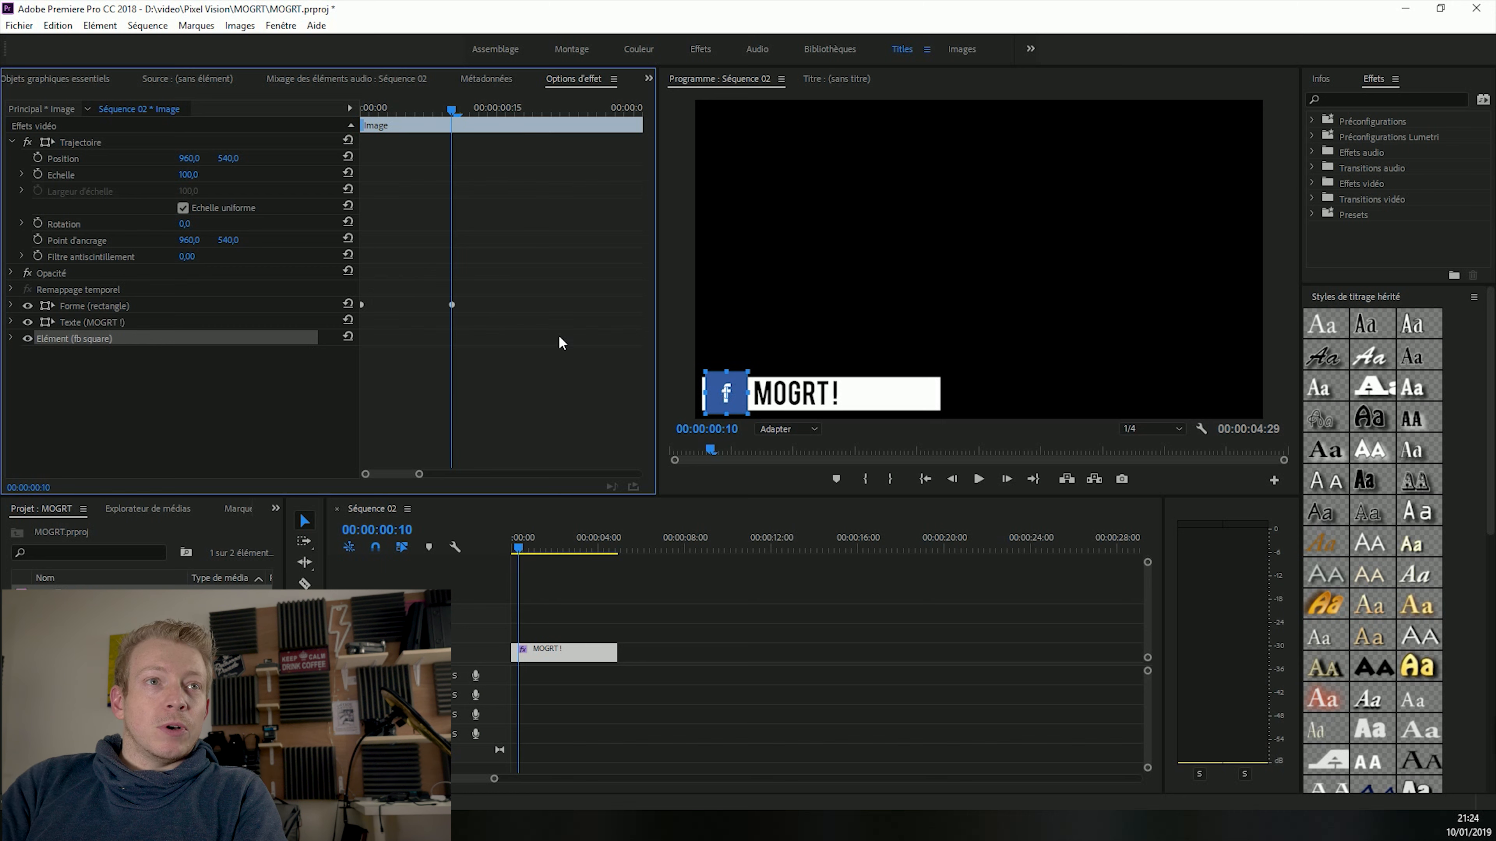
key("shift+Right")
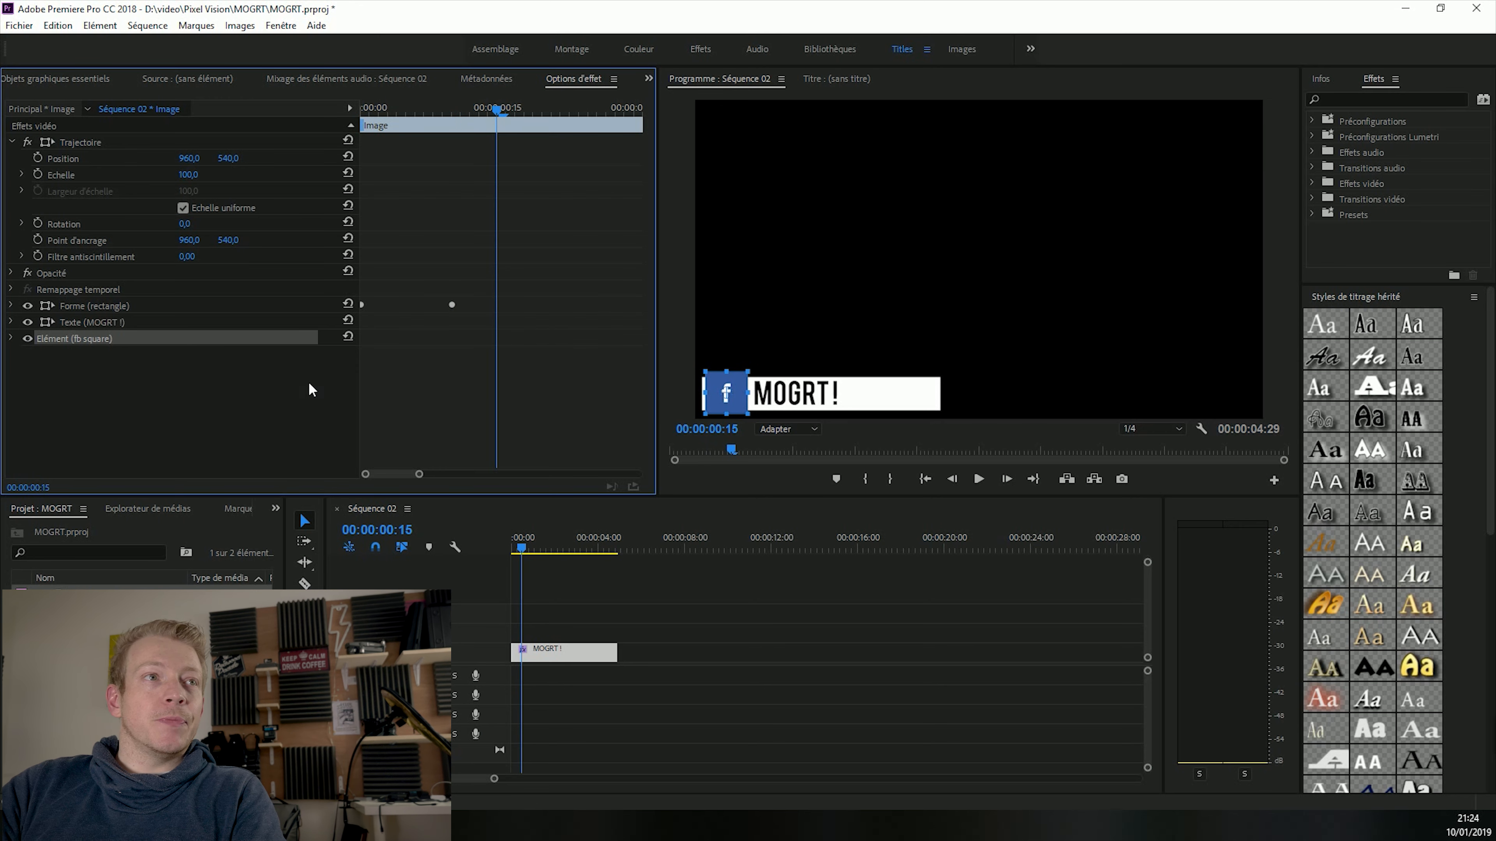
left_click(11, 338)
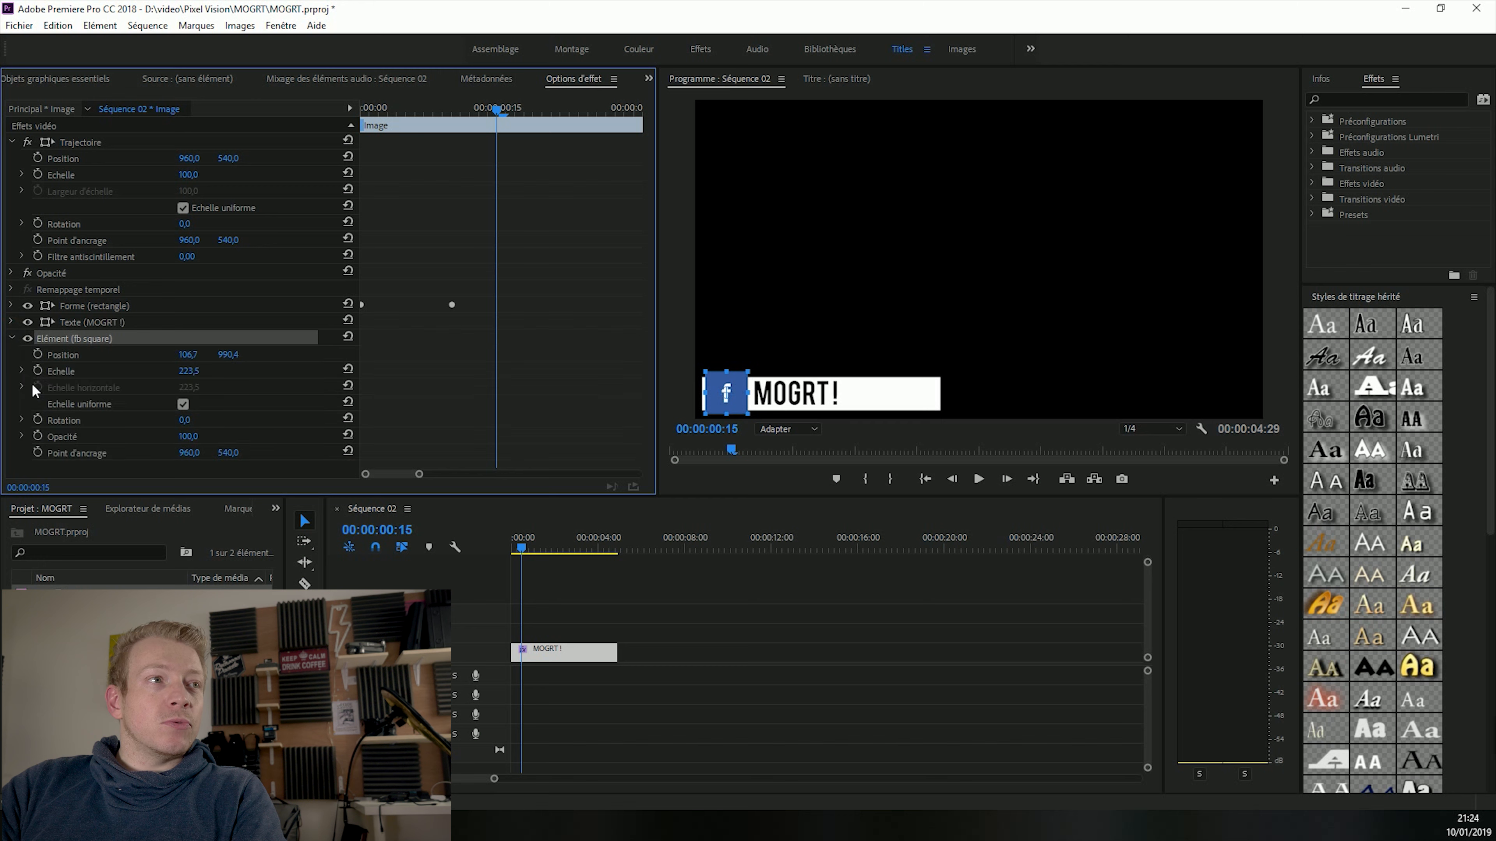
left_click(37, 351)
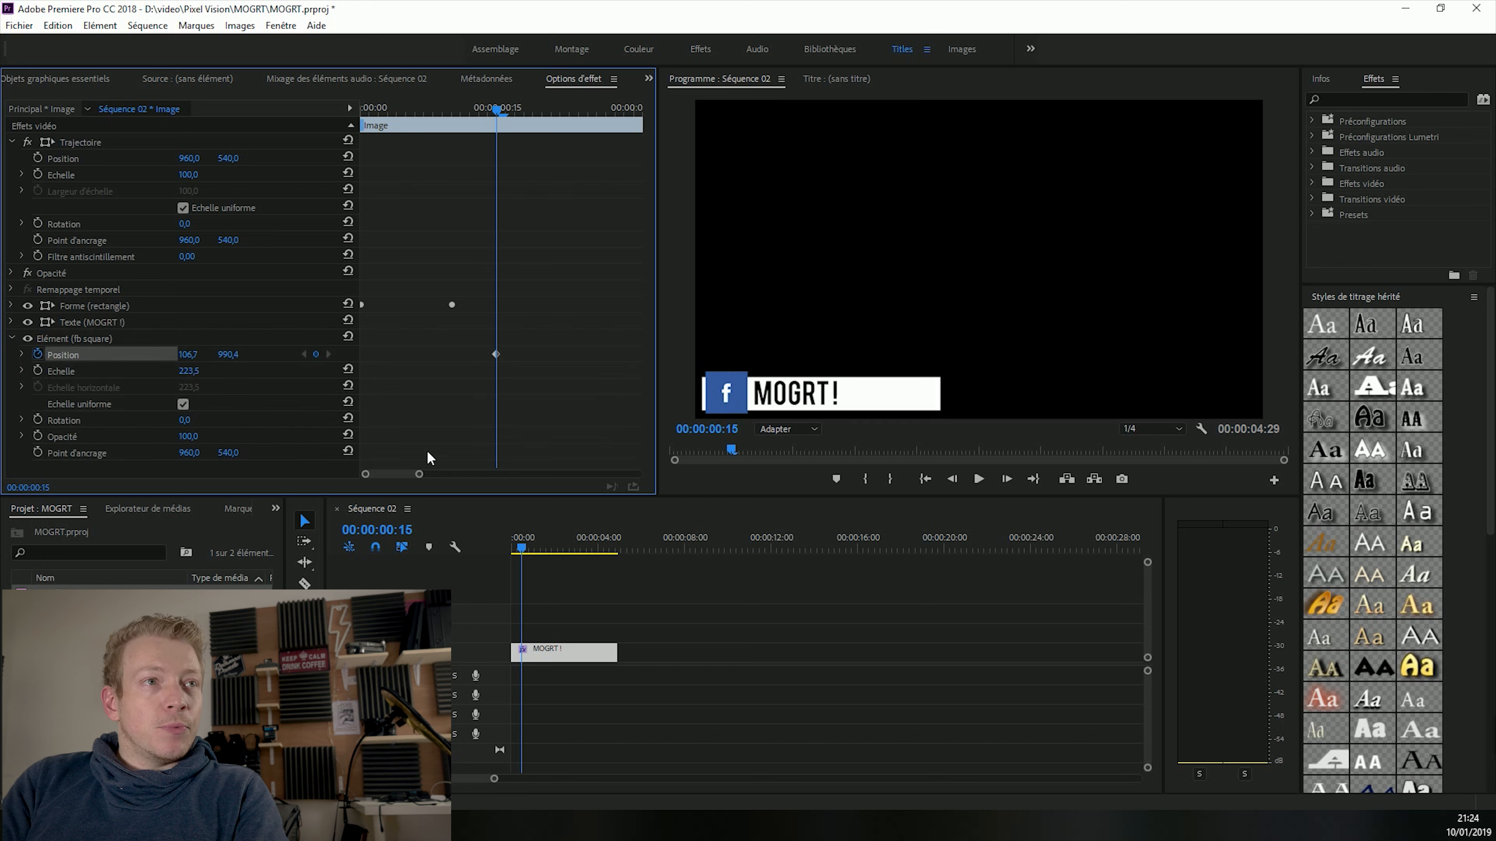
- Add a second fb square Position keyframe at 00:00:00:25, and set the first one's horizontal position to about 2015,7, outside the frame
key("shift+Right")
key("shift+Right")
left_click(315, 355)
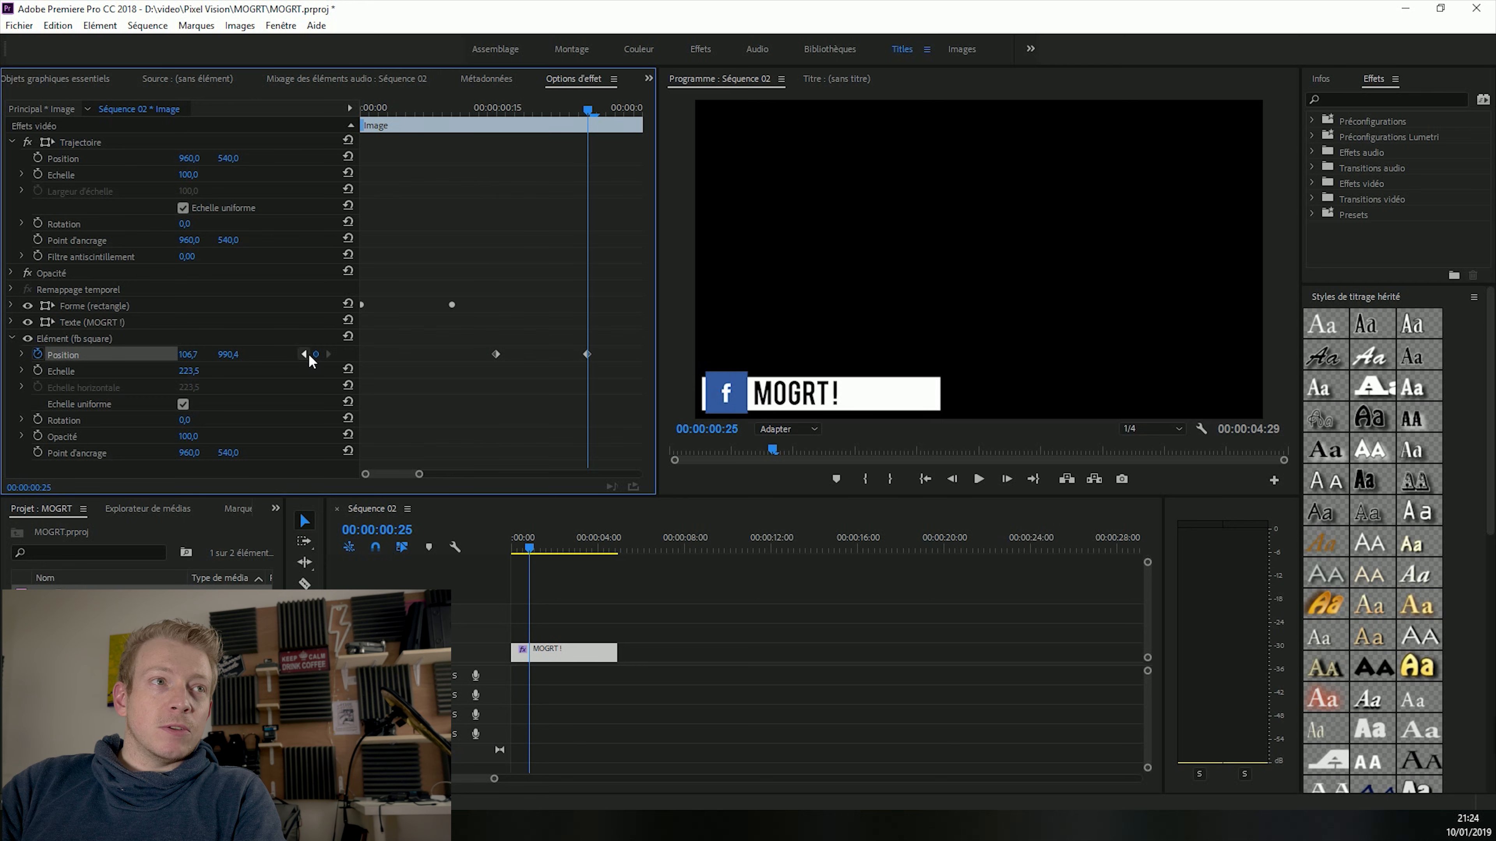
left_click(303, 354)
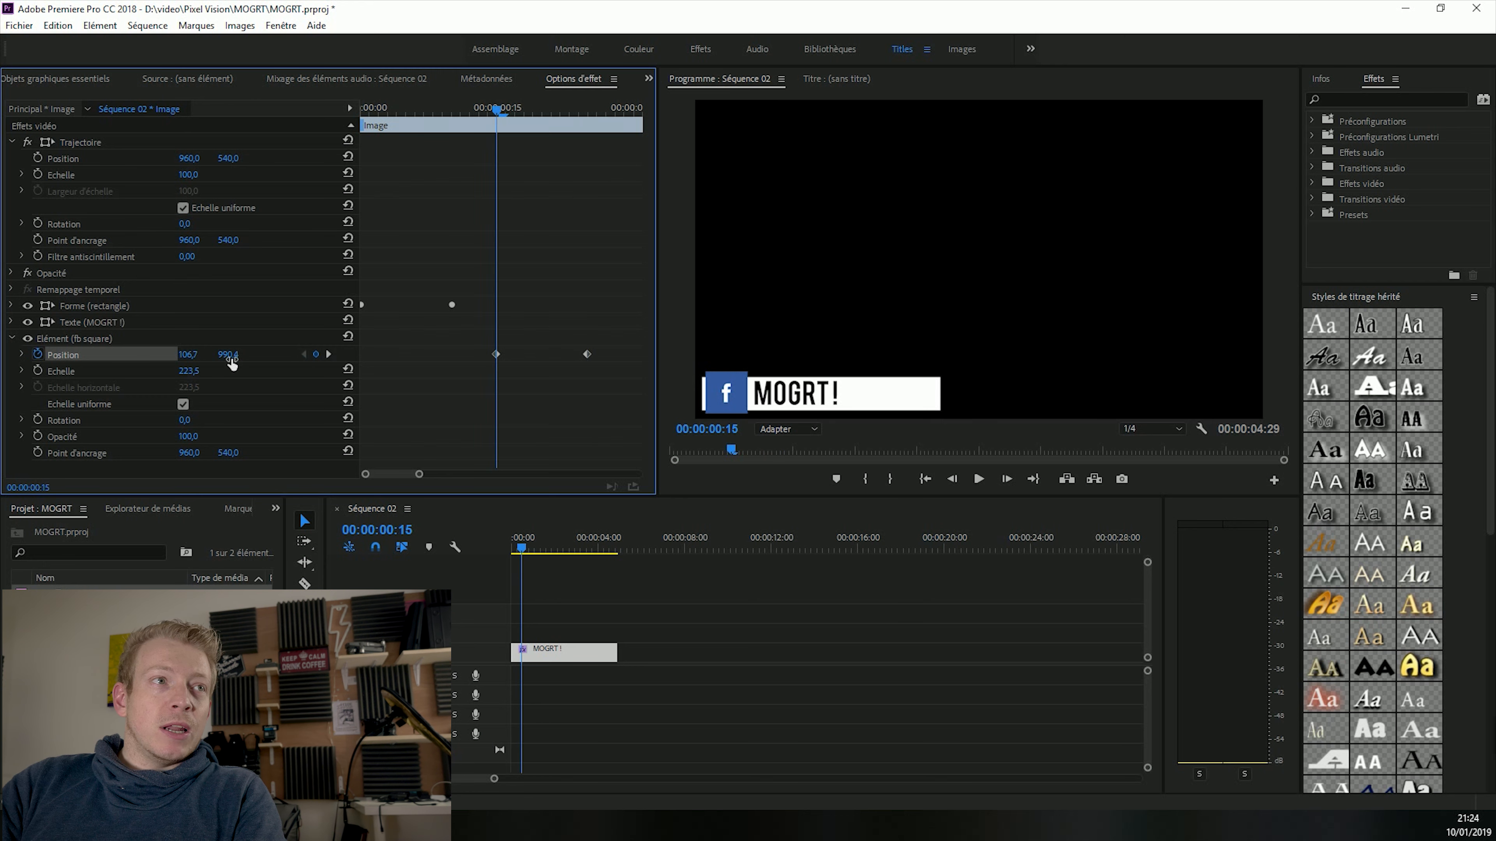
left_click_drag(192, 356, 1315, 355)
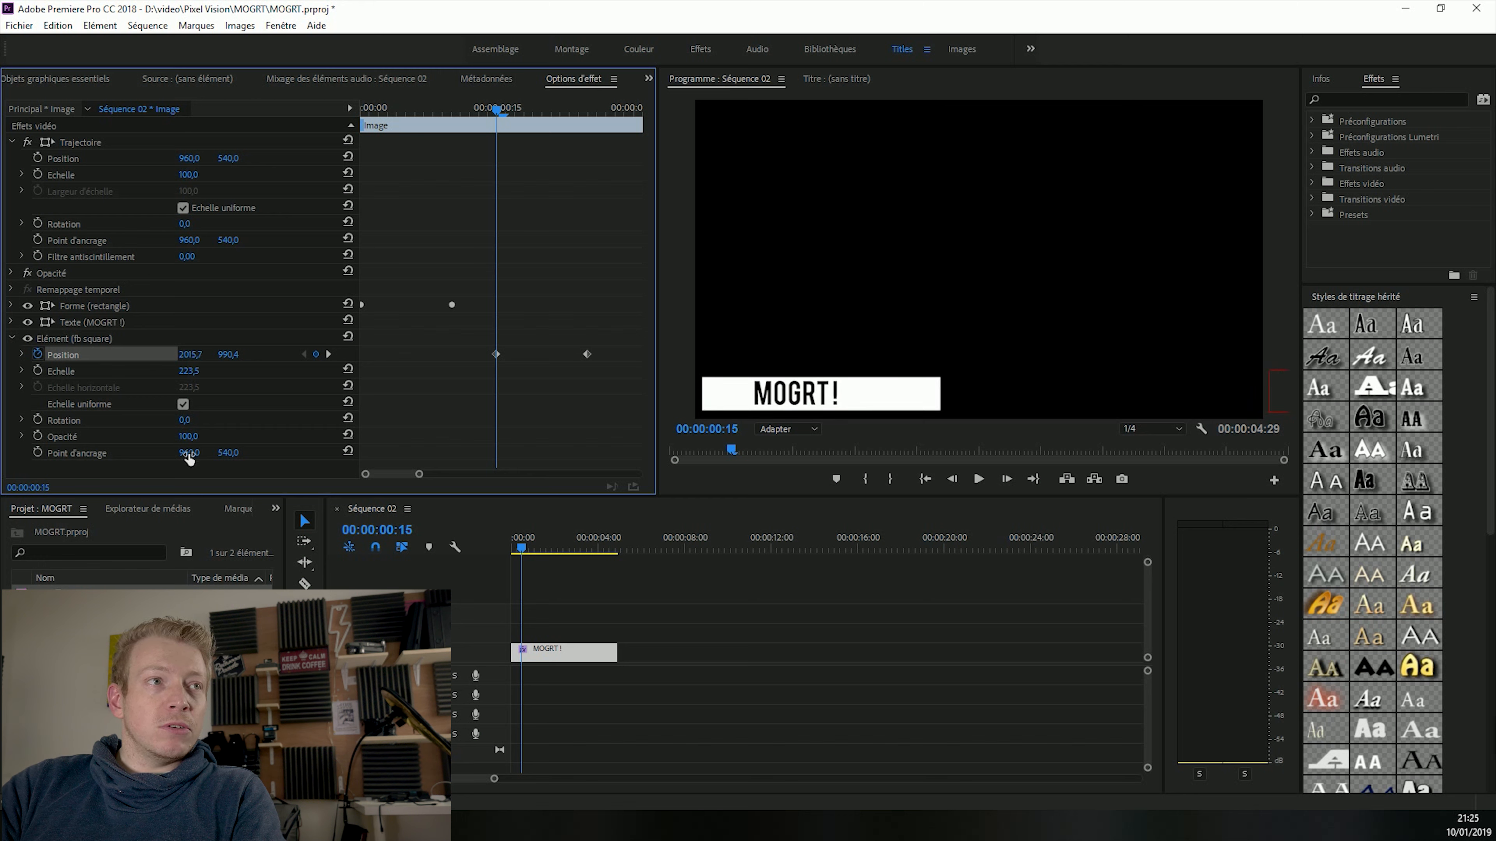
- Keyframe the fb square's Opacity at 0 on 00:00:00:15 and 100 on 00:00:00:25
left_click(38, 436)
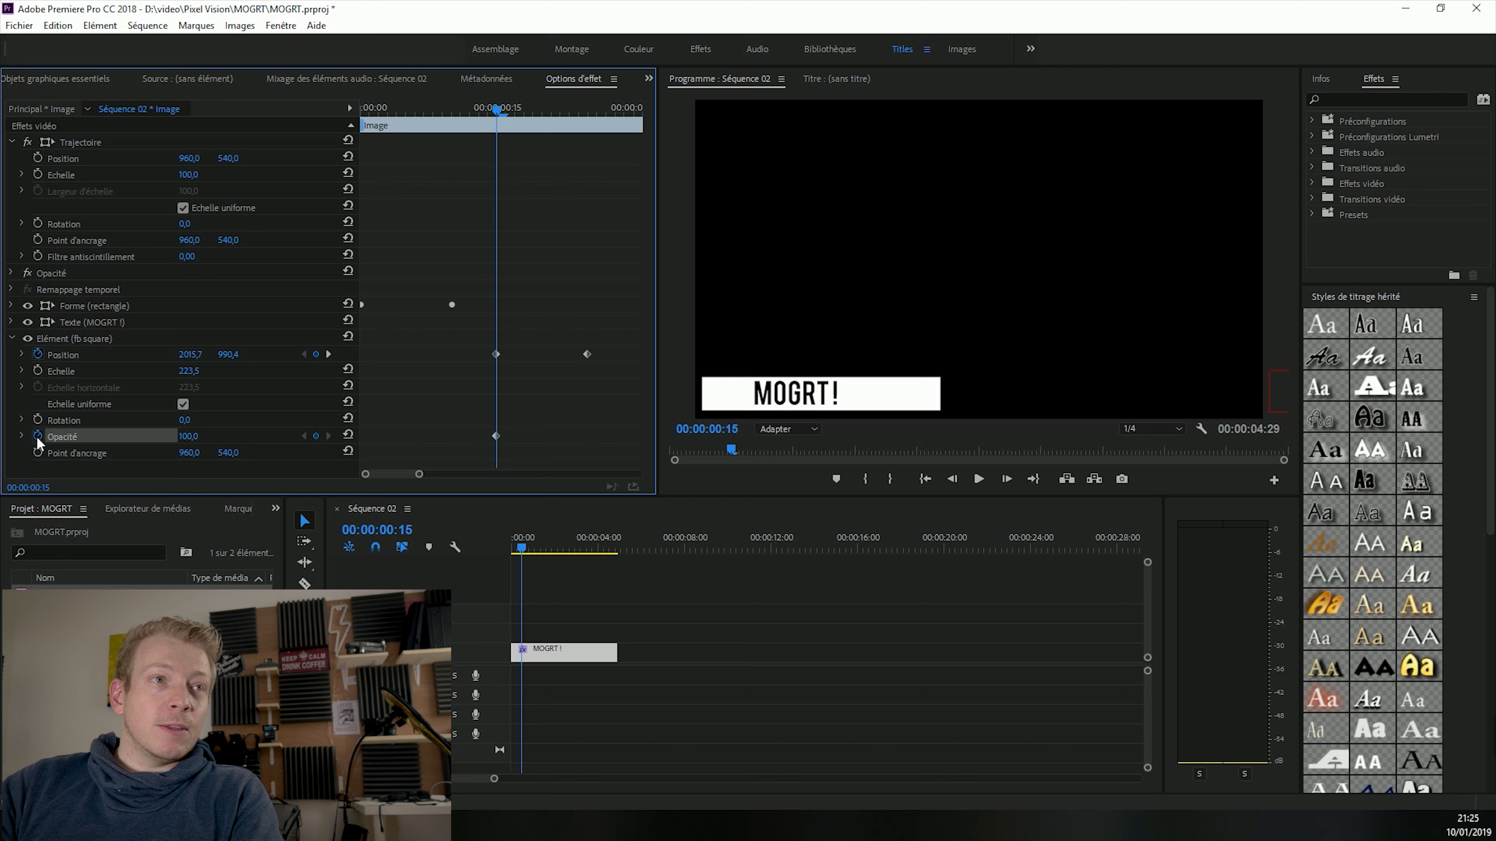
left_click(334, 353)
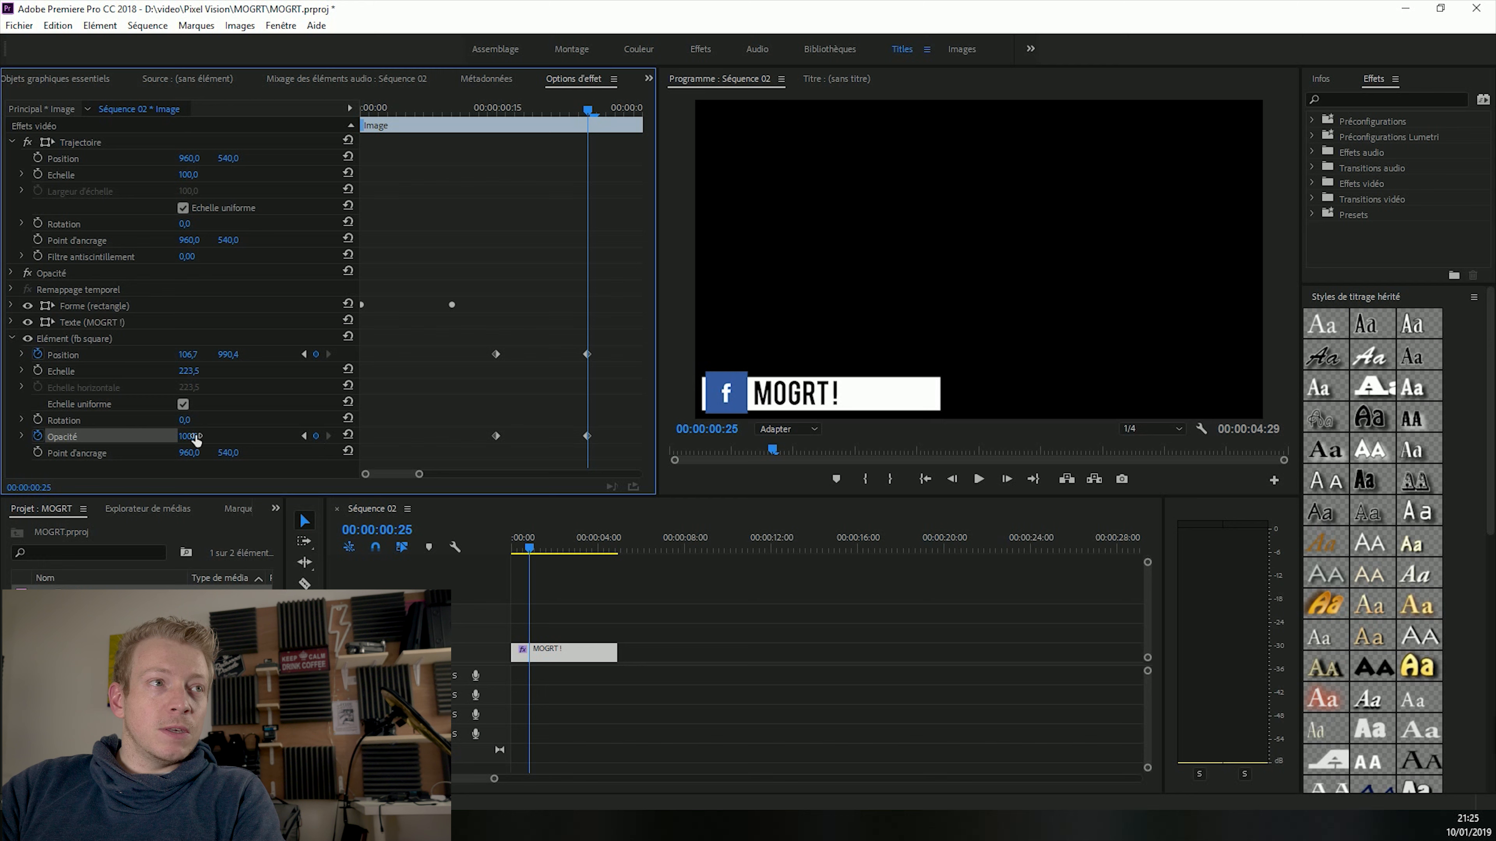
left_click(304, 436)
left_click(189, 435)
type("0")
key("Return")
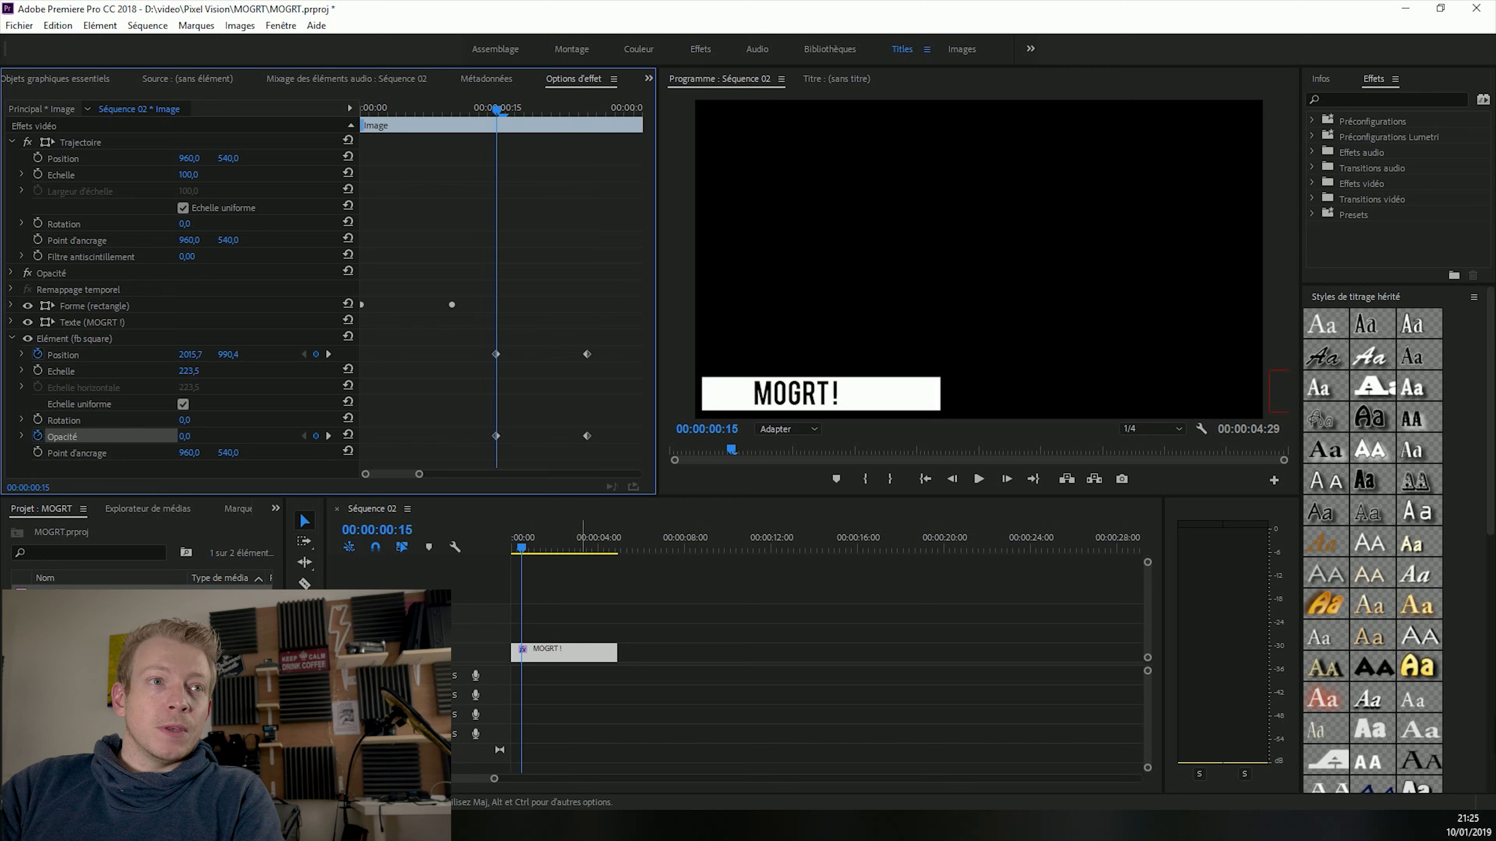
- Play the title from the start to check the fb square's slide and fade-in
left_click_drag(520, 551, 508, 556)
key("space")
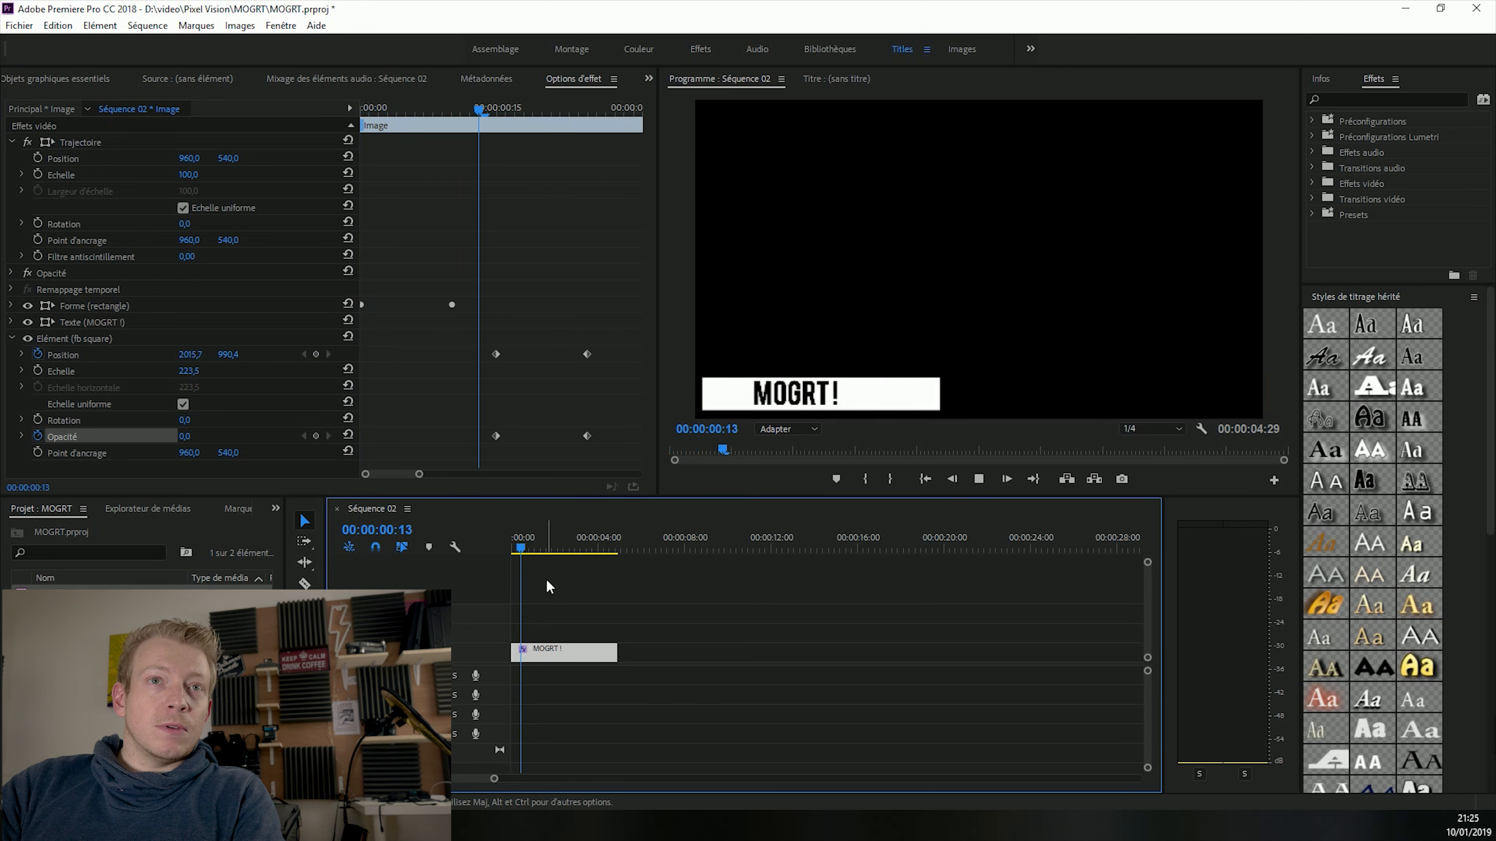
key("space")
left_click_drag(542, 548, 530, 551)
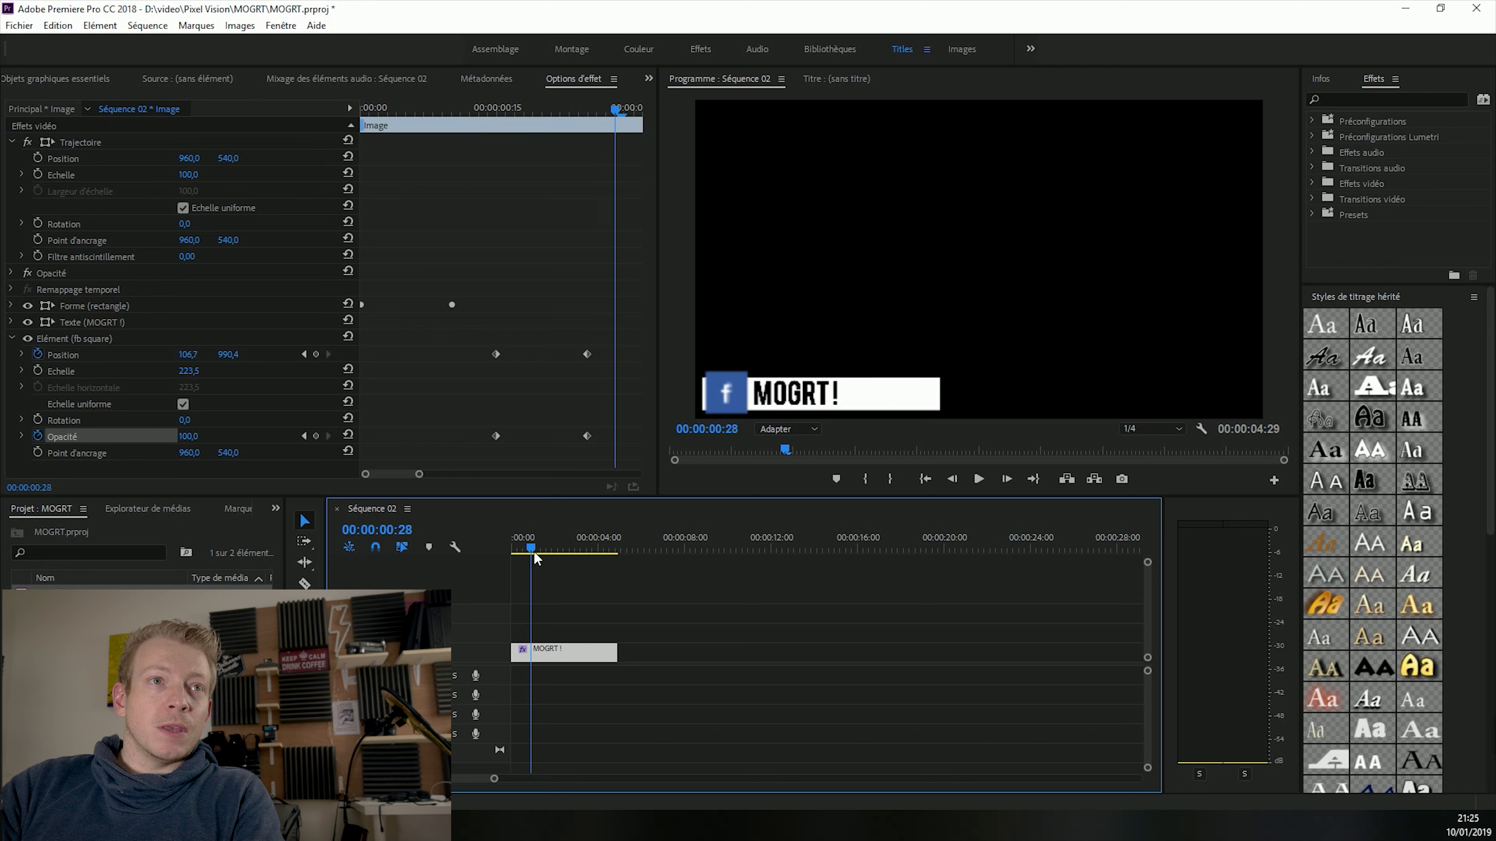
- Give both fb square Position keyframes Bézier temporal interpolation and reshape the velocity curve so it eases to zero speed at the second keyframe
left_click_drag(454, 420, 618, 452)
left_click_drag(465, 337, 607, 386)
right_click(586, 356)
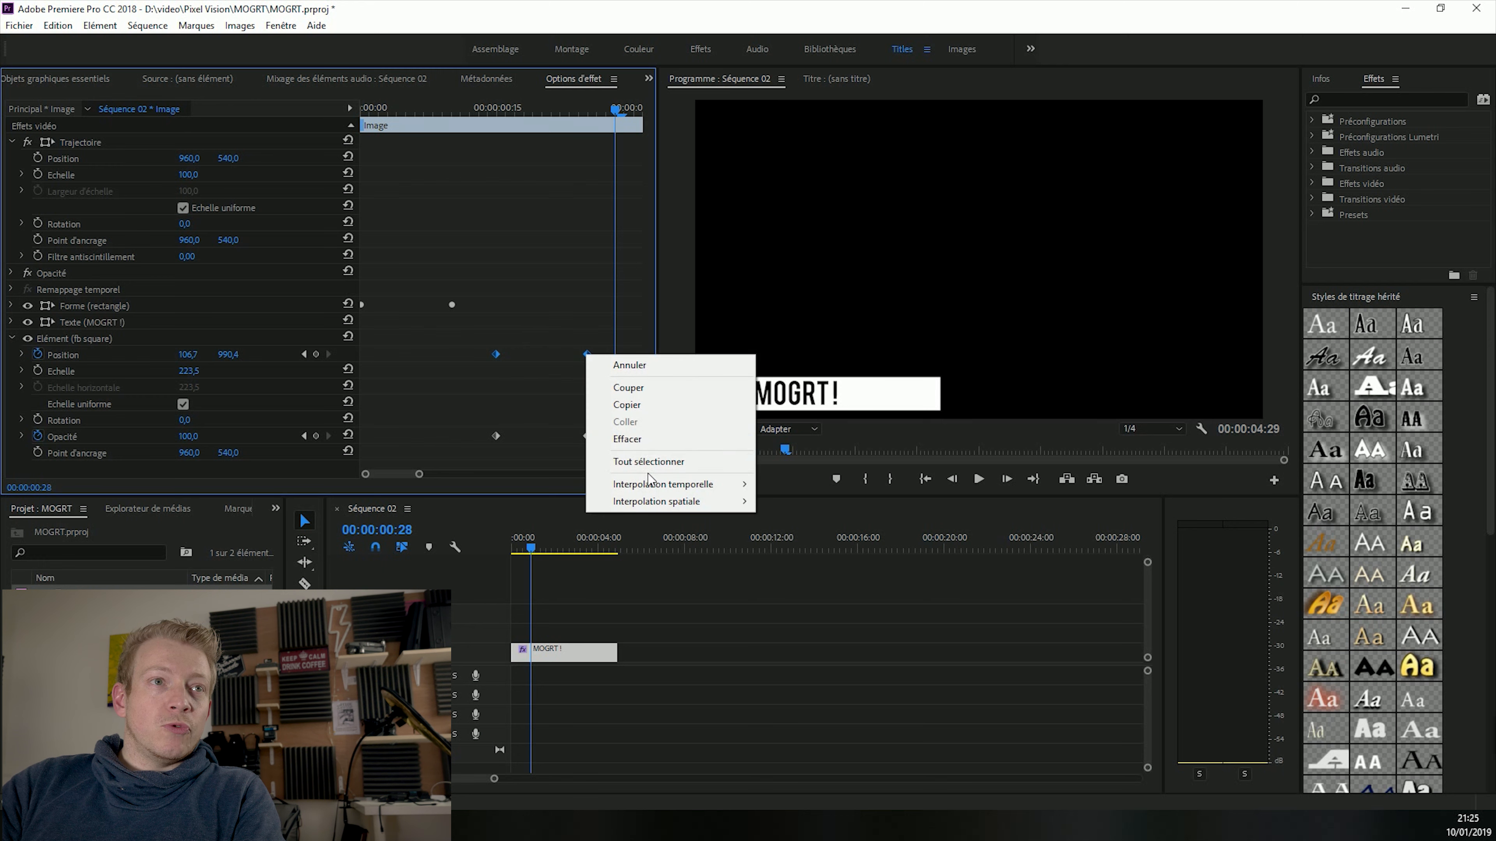
mouse_move(660, 484)
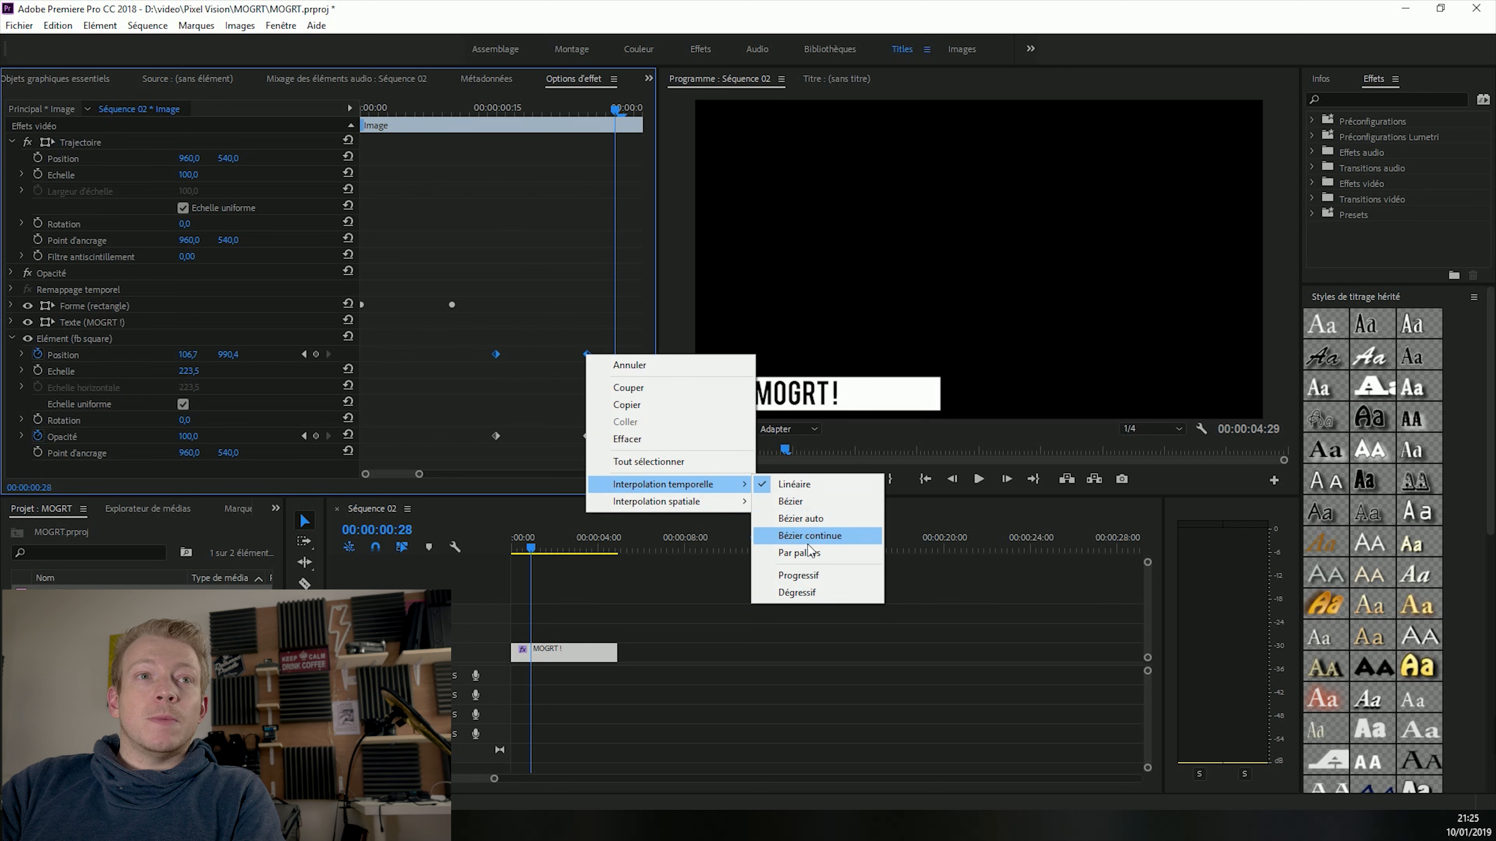
left_click(790, 501)
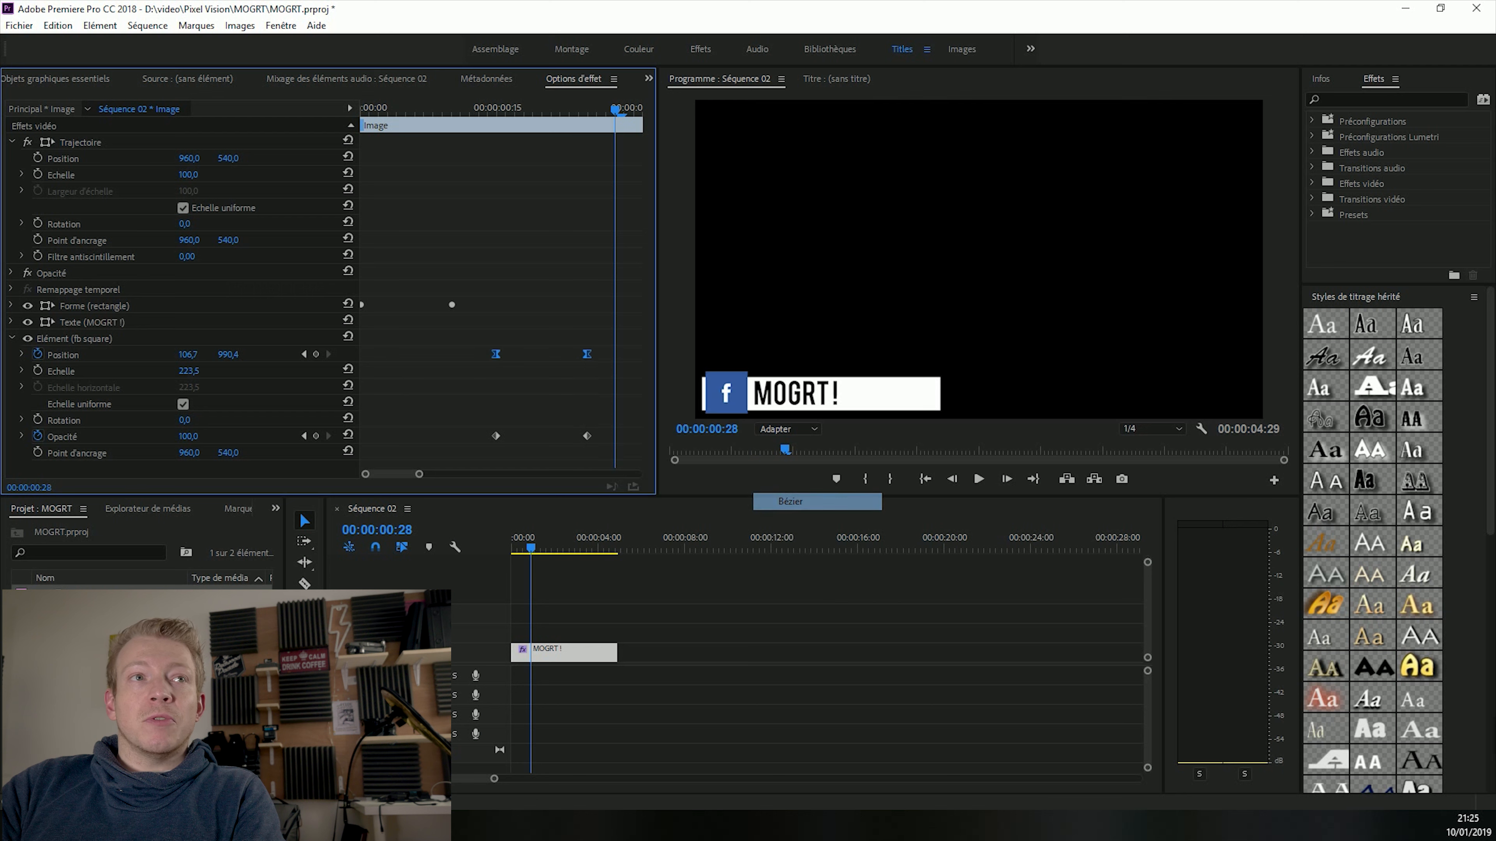
left_click(21, 354)
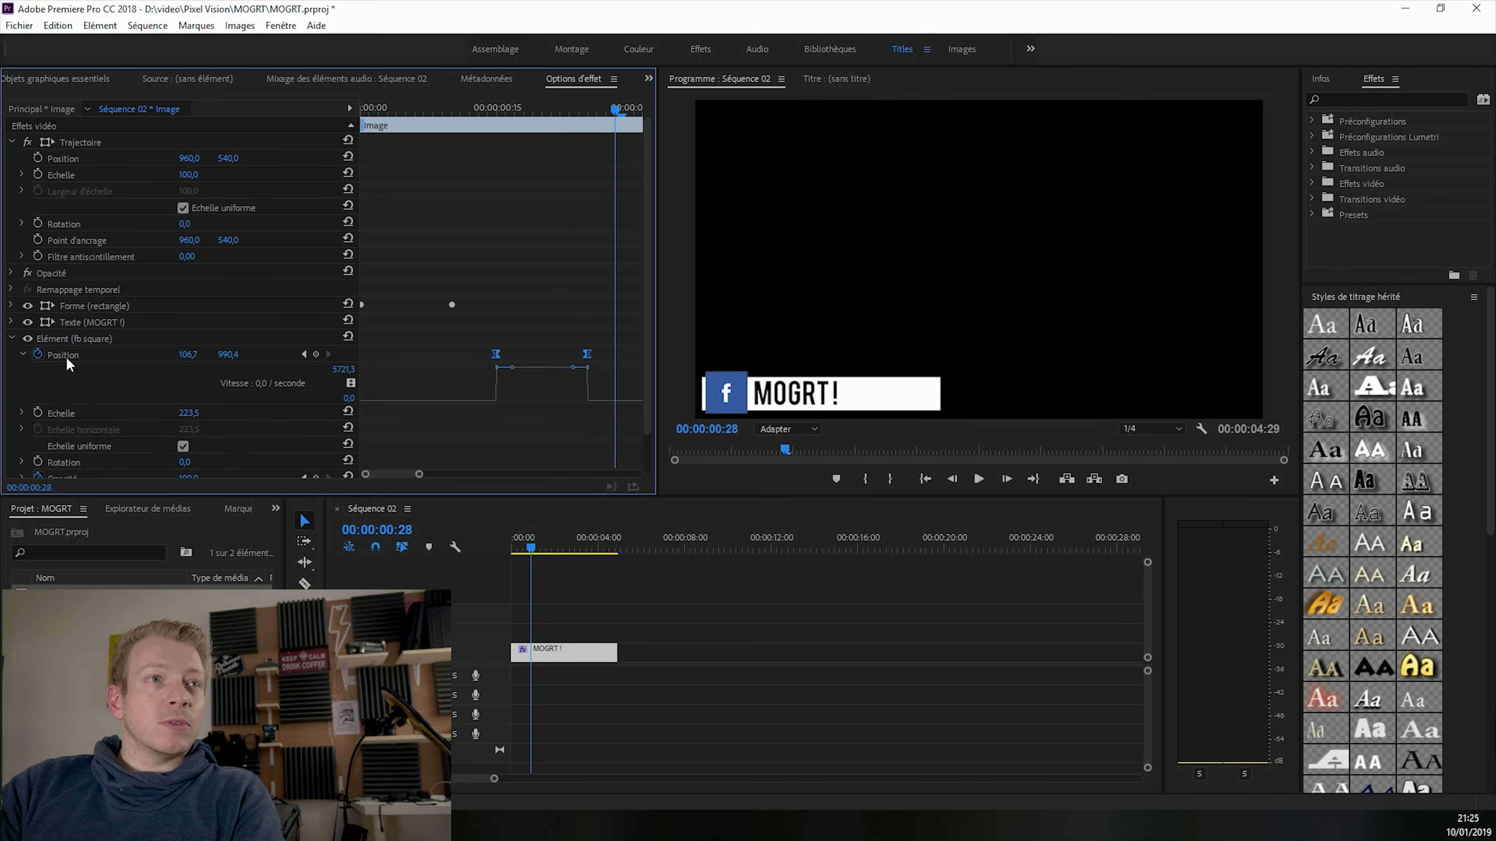
left_click_drag(512, 366, 559, 400)
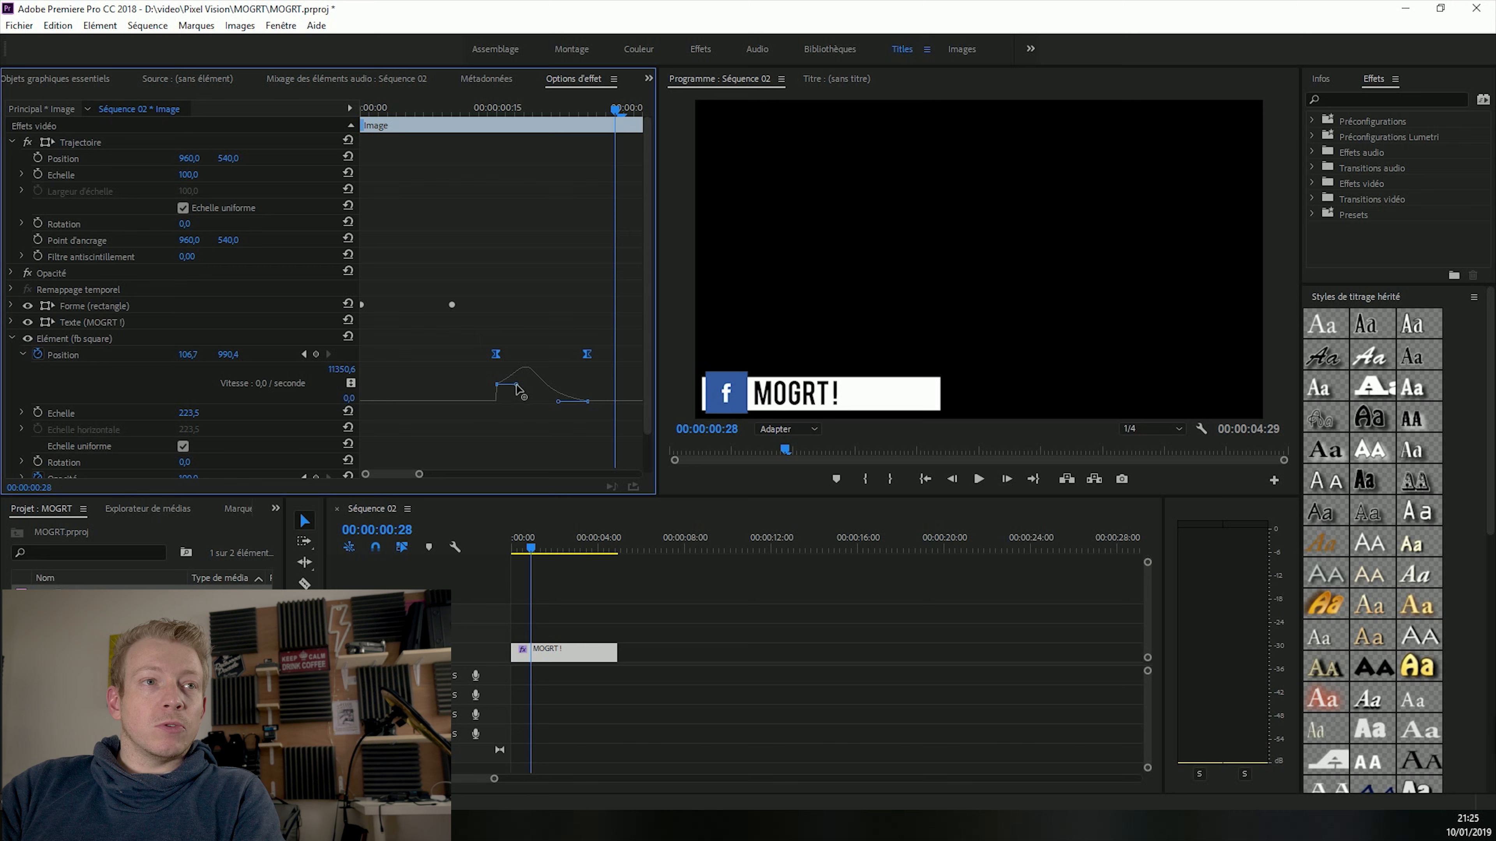
- Play the title from the start several times to check the fb square's eased slide-in
left_click_drag(525, 546, 465, 552)
key("space")
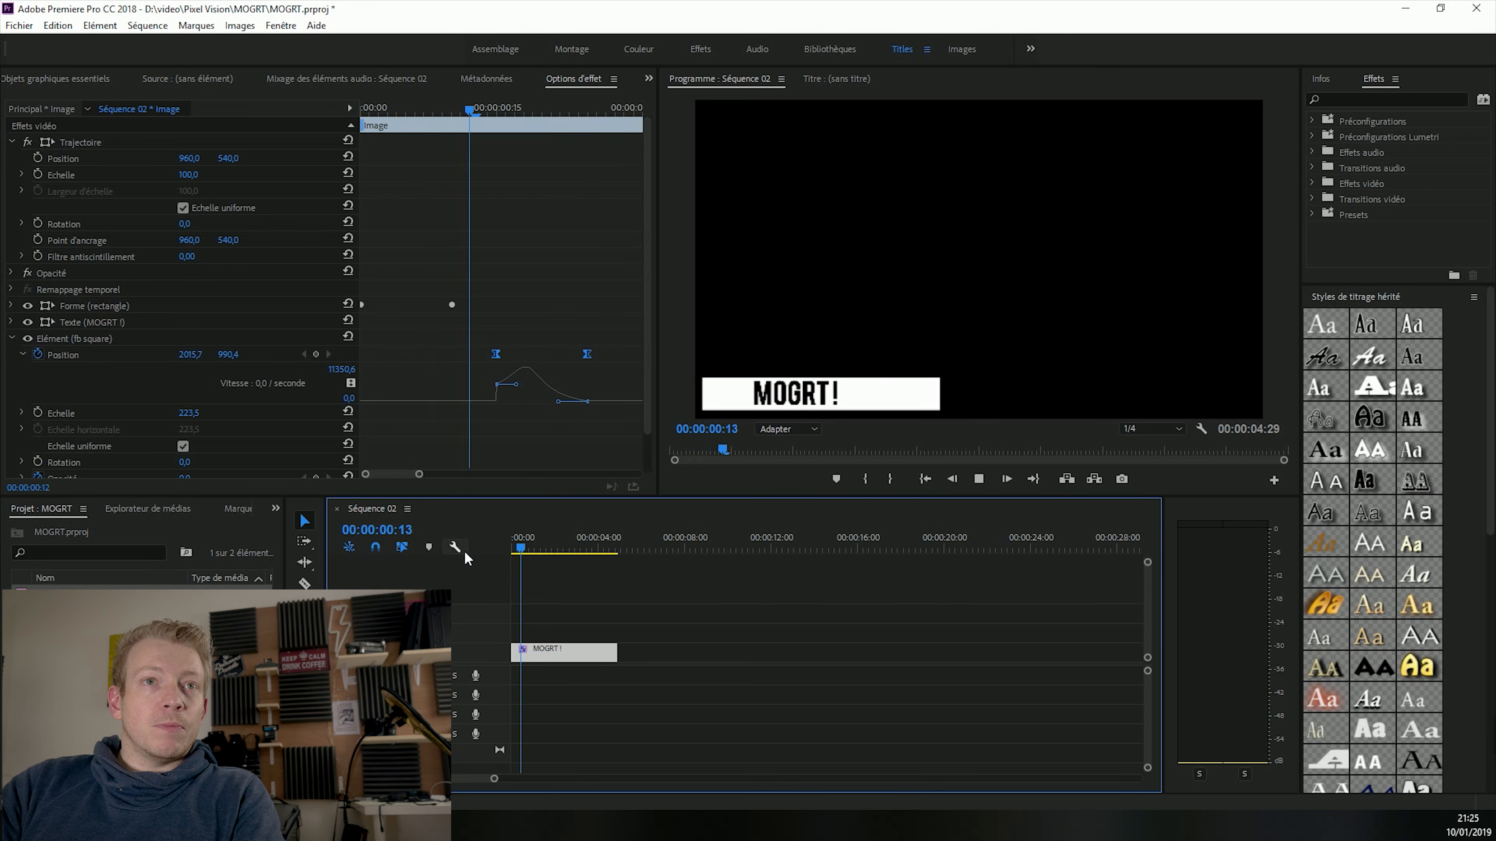
key("space")
left_click_drag(534, 549, 481, 561)
key("space")
key("space")
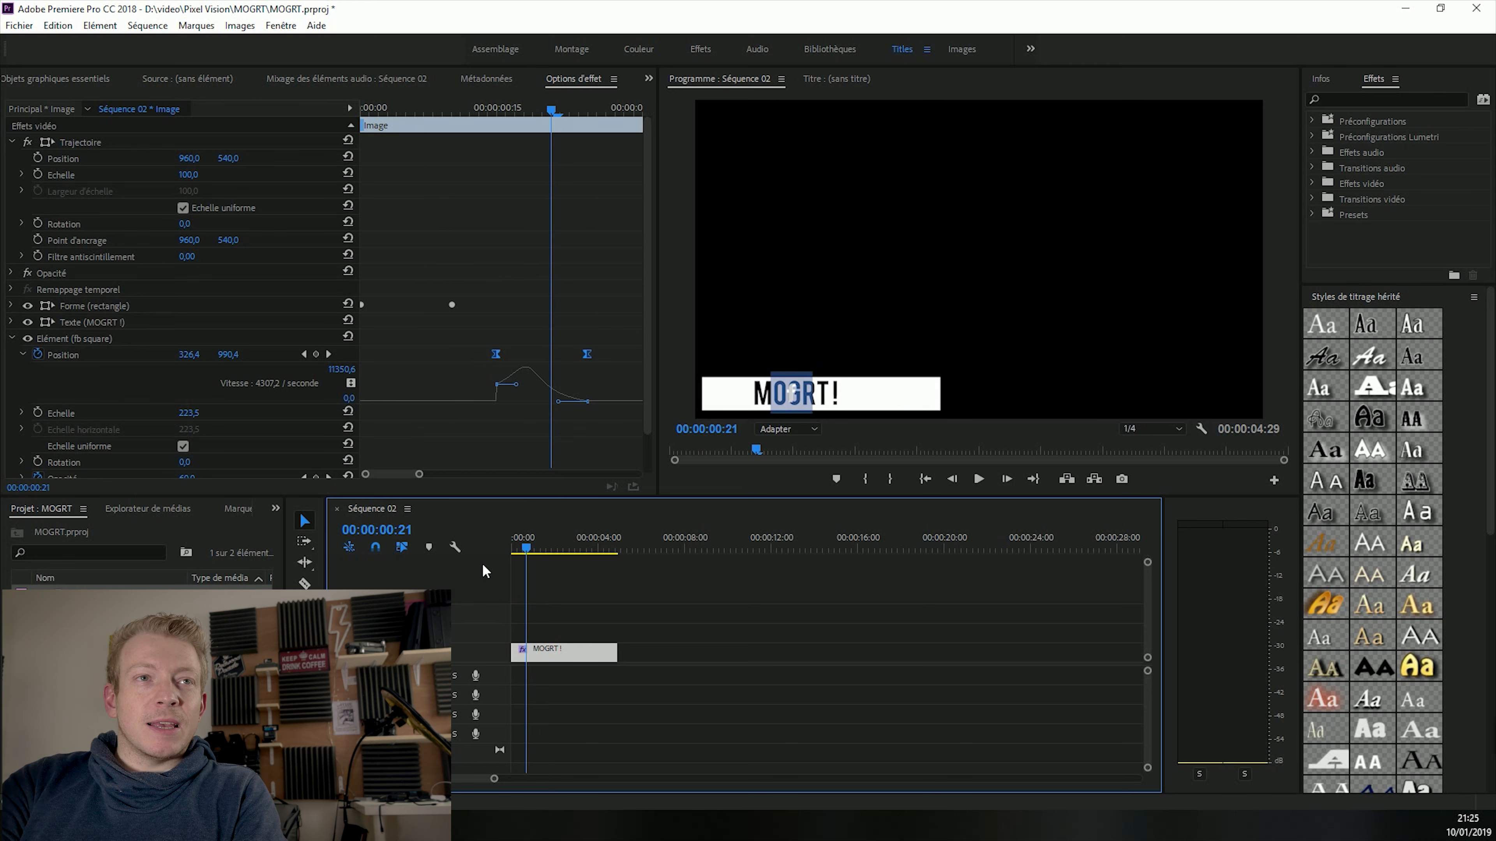
key("space")
key("space")
left_click(532, 551)
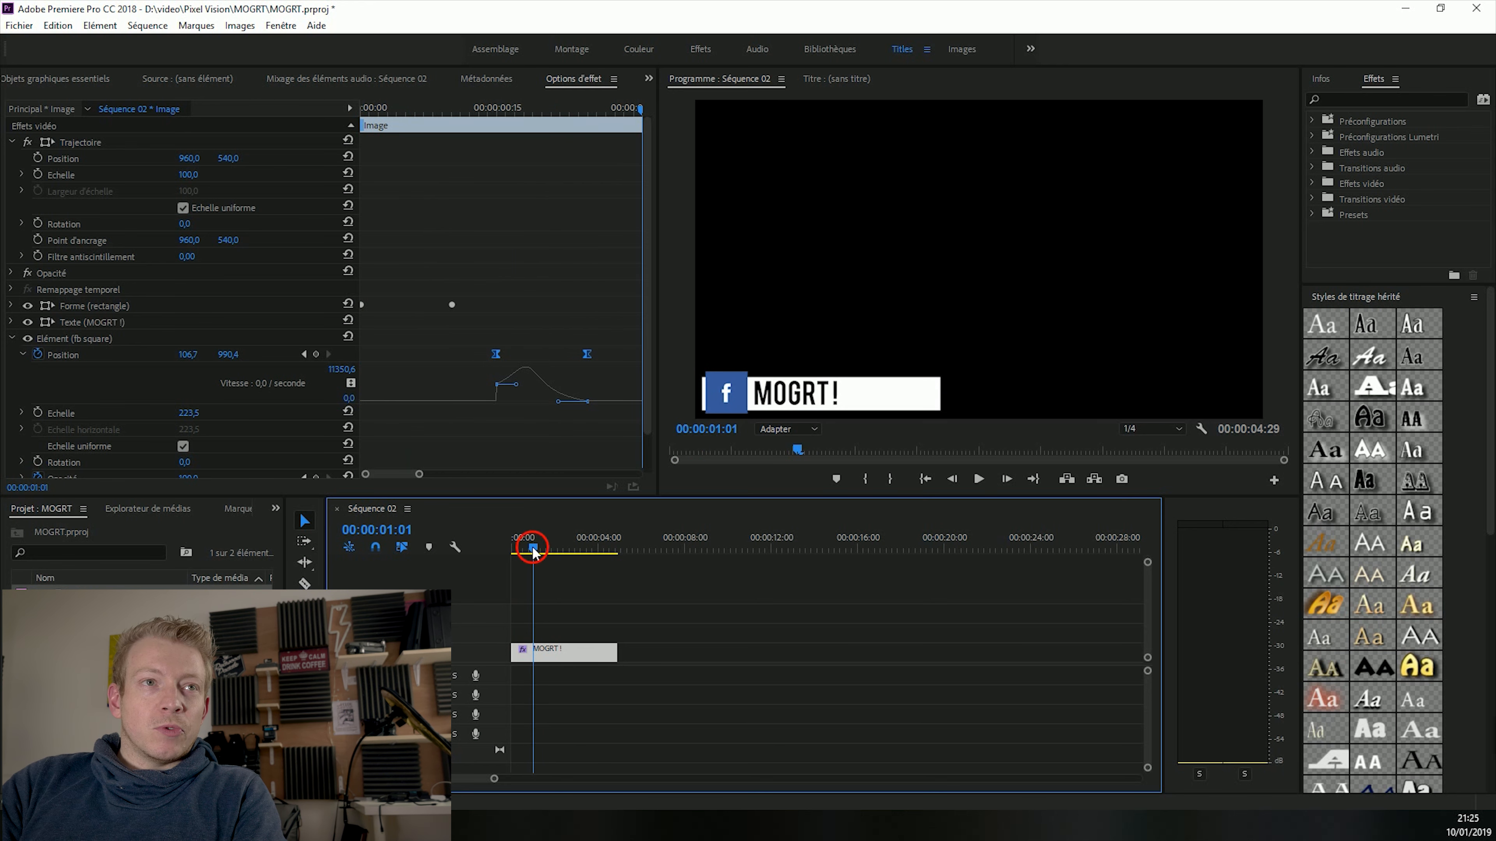
left_click_drag(533, 551, 486, 563)
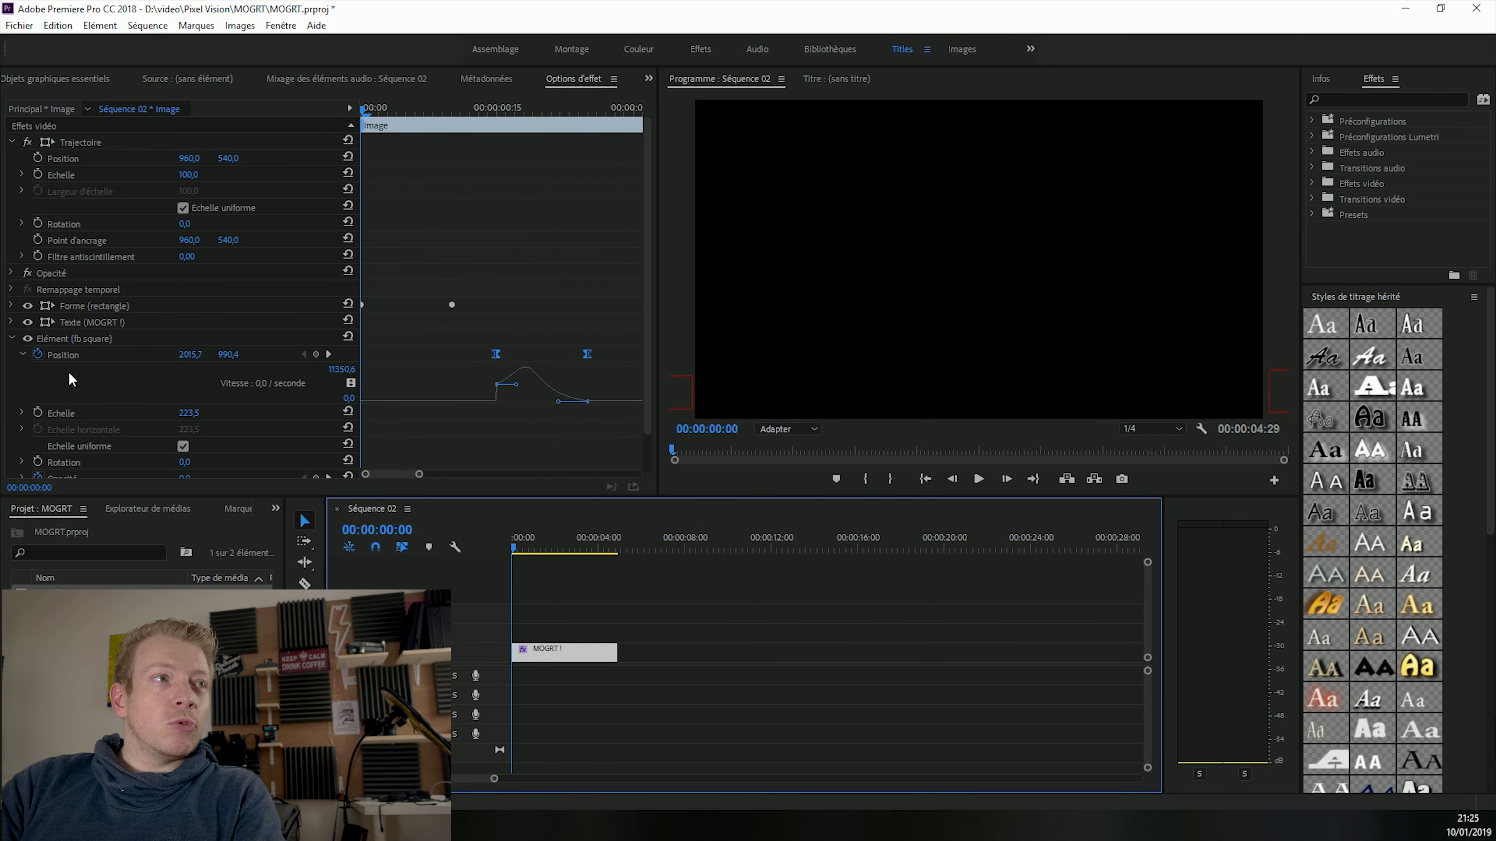
- Move the fb square's Position and Opacity keyframes ten frames earlier, so the last ones fall on 00:00:00:15
left_click(23, 356)
left_click(564, 324)
left_click_drag(626, 332, 470, 439)
left_click_drag(453, 441, 453, 440)
left_click(509, 545)
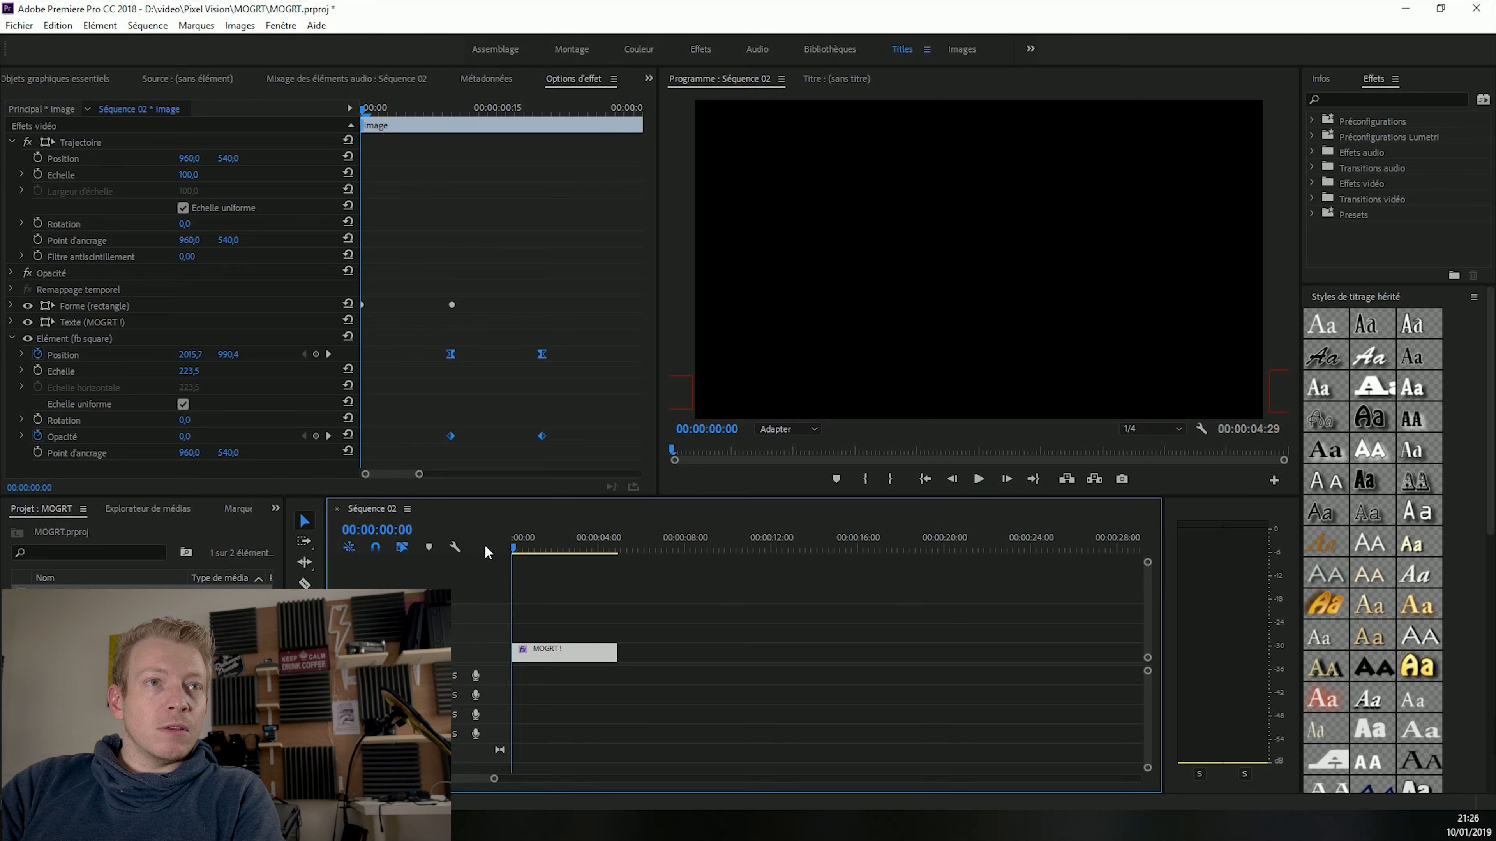
key("space")
left_click_drag(450, 355, 407, 358)
- Replay the title several times to check the fb square's earlier entrance against the rectangle's slide
left_click_drag(523, 548, 493, 554)
key("space")
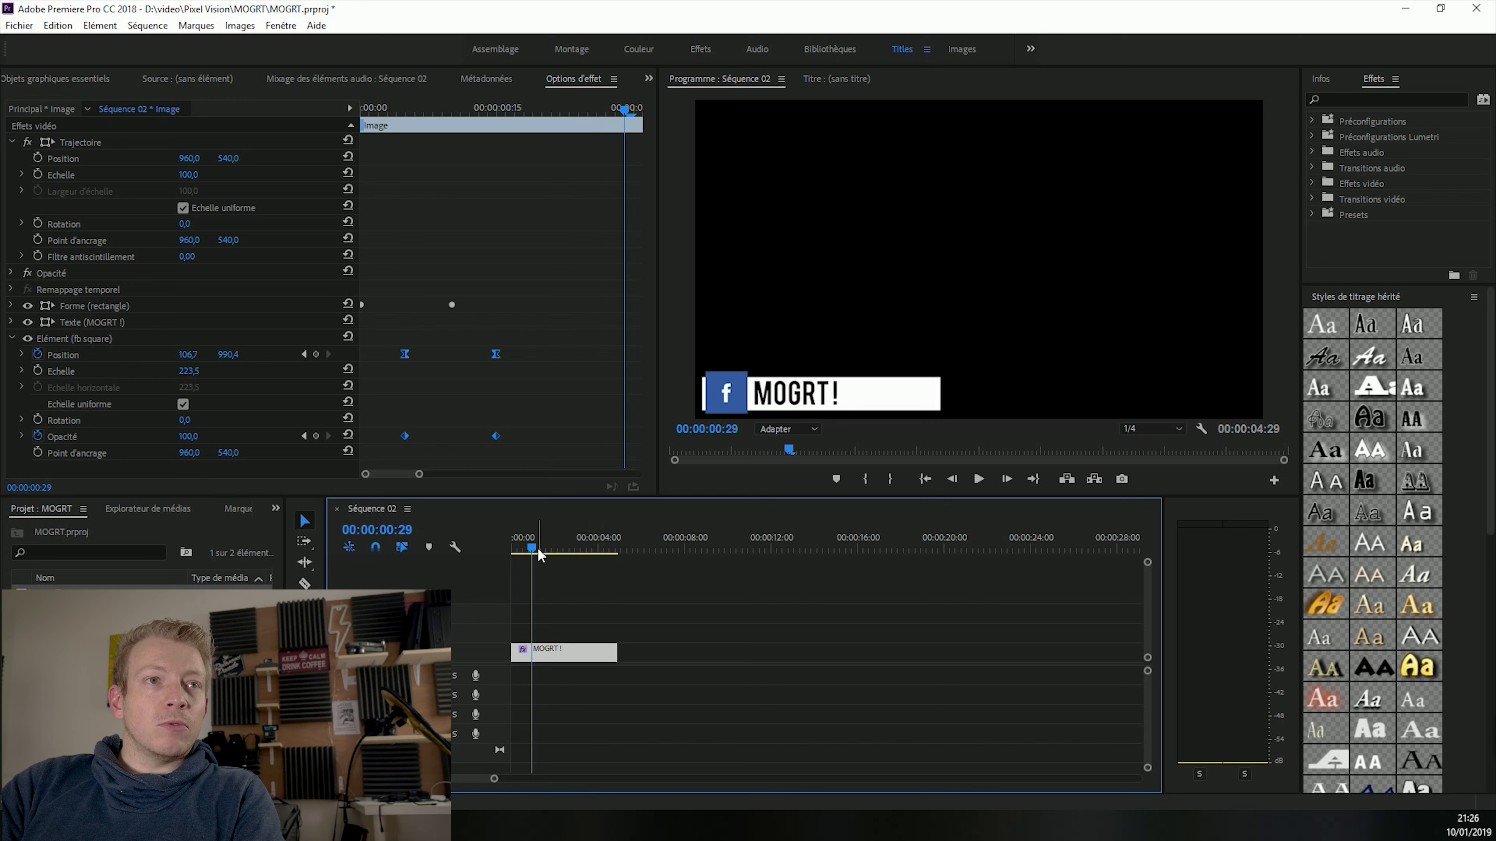
left_click_drag(543, 548, 465, 544)
key("space")
key("space")
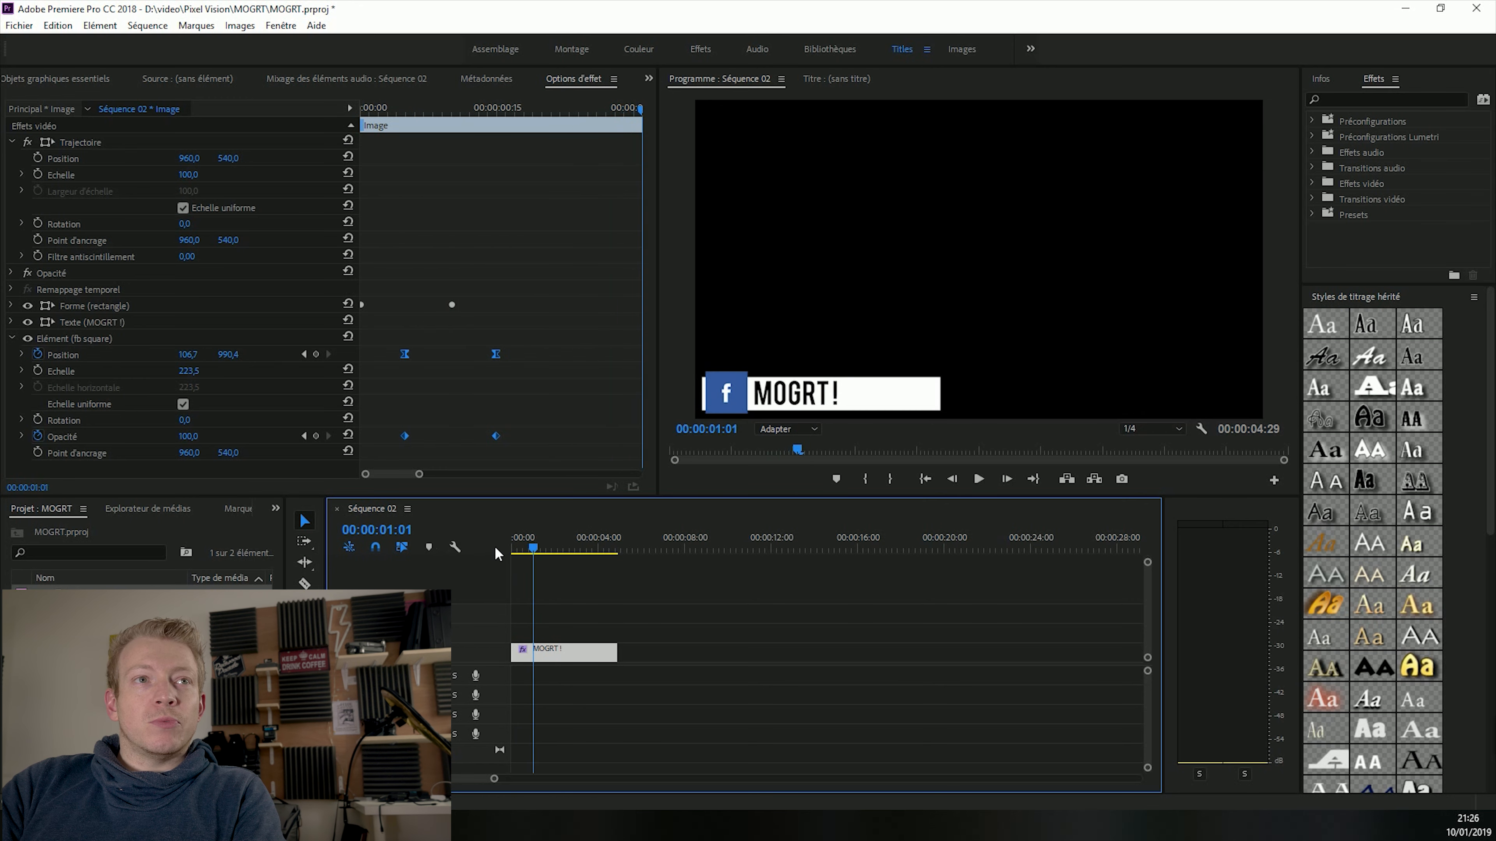
left_click_drag(528, 554, 497, 559)
key("space")
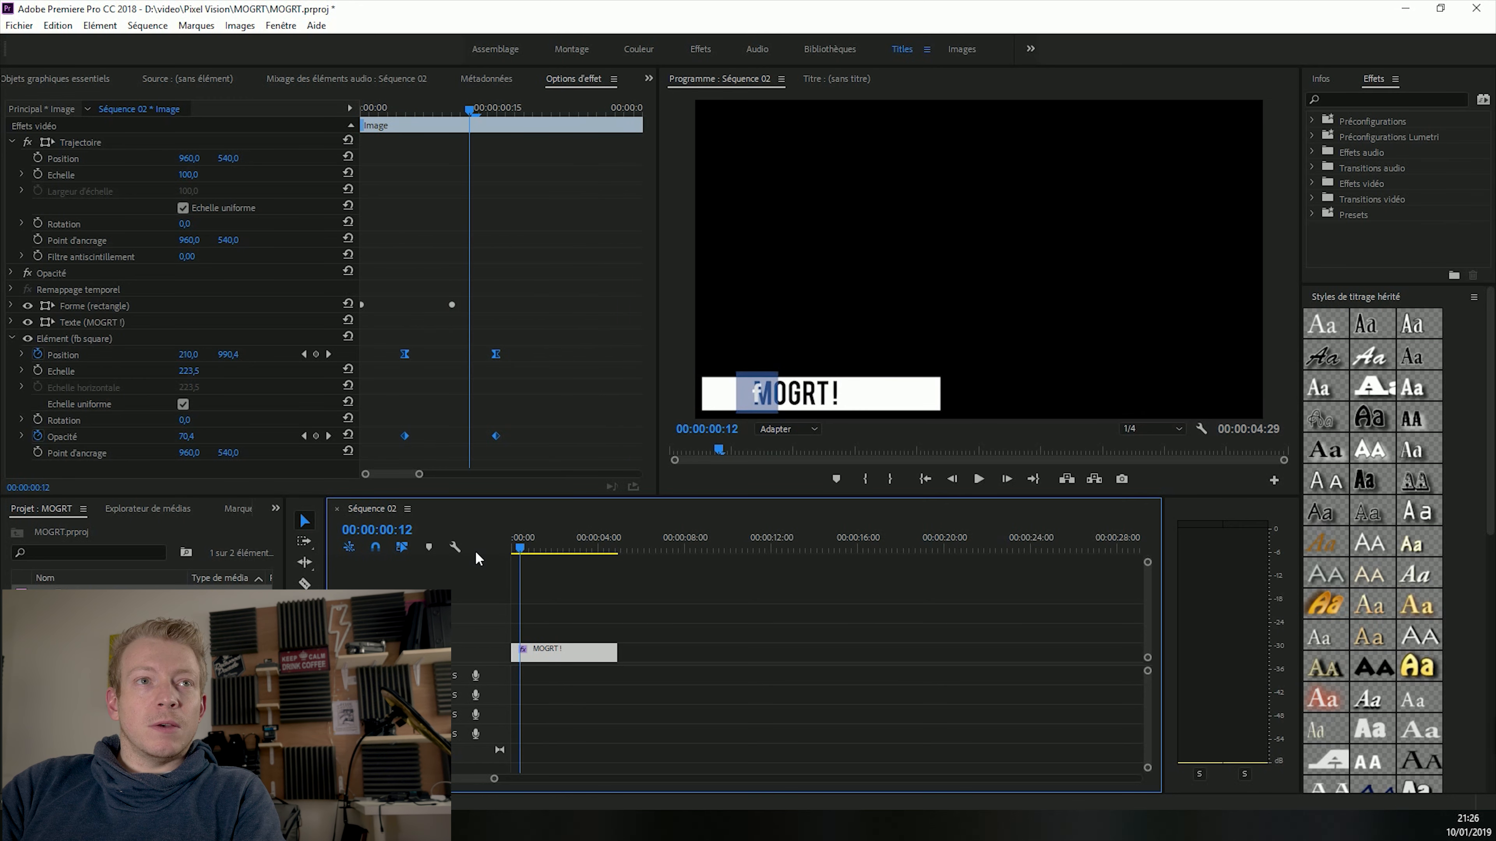
key("space")
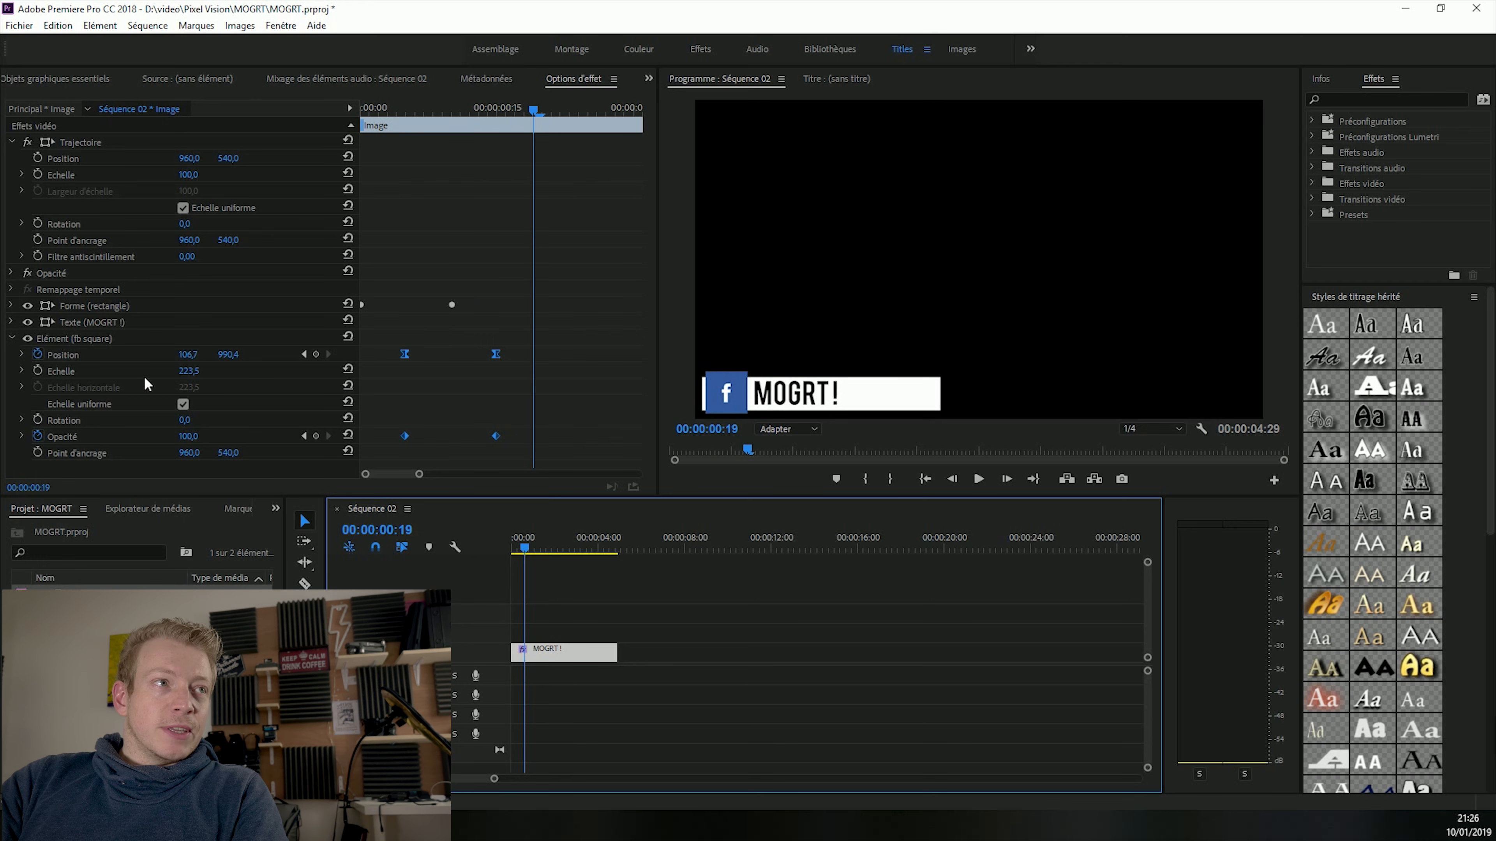
- Add a rectangular mask to the MOGRT ! text layer and move it over the text beside the fb square
left_click(13, 338)
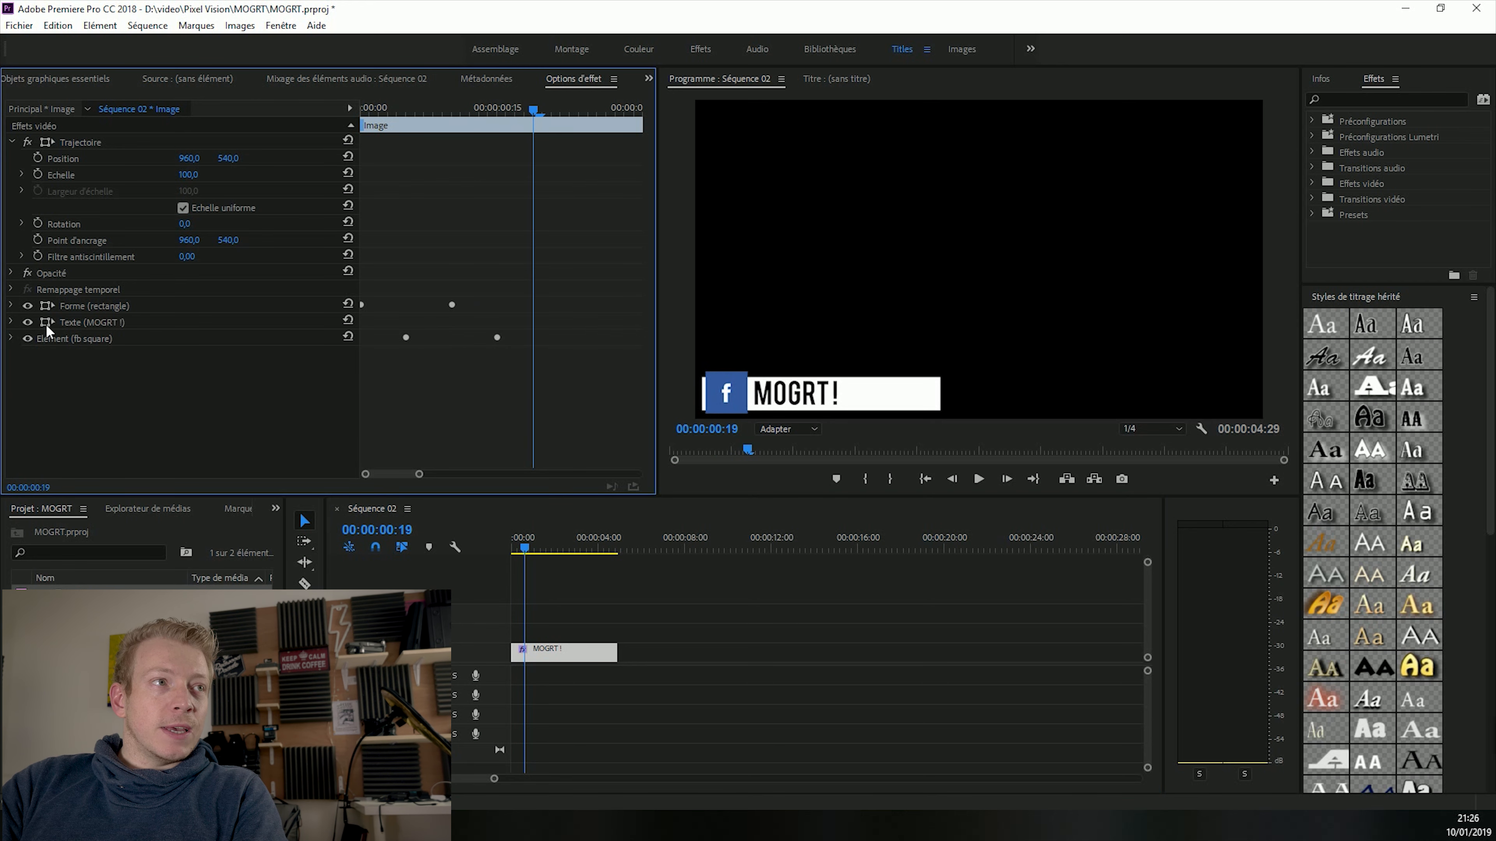
left_click(12, 323)
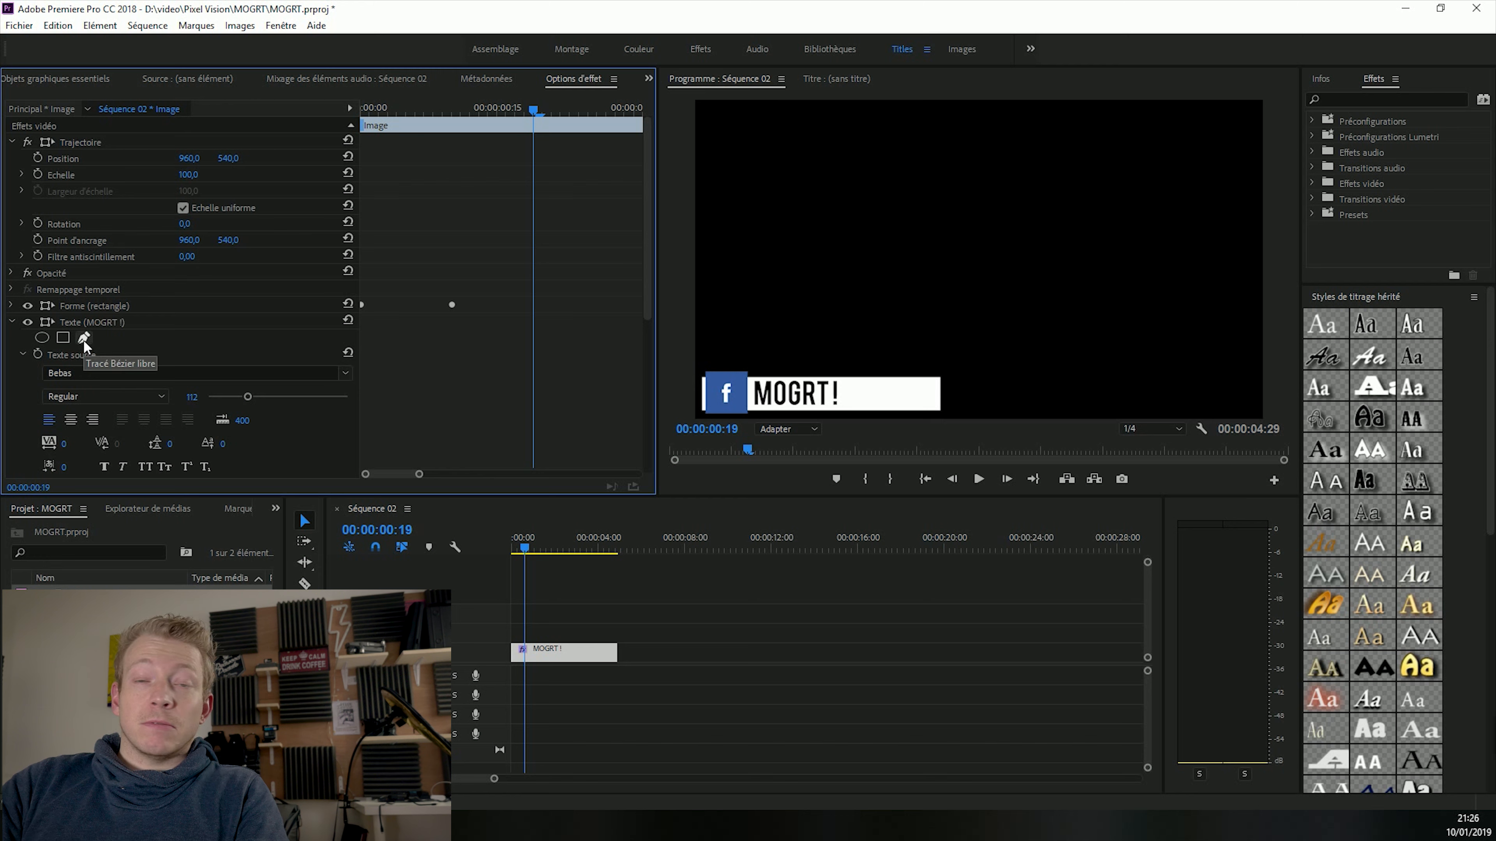
left_click(63, 338)
left_click_drag(1010, 267, 866, 389)
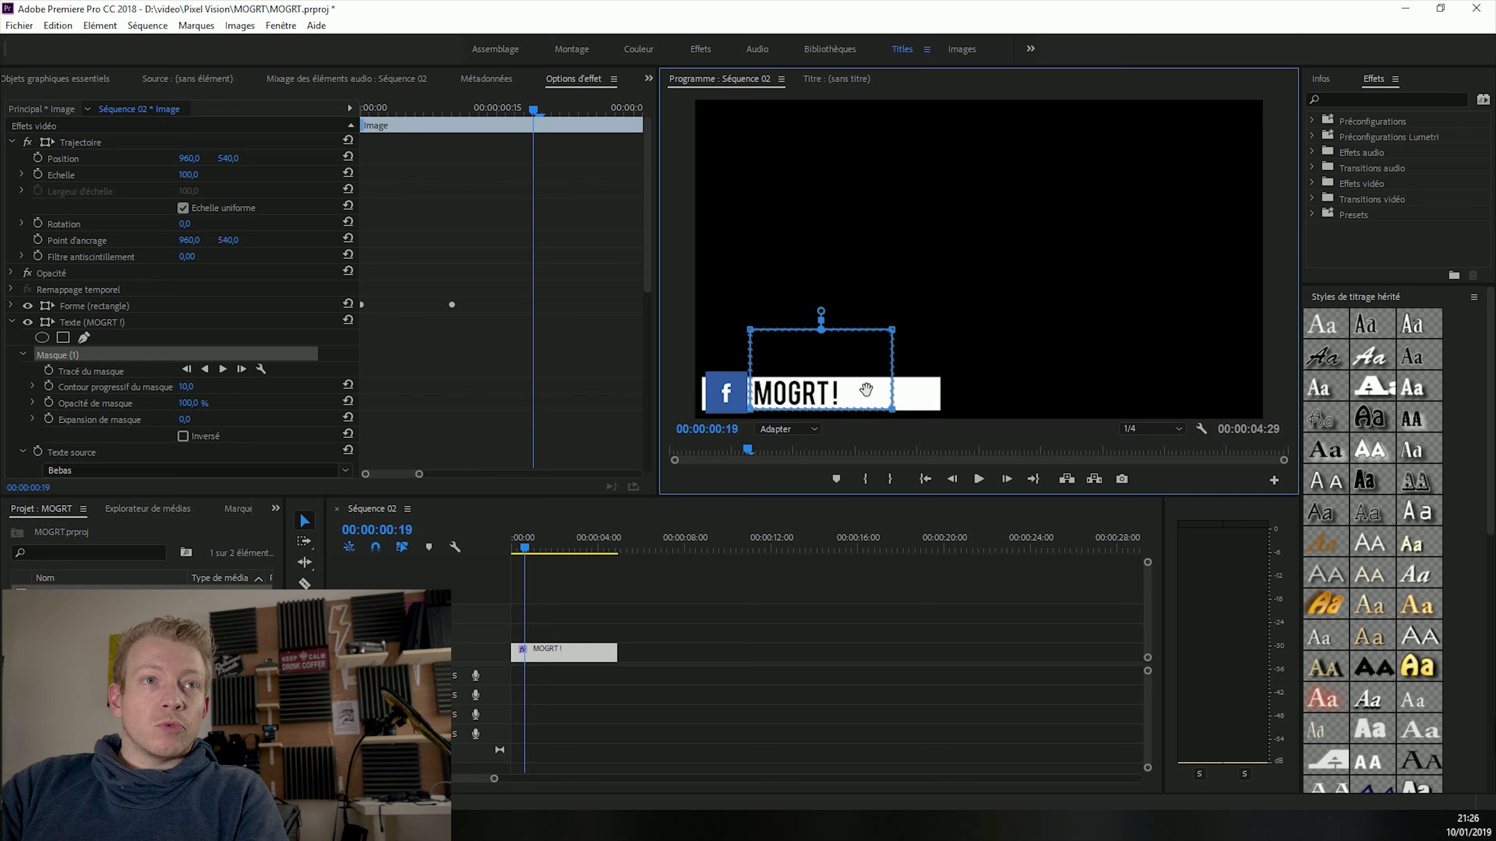
- Fit the text mask's corners to the part of the white bar beside the fb square, leaving the mask not inverted
left_click(183, 436)
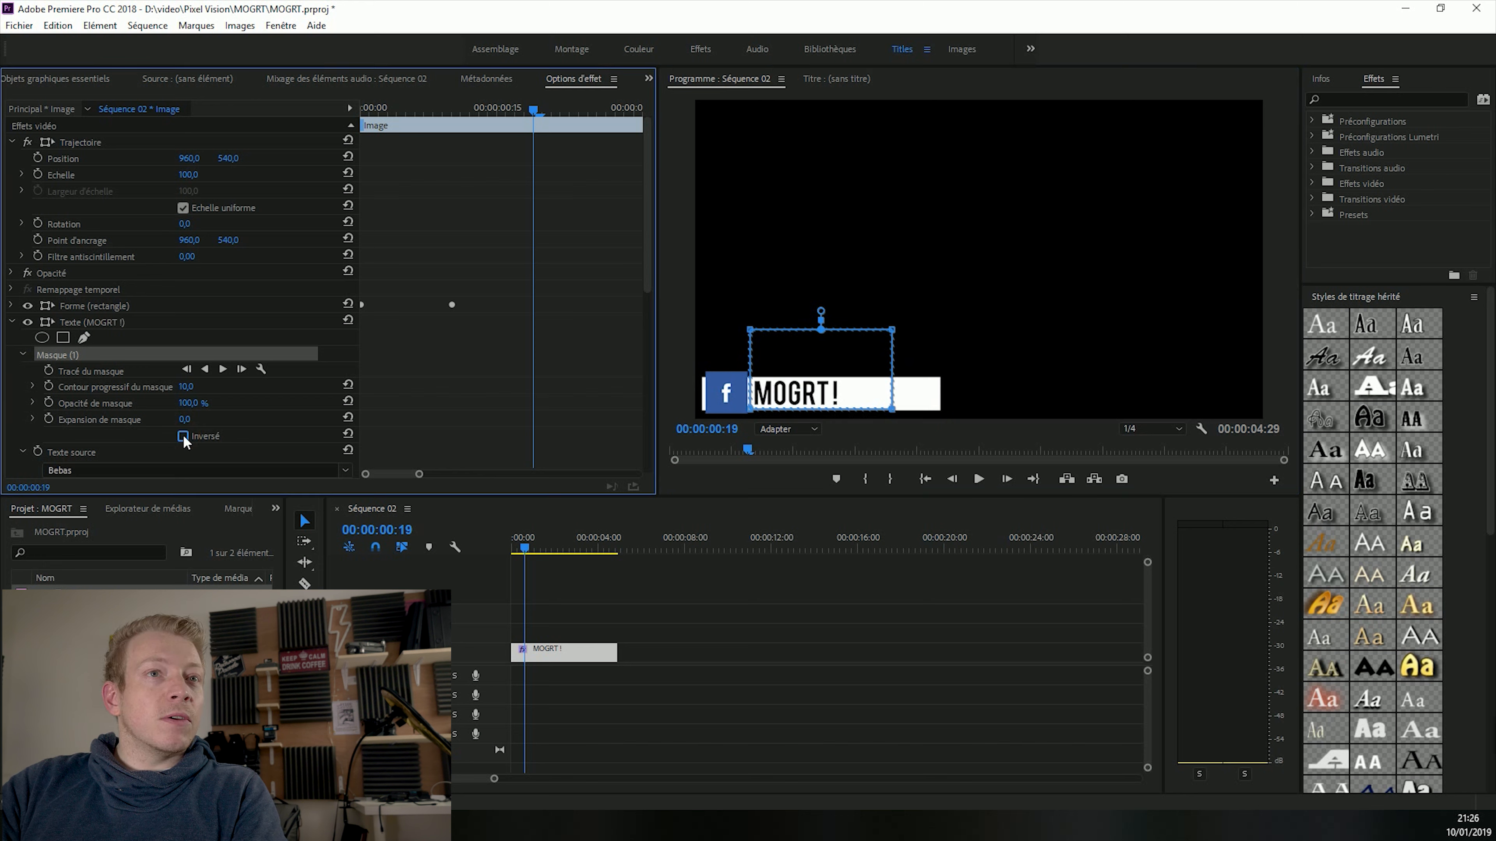
left_click_drag(807, 389, 936, 409)
left_click(183, 436)
left_click_drag(893, 333, 935, 384)
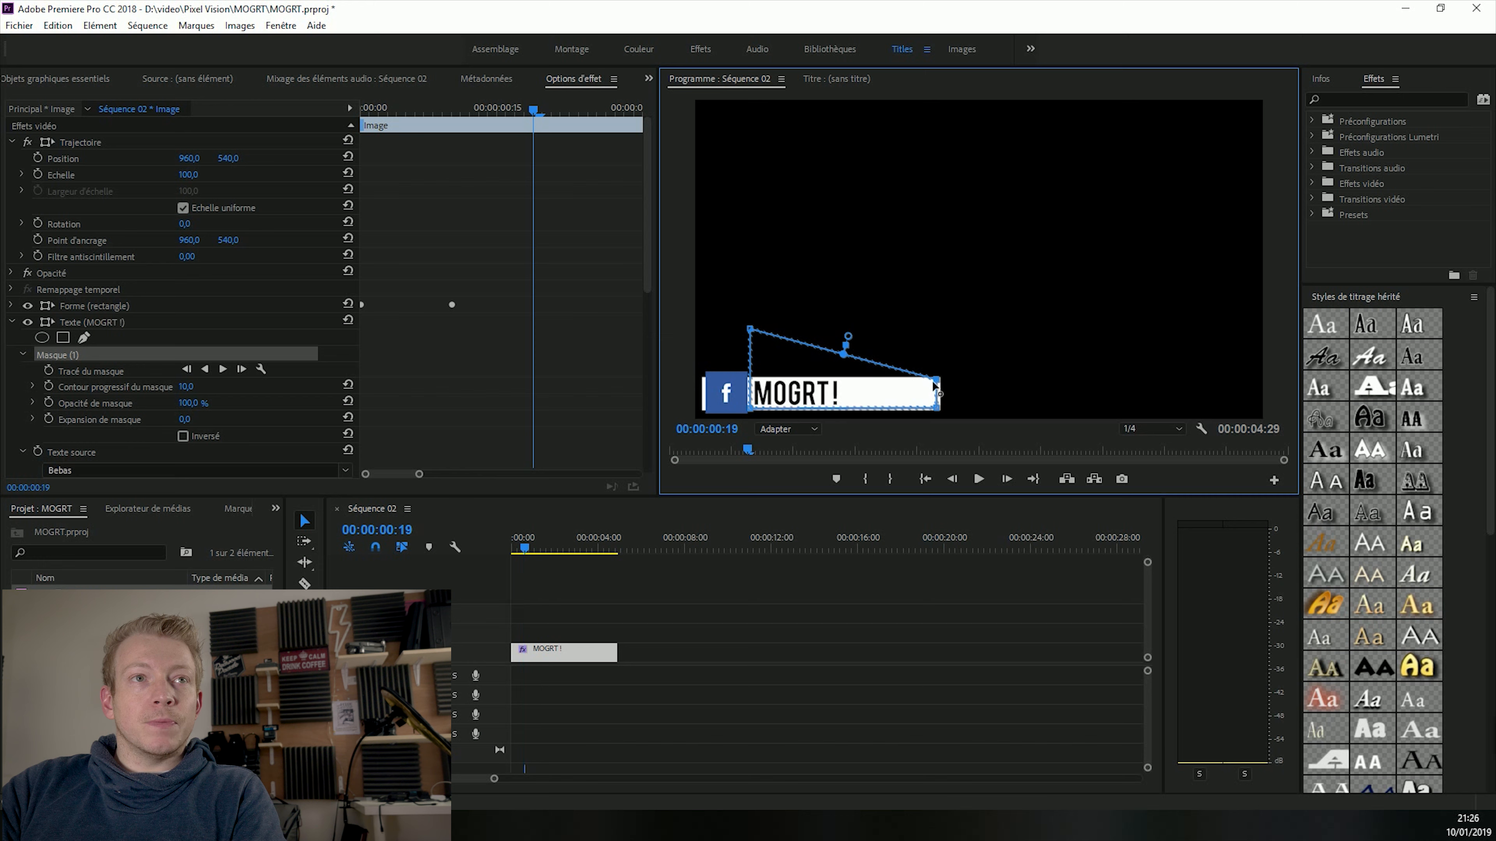
left_click_drag(752, 333, 751, 378)
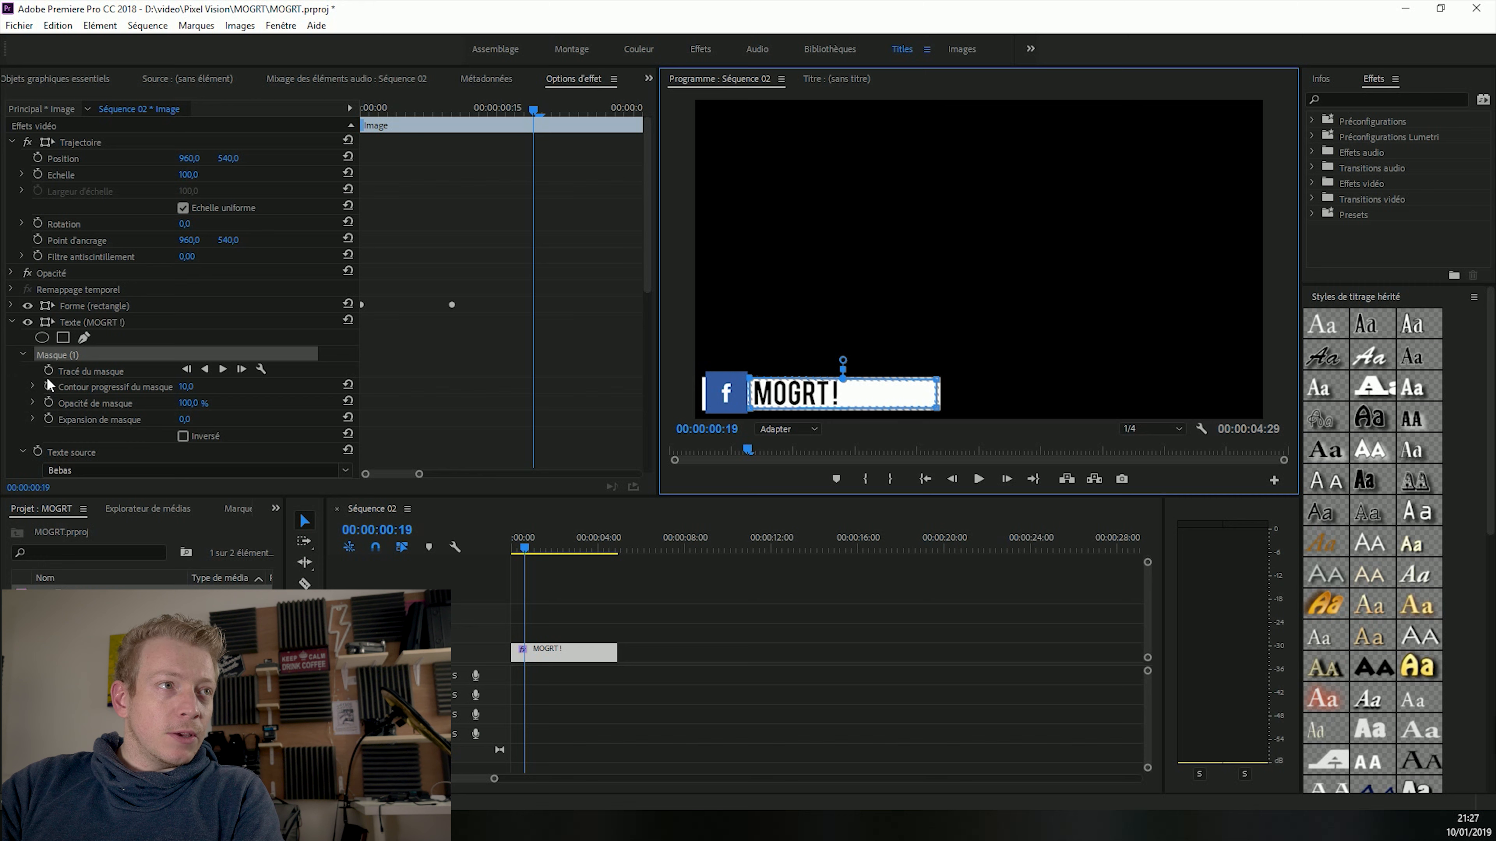
- Add a Position keyframe to the MOGRT ! text's transformation at 00:00:00:13
left_click_drag(538, 109, 478, 123)
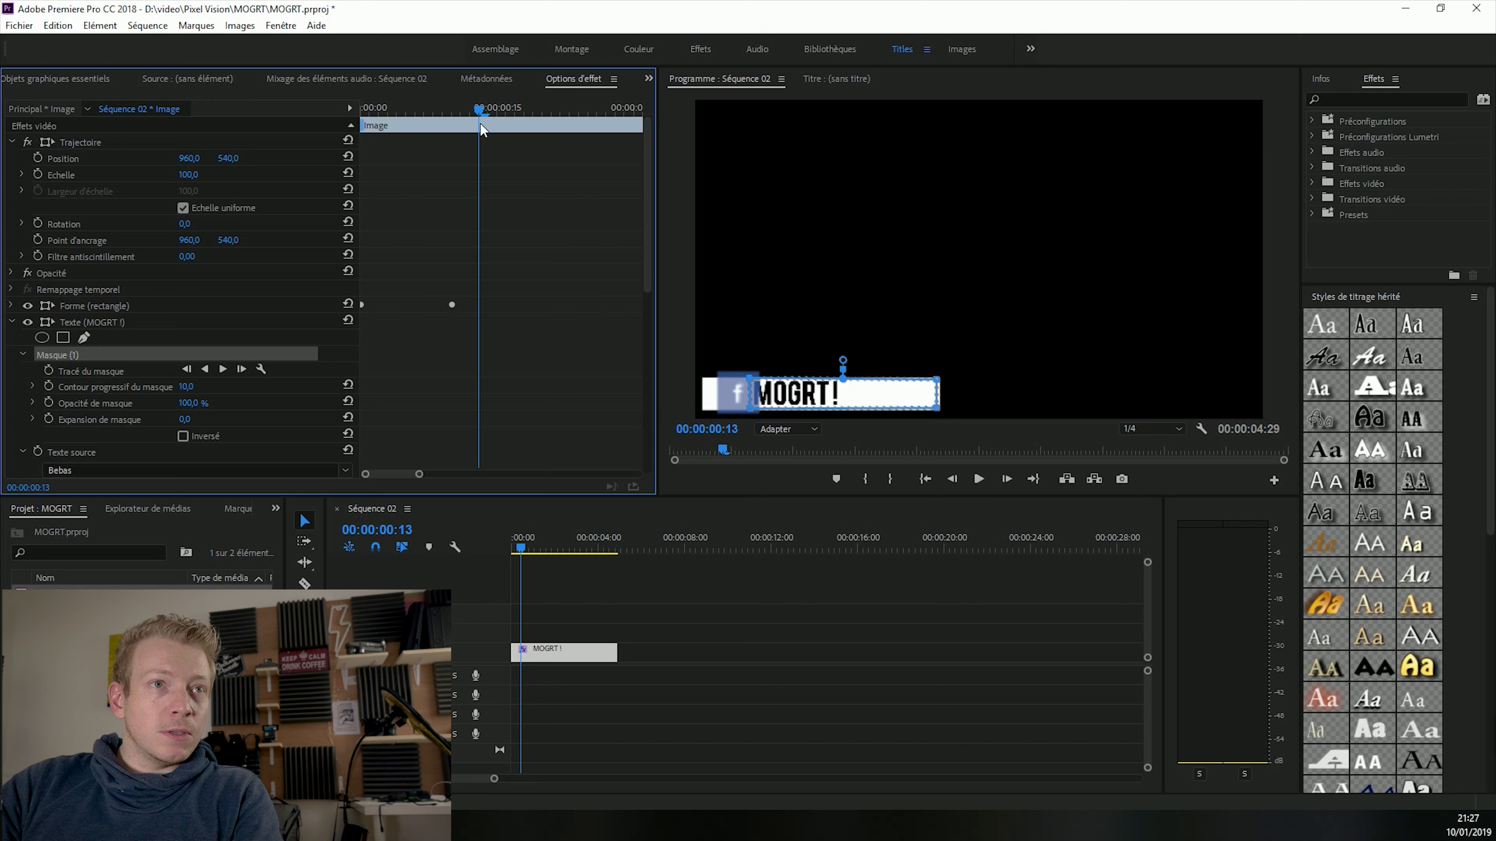
left_click(23, 356)
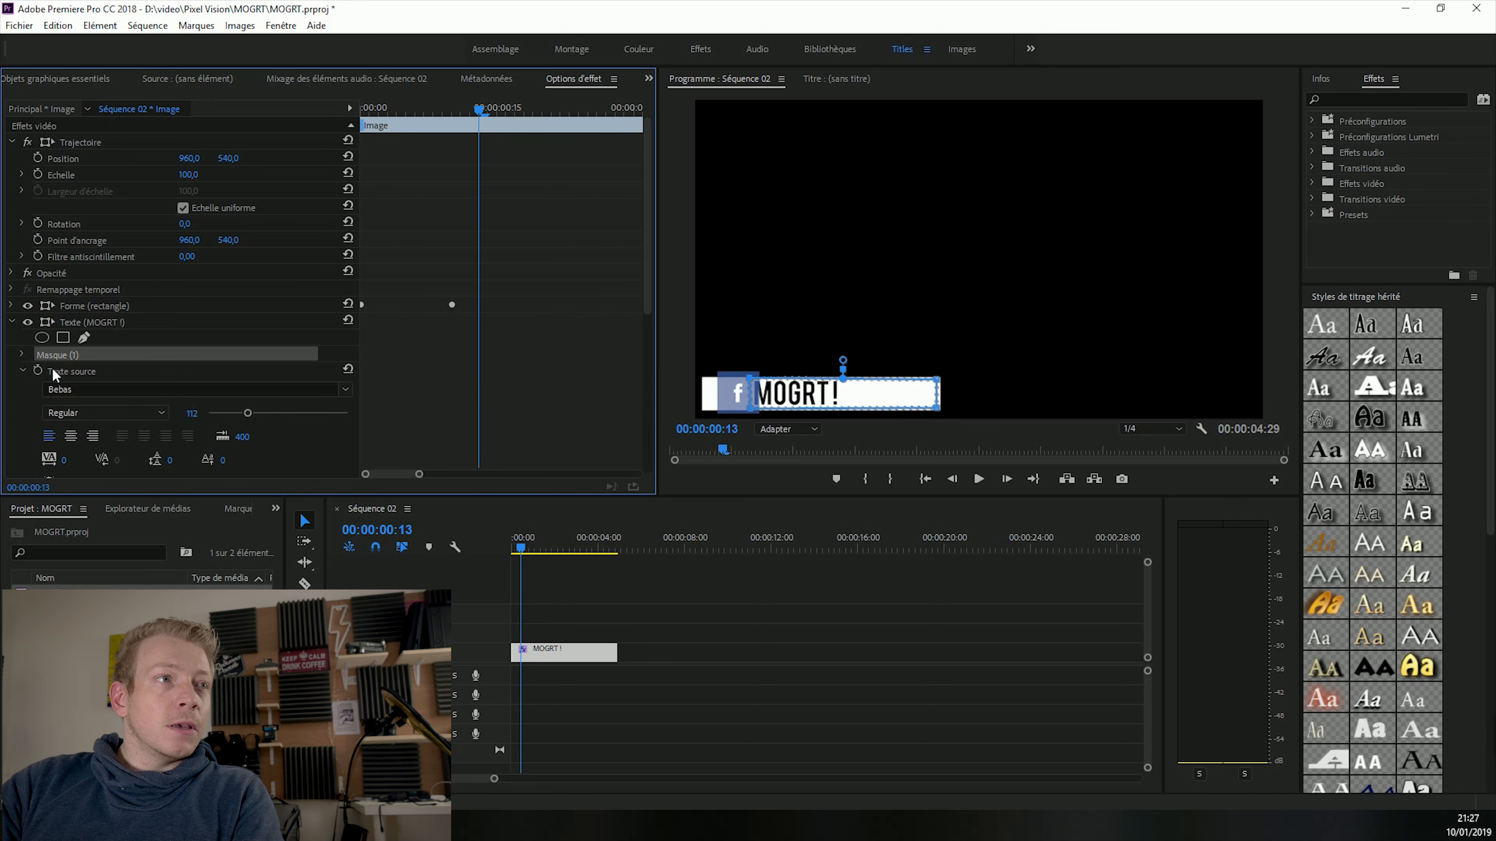
scroll(23, 355, "down", 3)
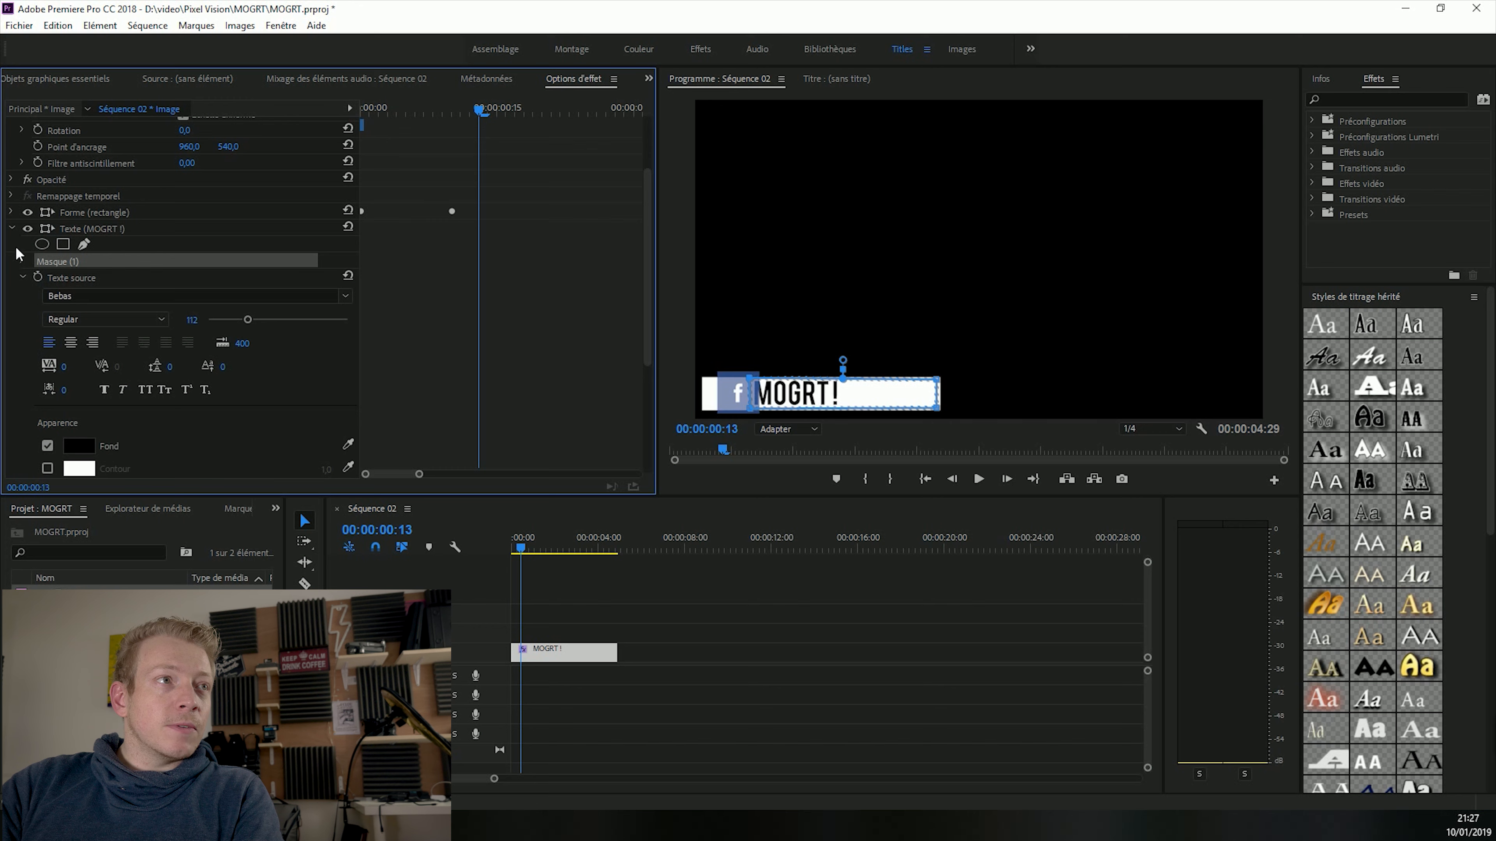
scroll(23, 264, "down", 6)
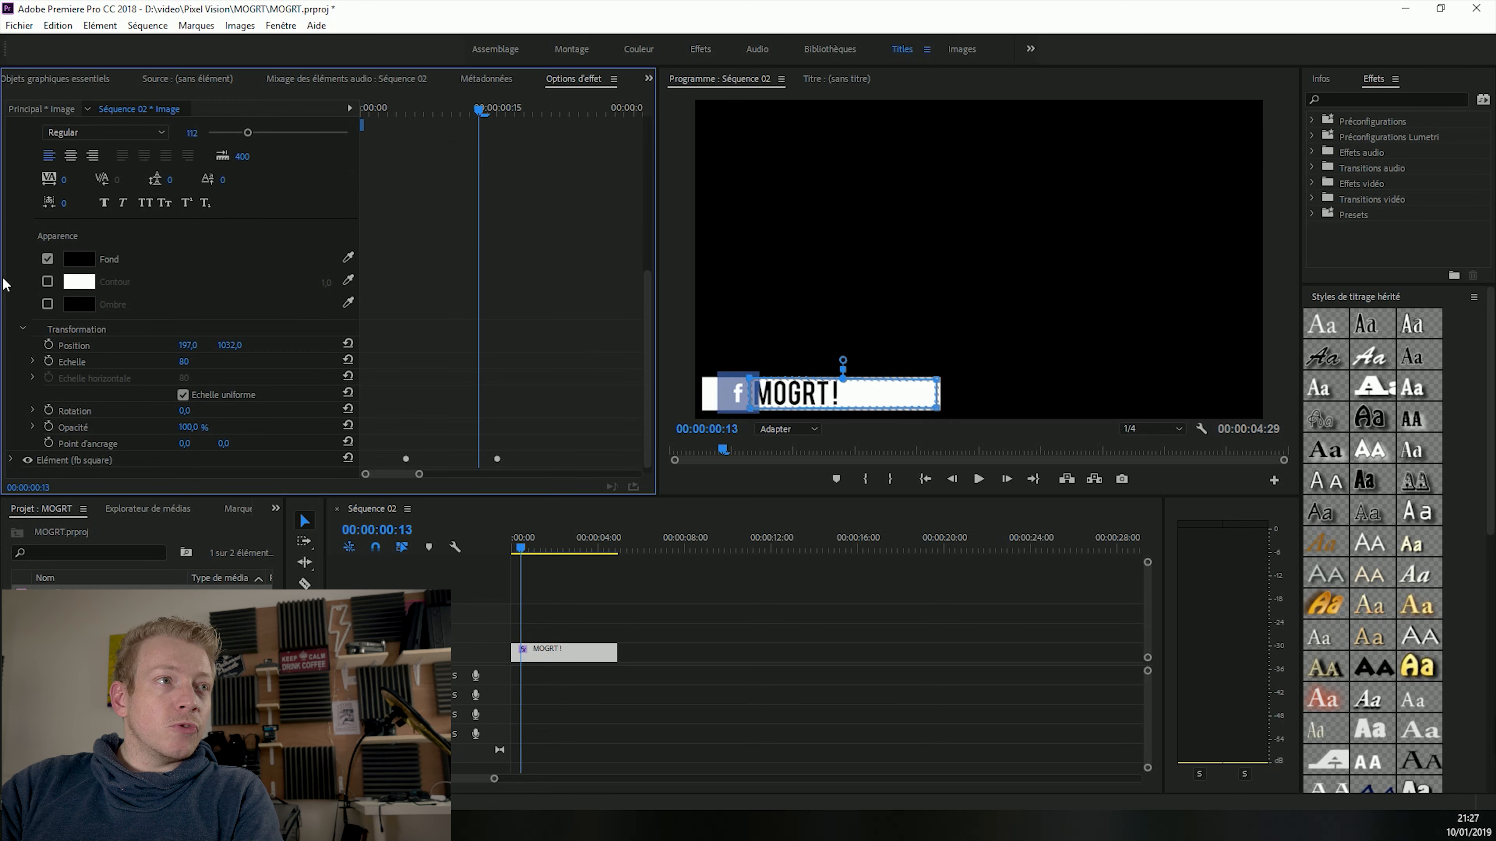
left_click(48, 345)
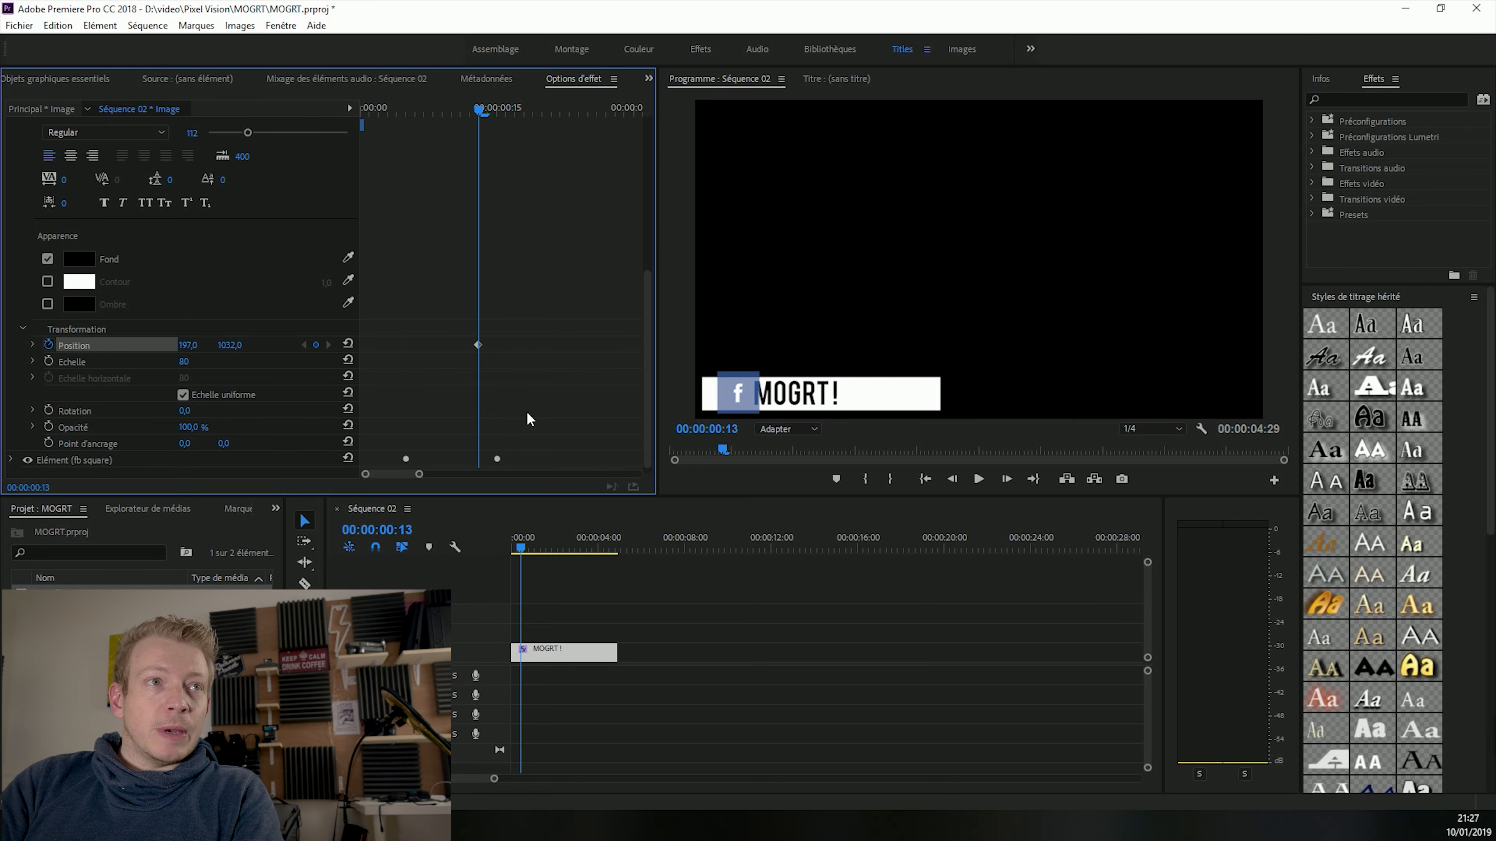
- Add a second text Position keyframe at 00:00:00:23, and set the first one's vertical position to 1138,0, below the white bar
key("Right")
key("Right")
key("Right")
key("Right")
key("Right")
key("Right")
key("Right")
key("Right")
key("Right")
key("Right")
left_click(315, 345)
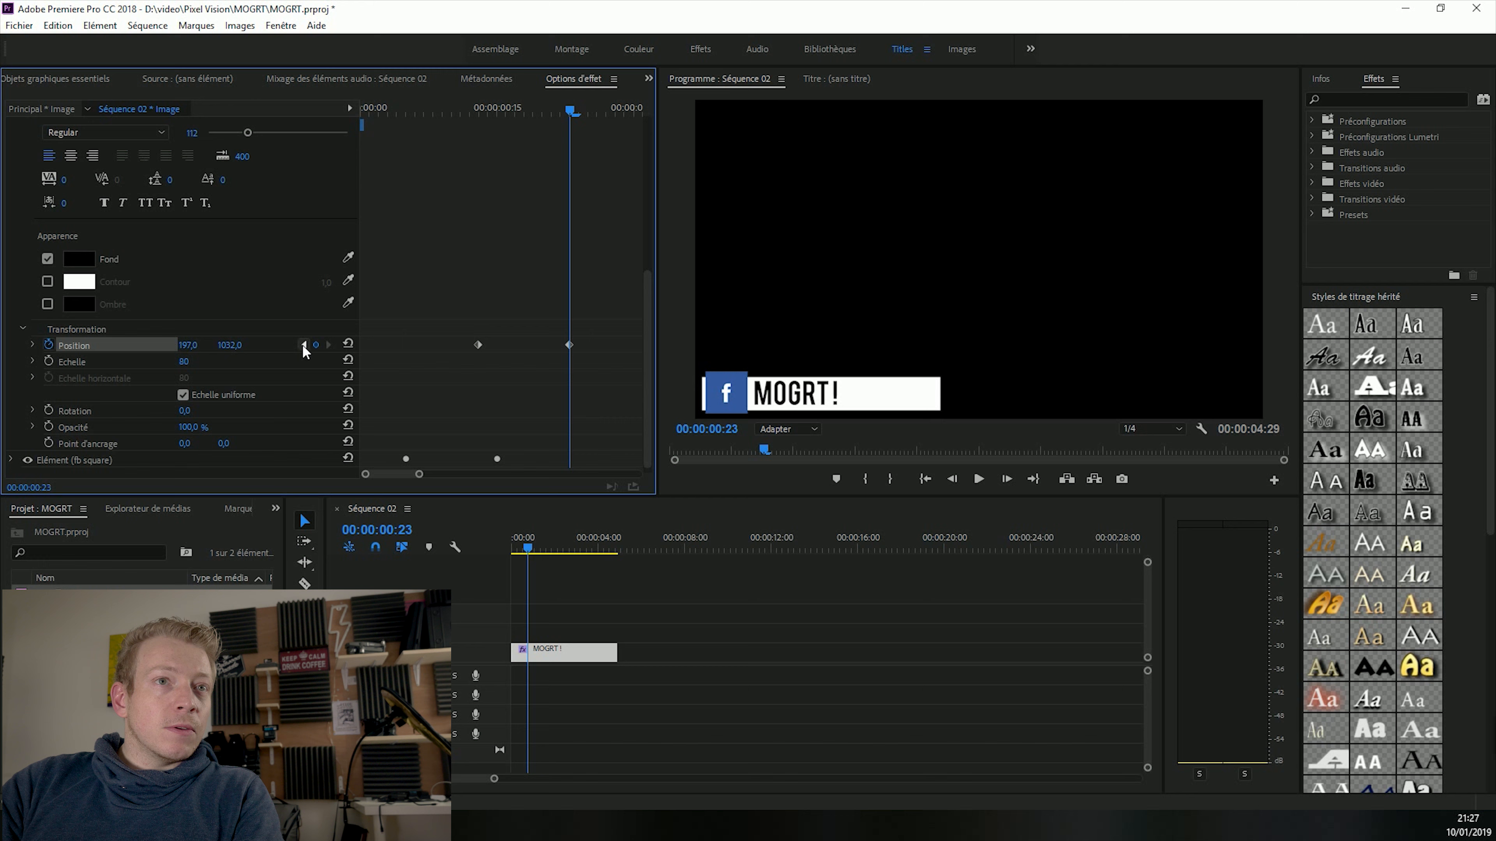
left_click(304, 344)
left_click_drag(243, 346, 295, 346)
- Play the title from the start to check the masked text rising into the white bar
left_click(521, 550)
key("space")
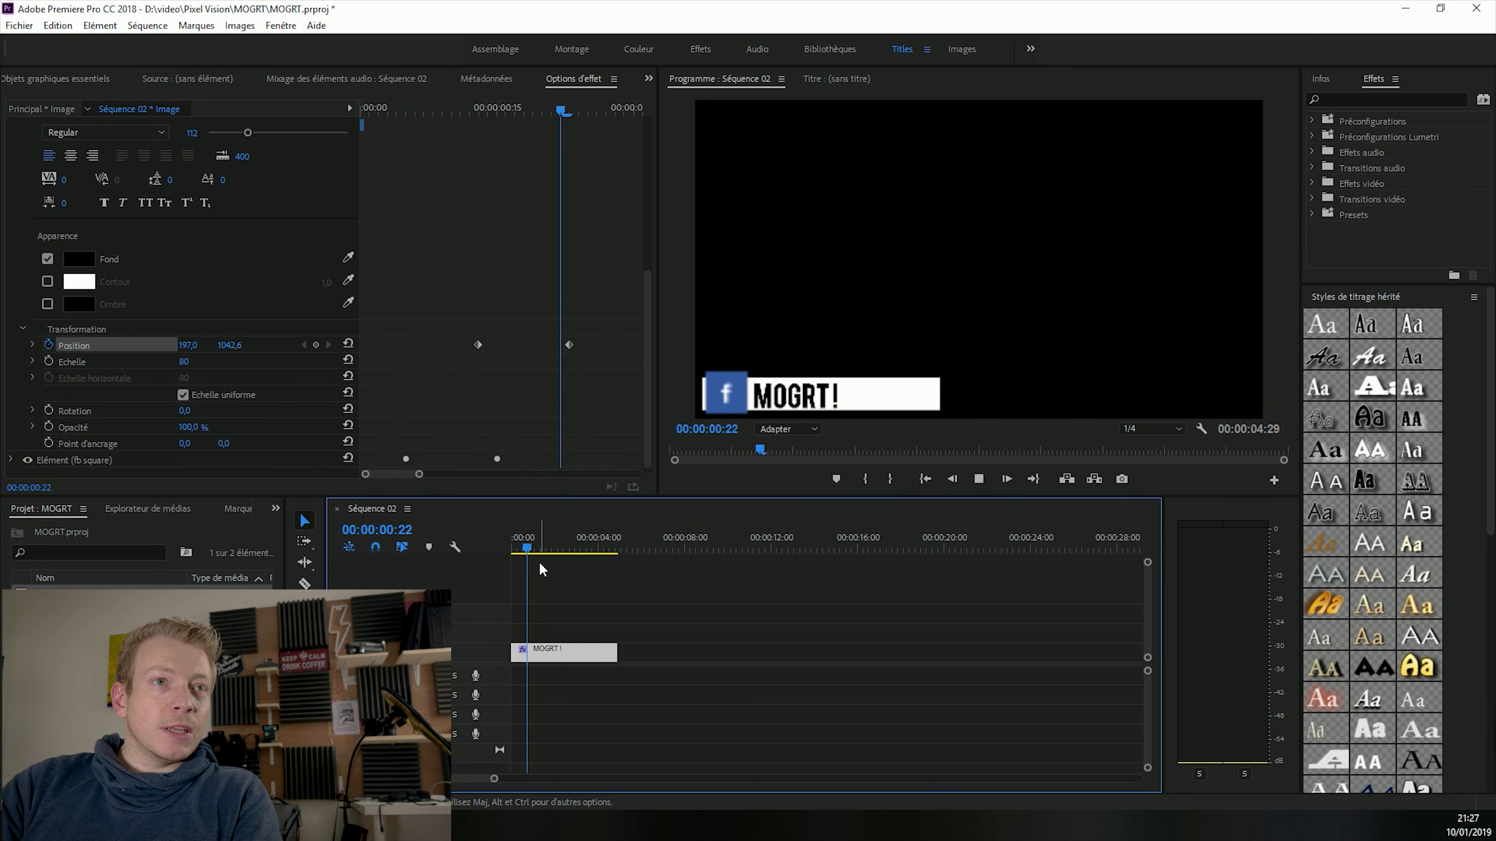
left_click(517, 551)
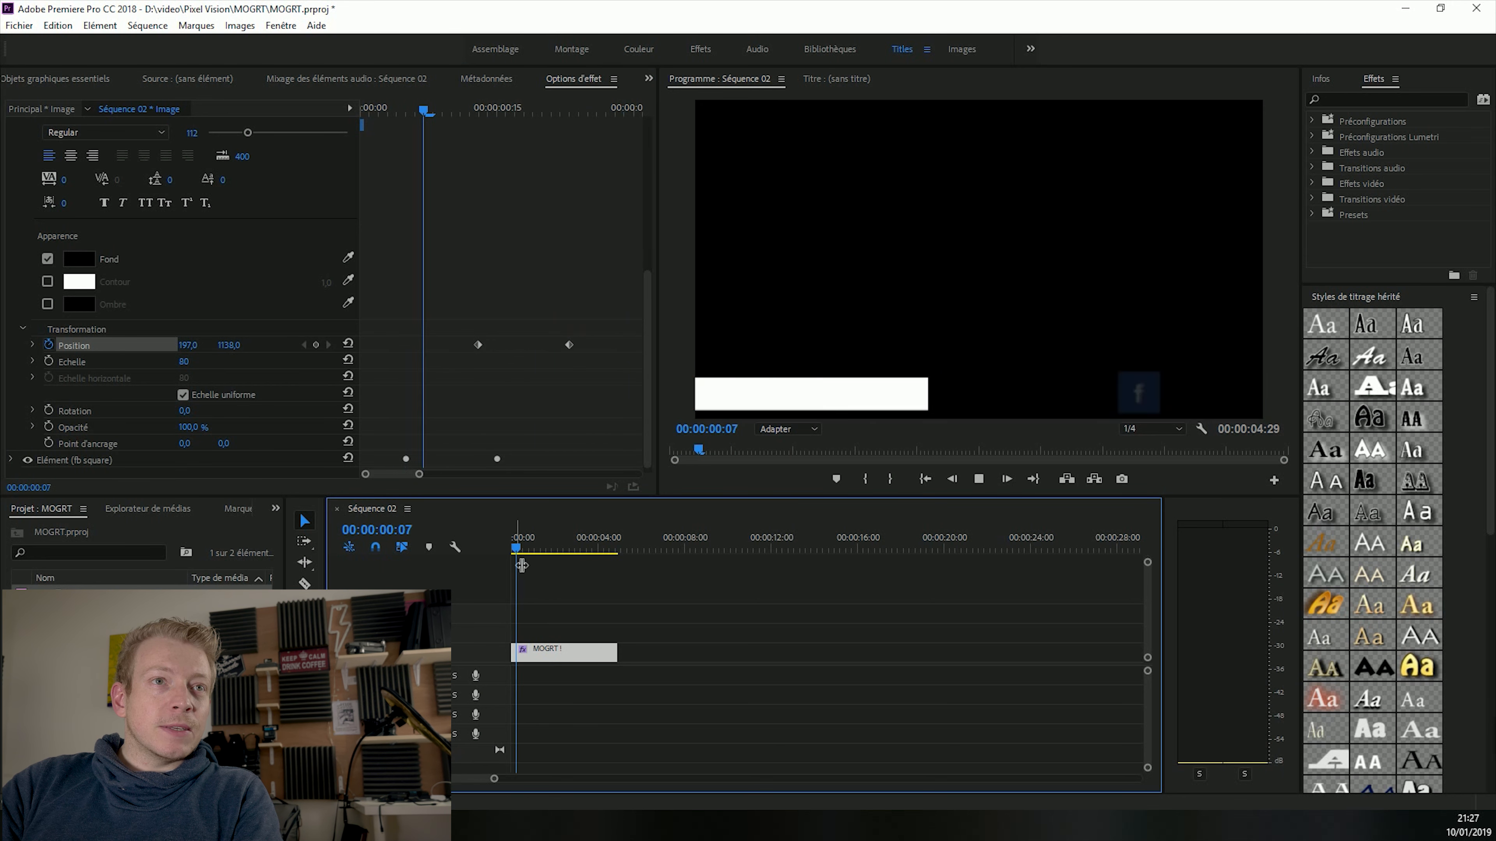
key("space")
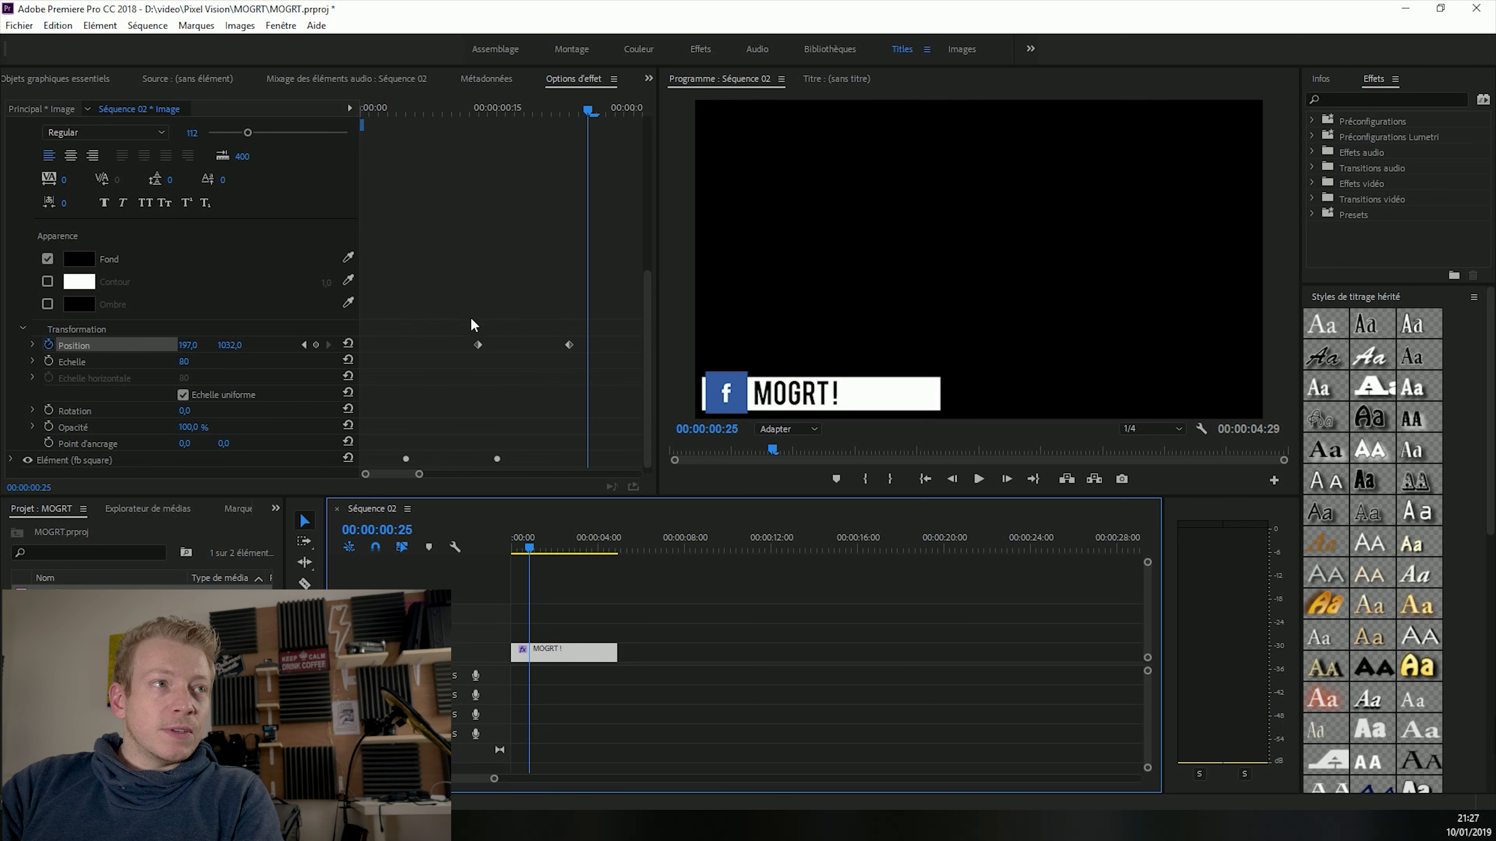
- Ease both of the MOGRT ! text's Position keyframes and expand the Position property to show its speed curve
left_click_drag(458, 334, 583, 371)
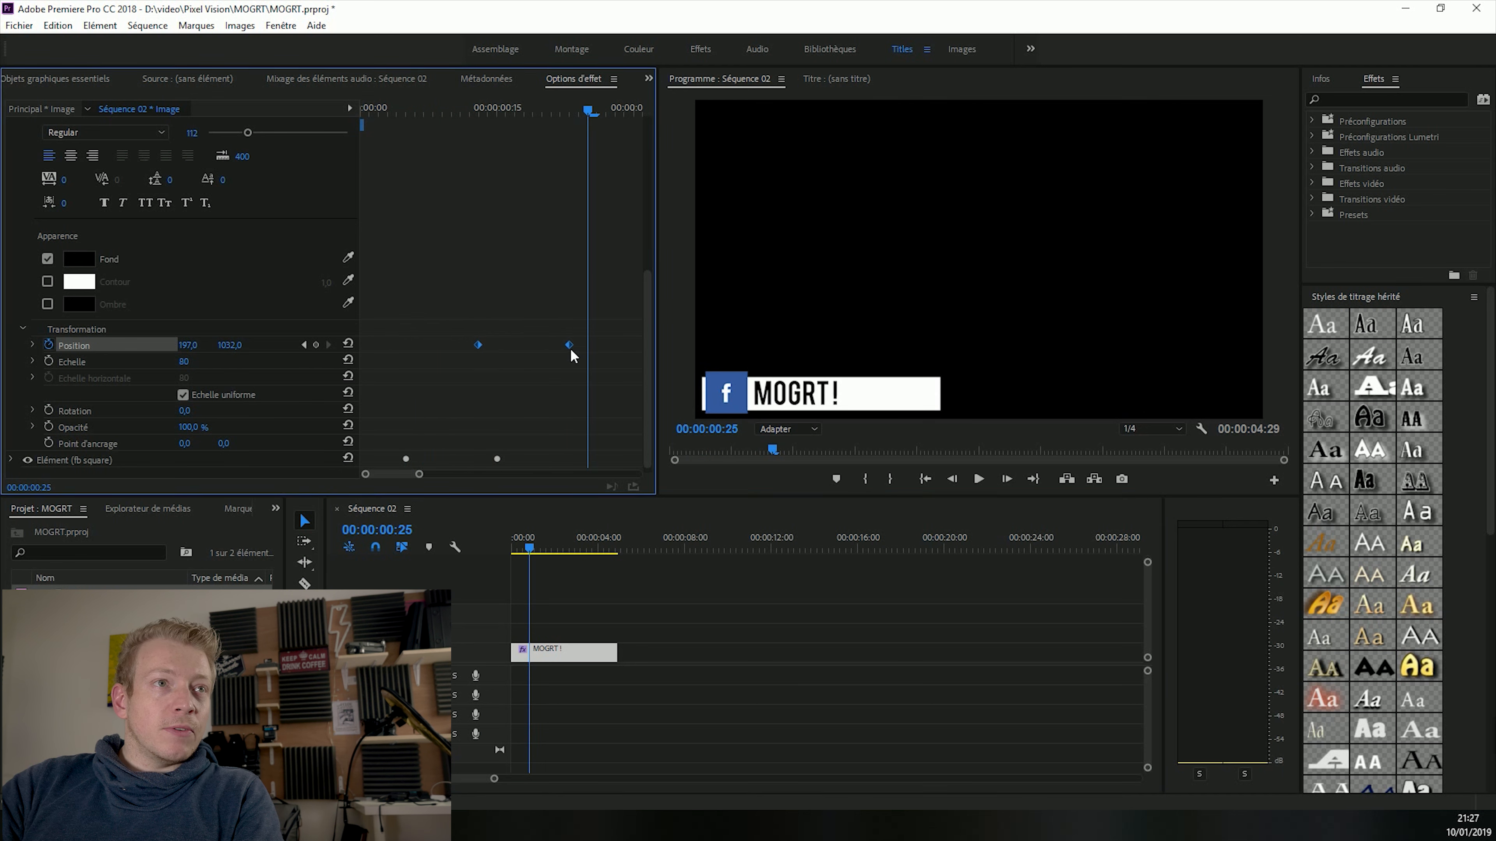
right_click(571, 348)
mouse_move(634, 467)
left_click(773, 488)
left_click(32, 345)
- Play the title from near the start to check the eased movement of the text
left_click(516, 552)
key("space")
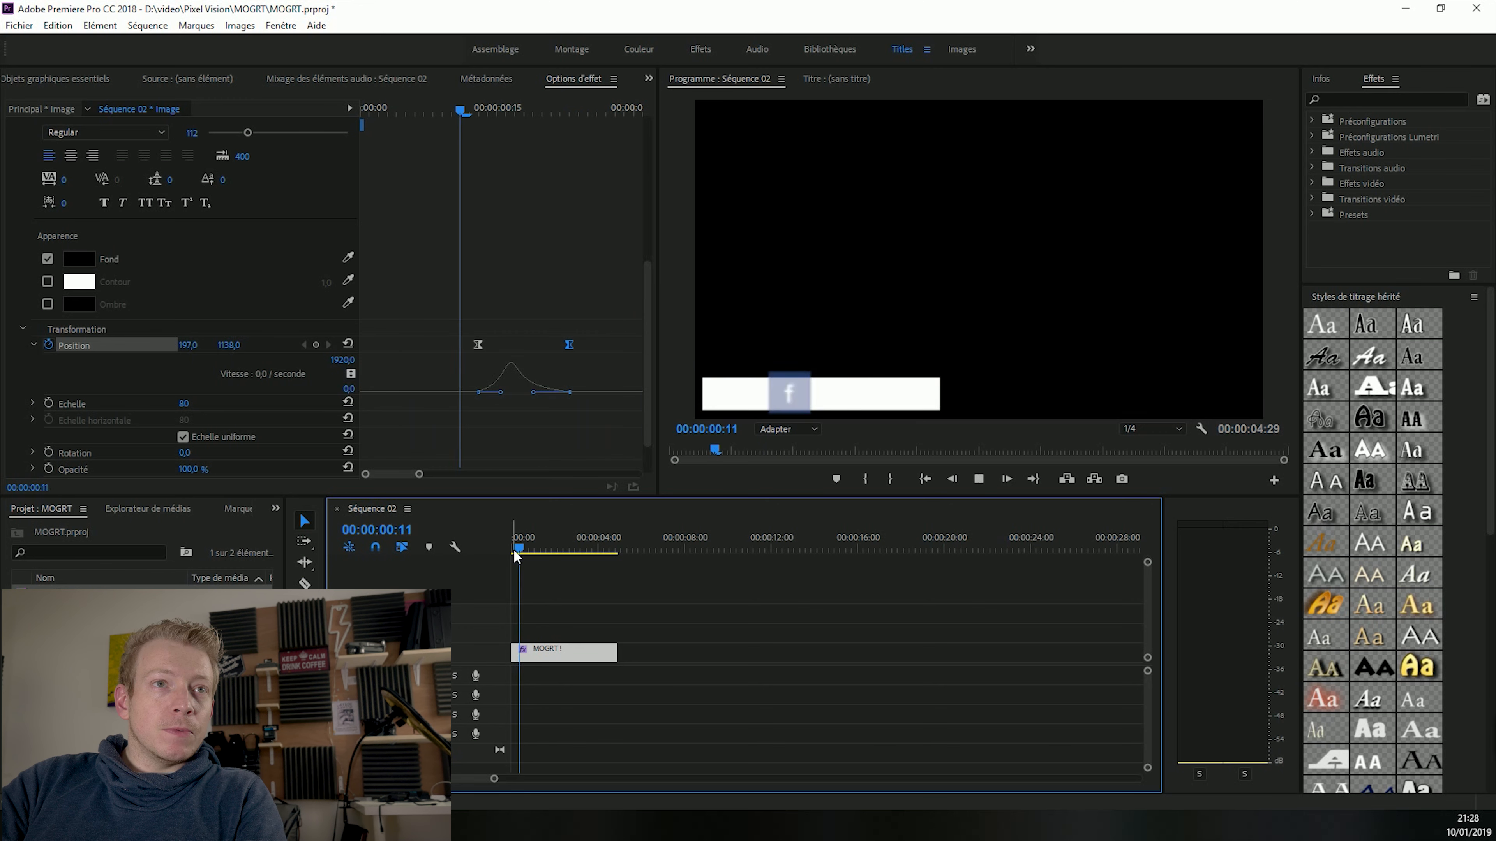
key("space")
key("space")
key("space")
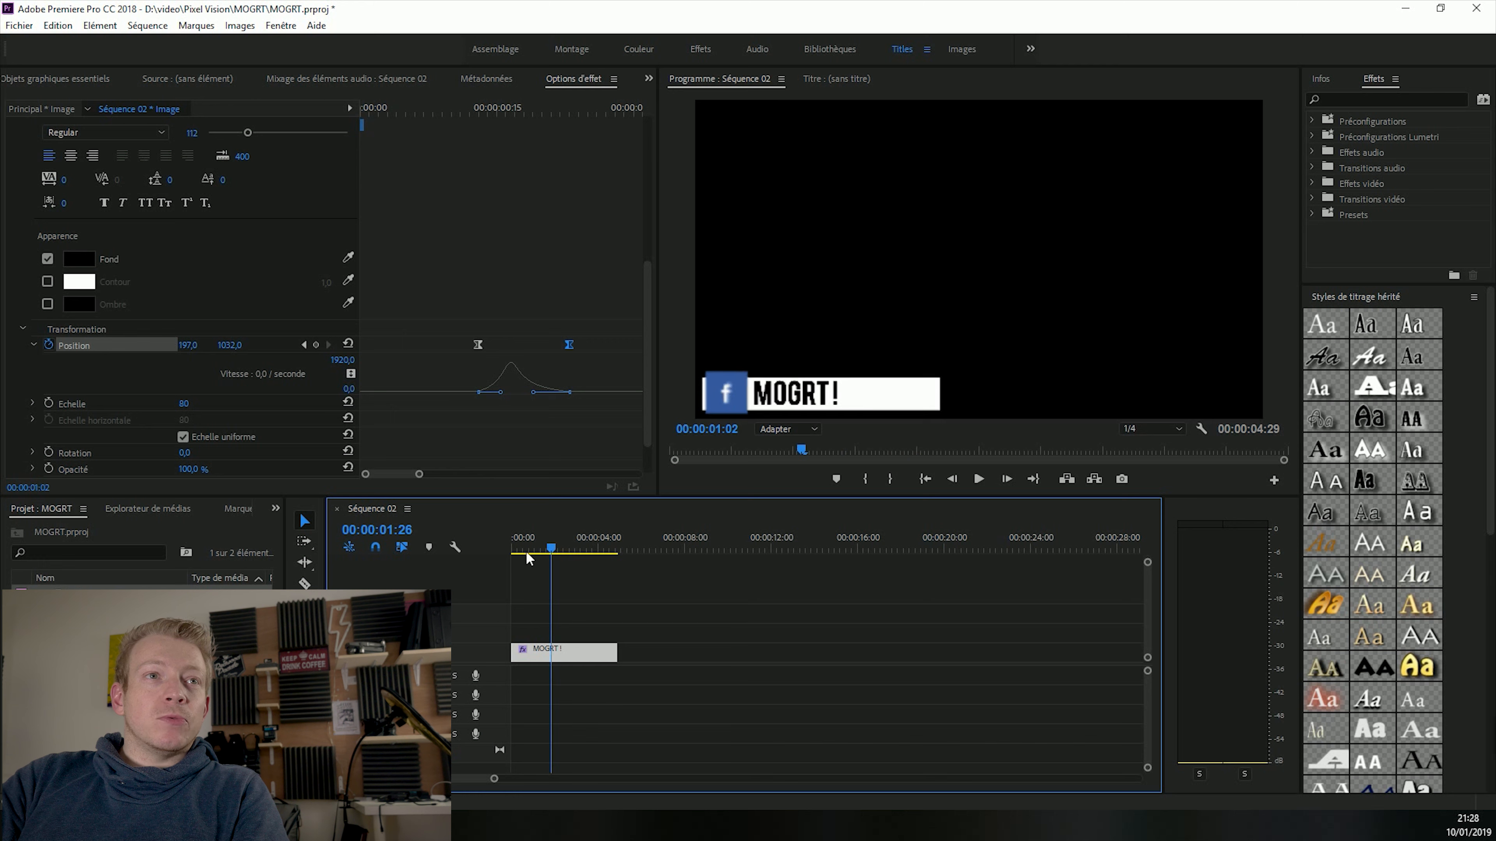
- Set the sequence preview's playback resolution to Intégrale and replay the title animation from the start
key("Home")
left_click(1132, 426)
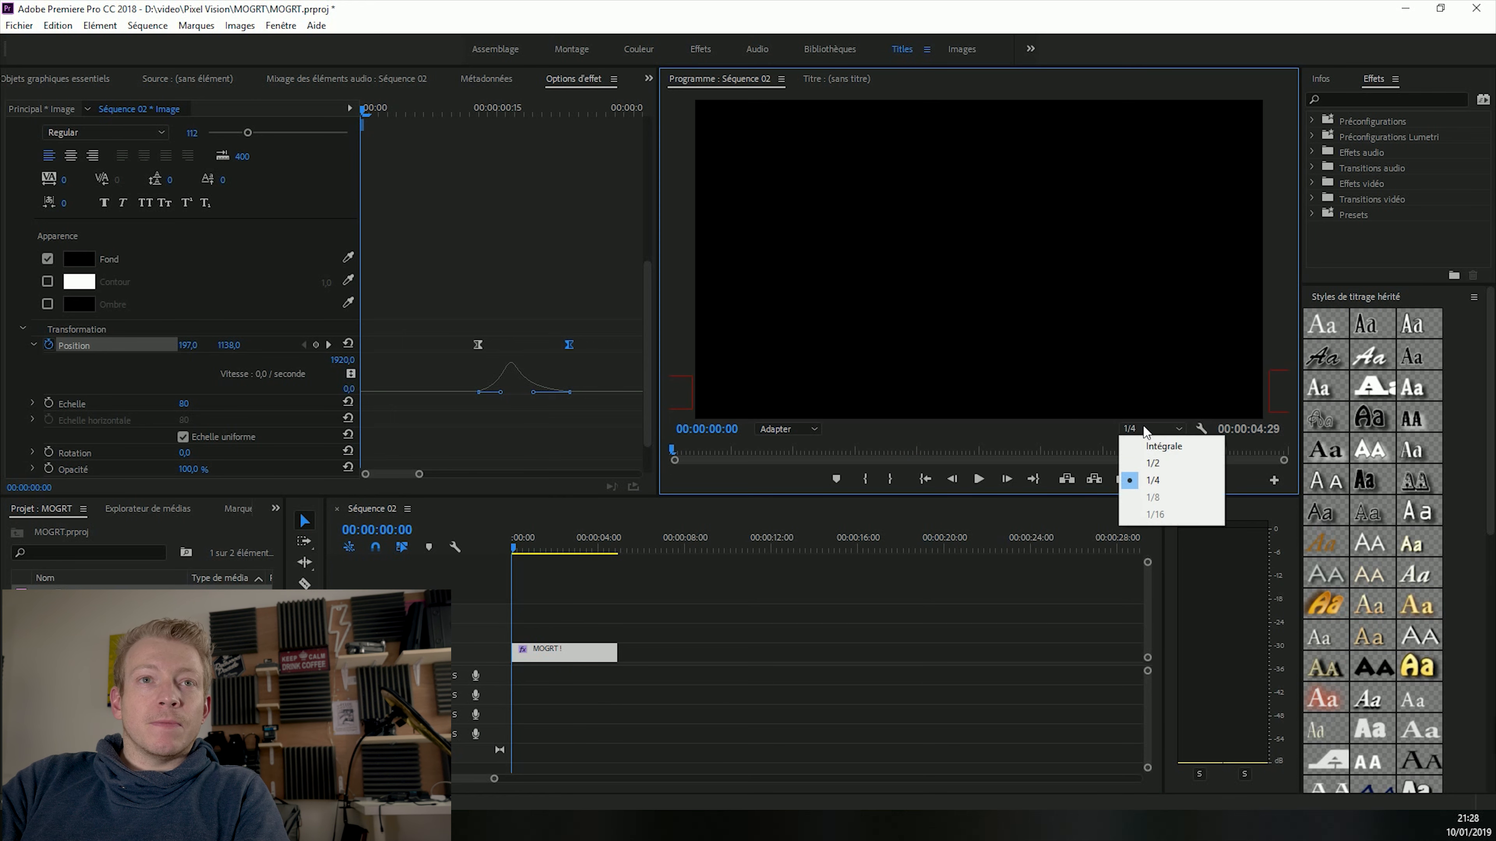
left_click(1155, 447)
key("space")
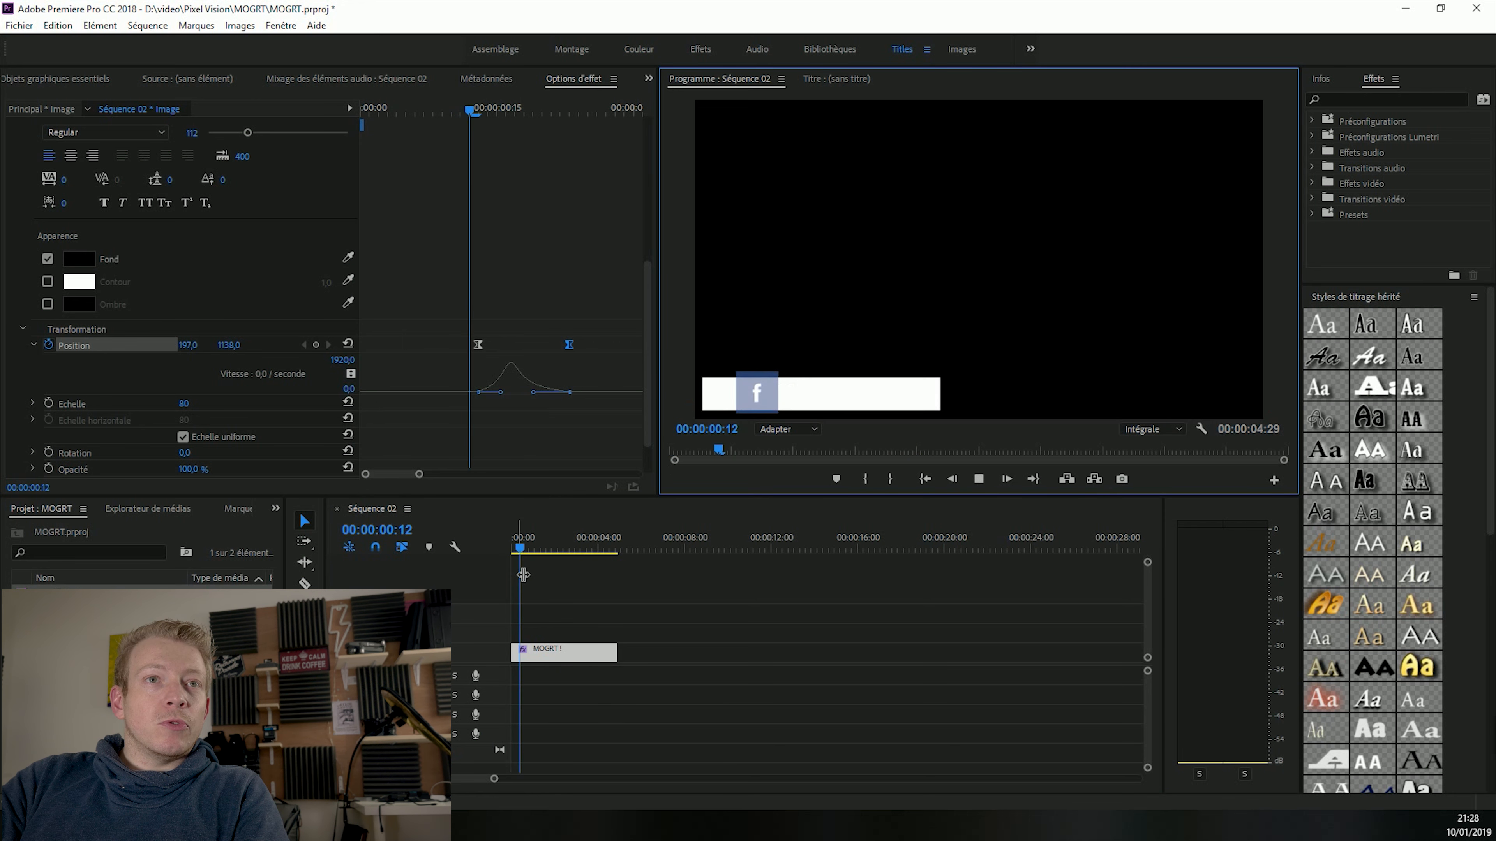
key("space")
left_click_drag(534, 551, 481, 571)
key("space")
key("space")
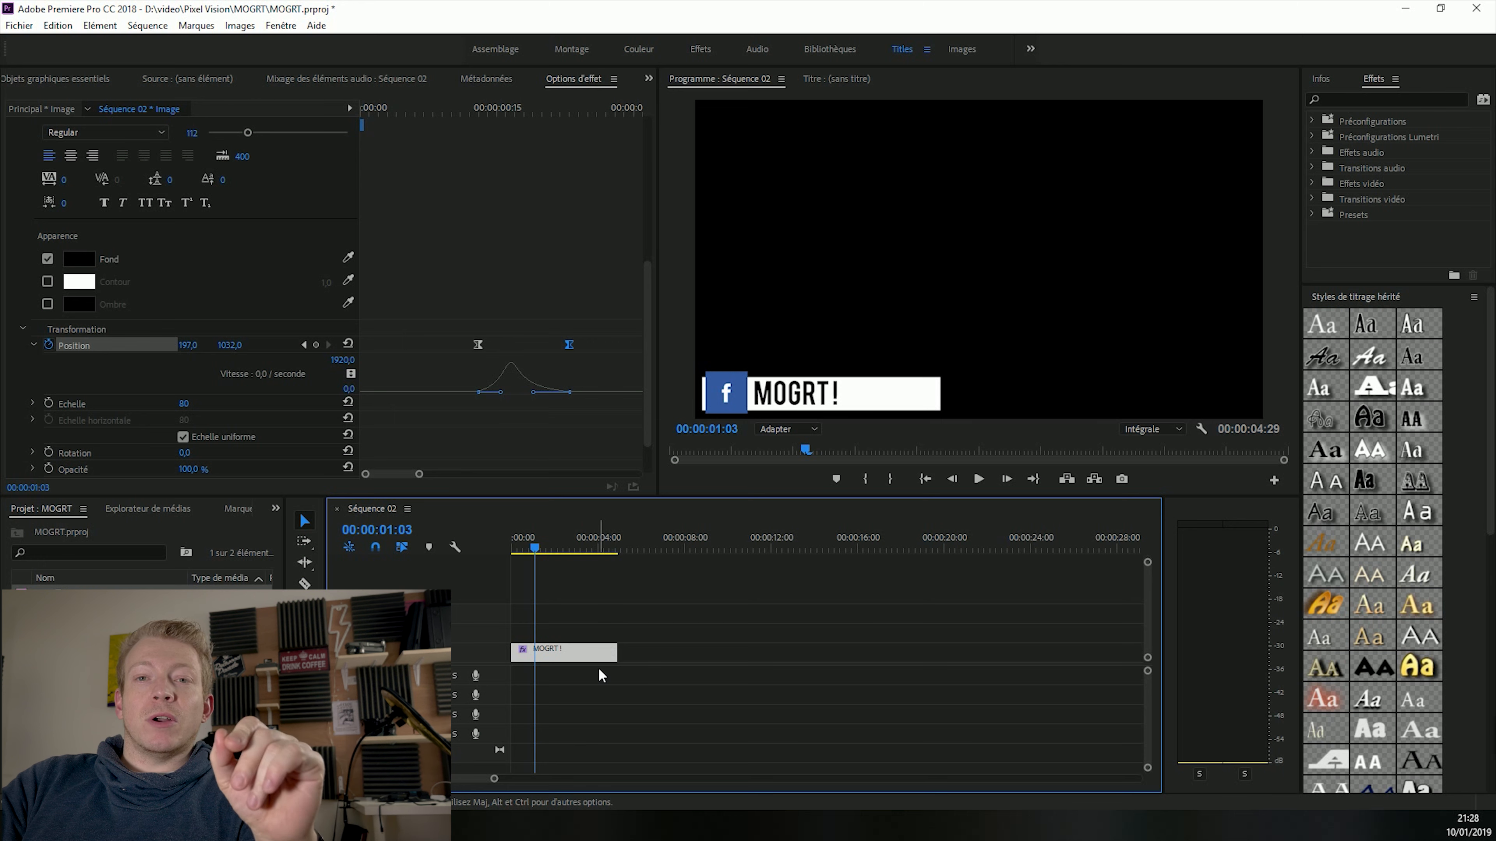
- Start exporting the MOGRT ! title clip as a motion graphics template
key("ctrl+s")
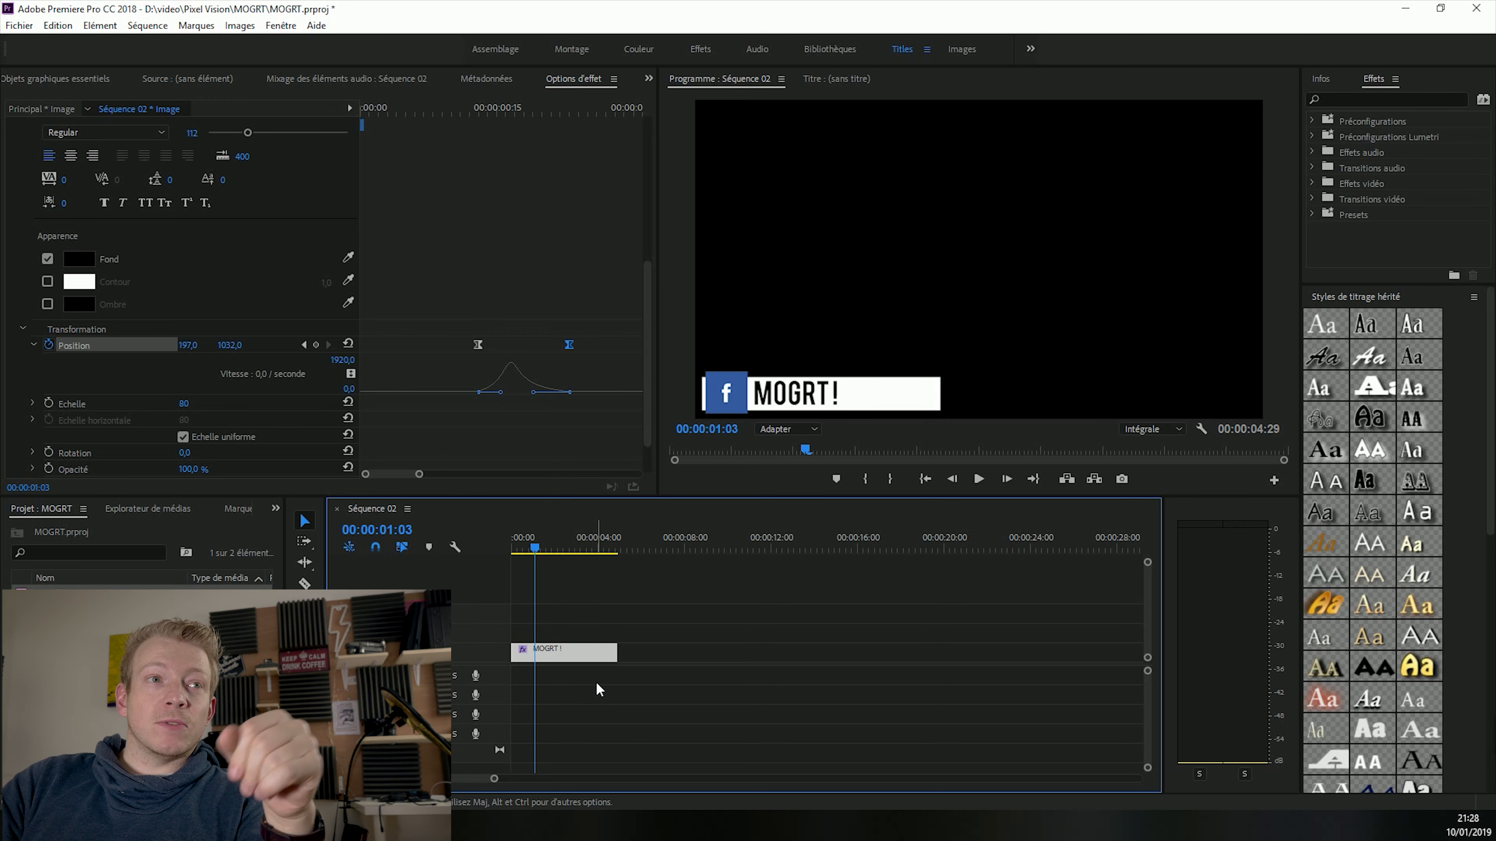
right_click(576, 659)
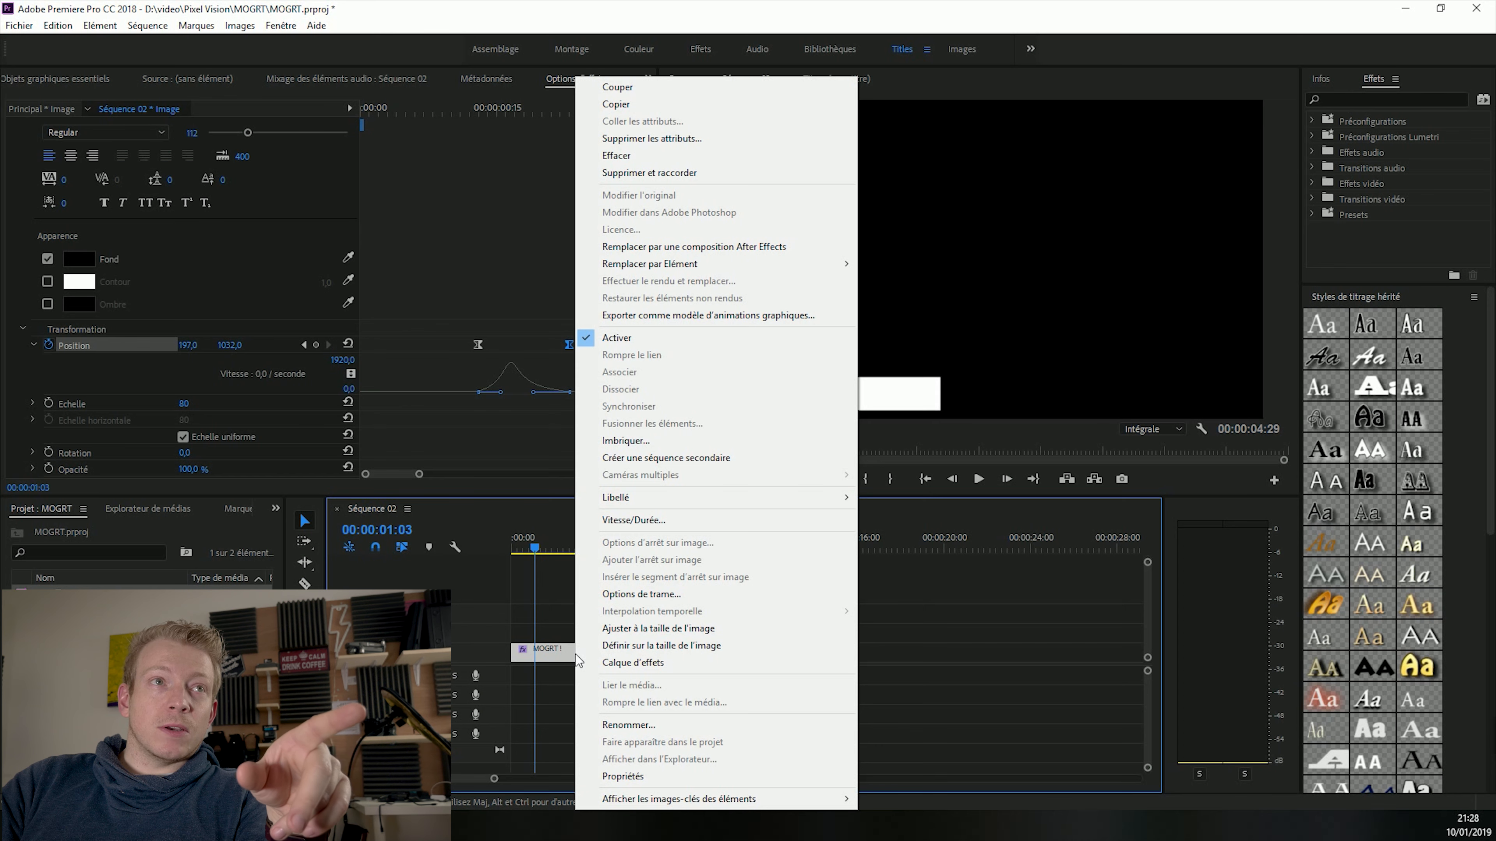
left_click(705, 319)
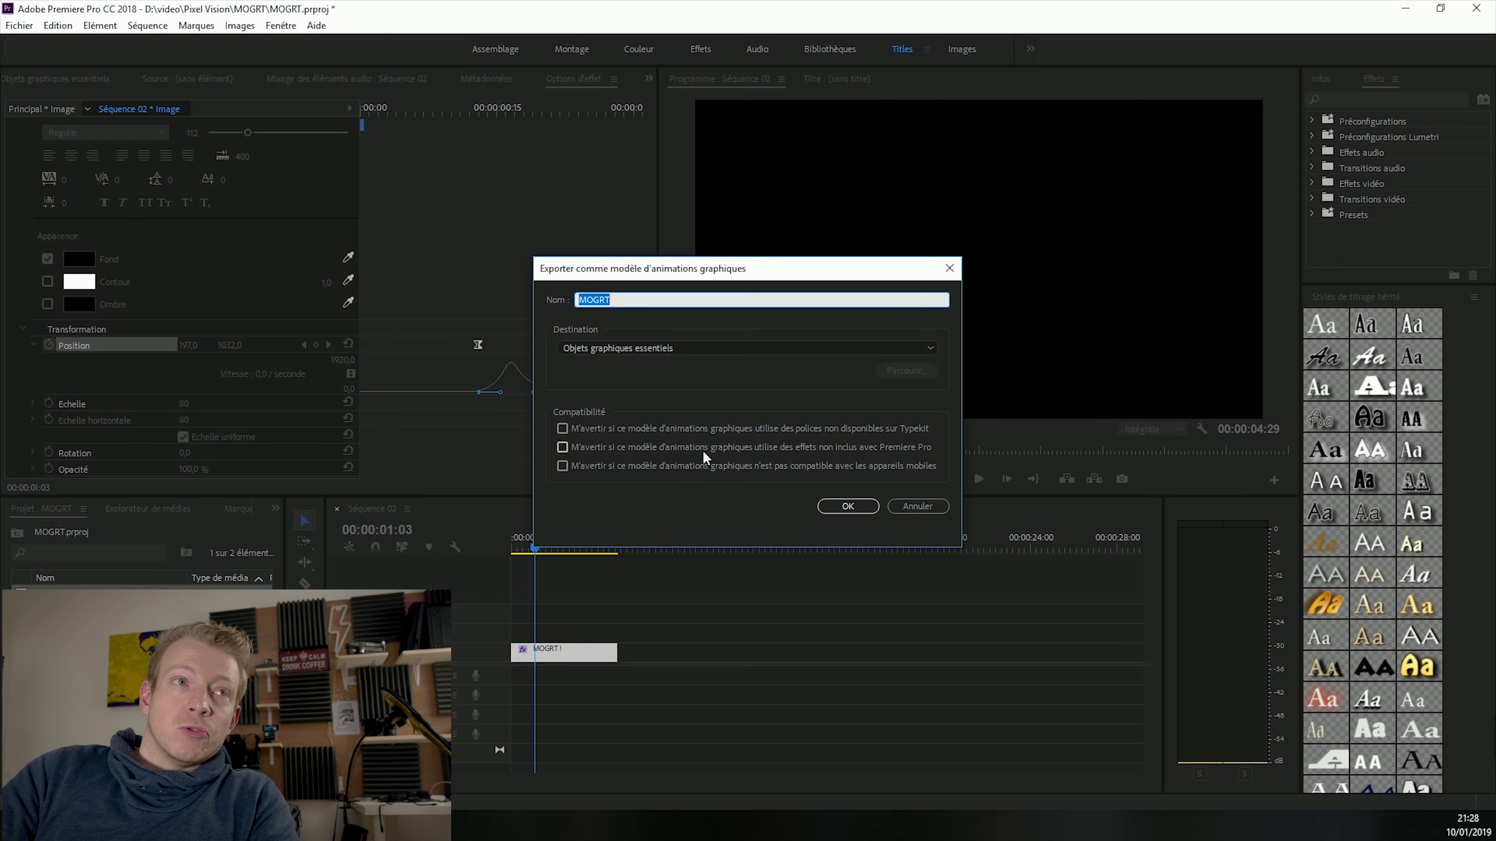
left_click(664, 423)
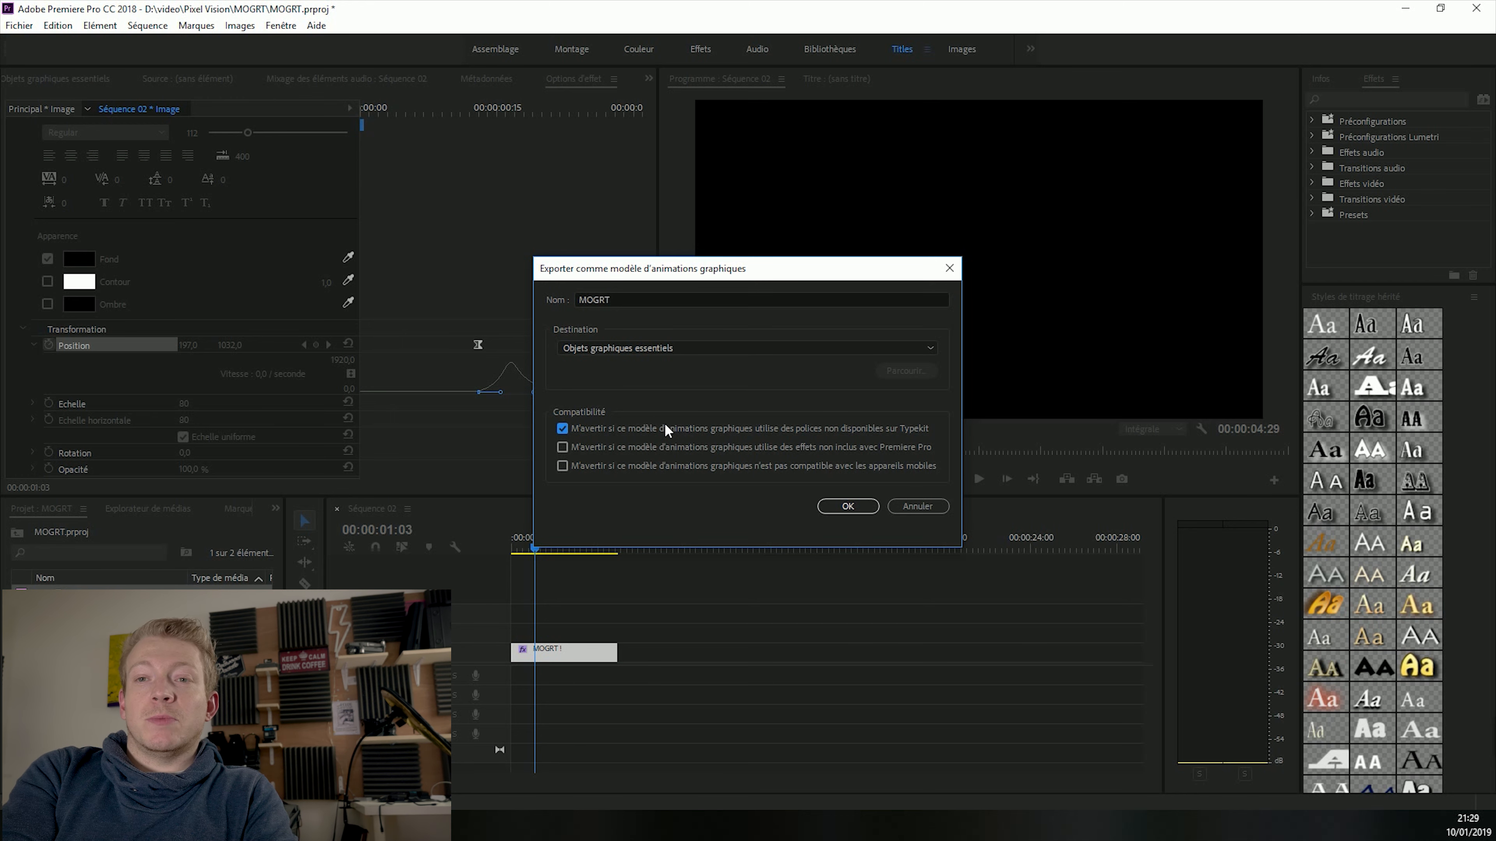
left_click(667, 349)
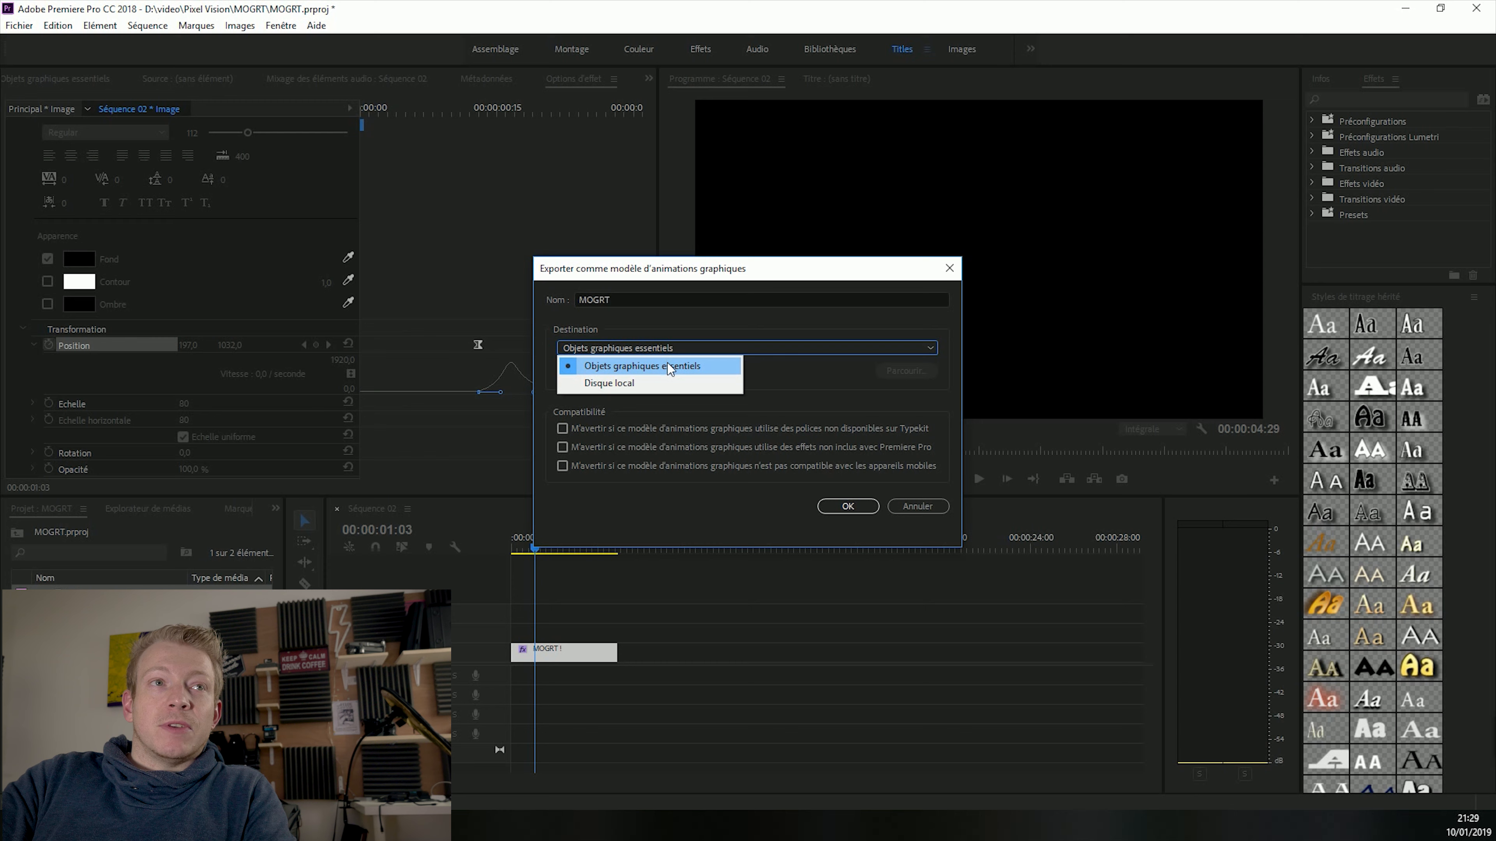
left_click(711, 382)
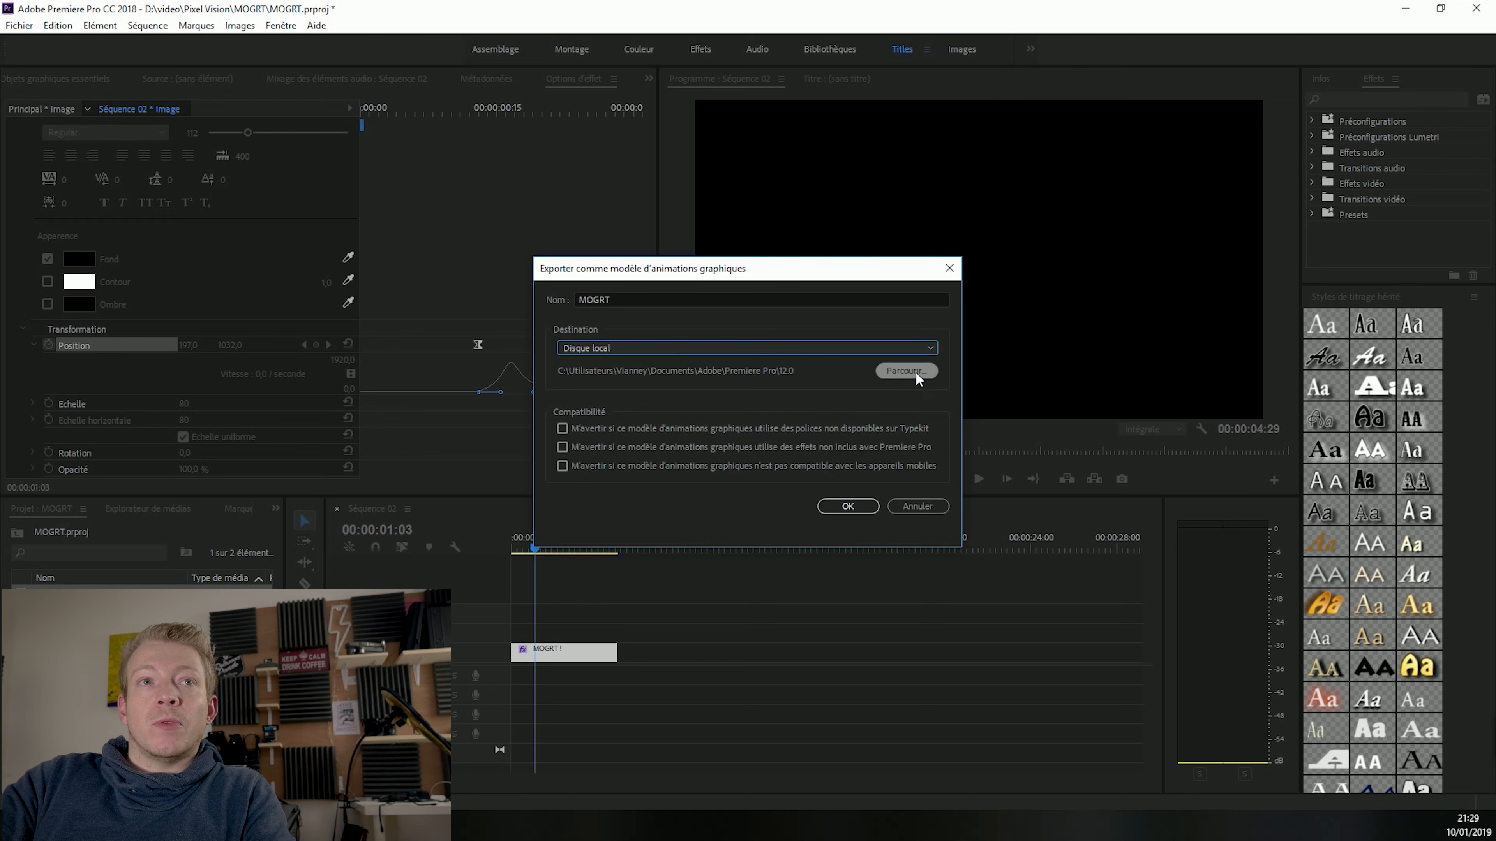
left_click(906, 371)
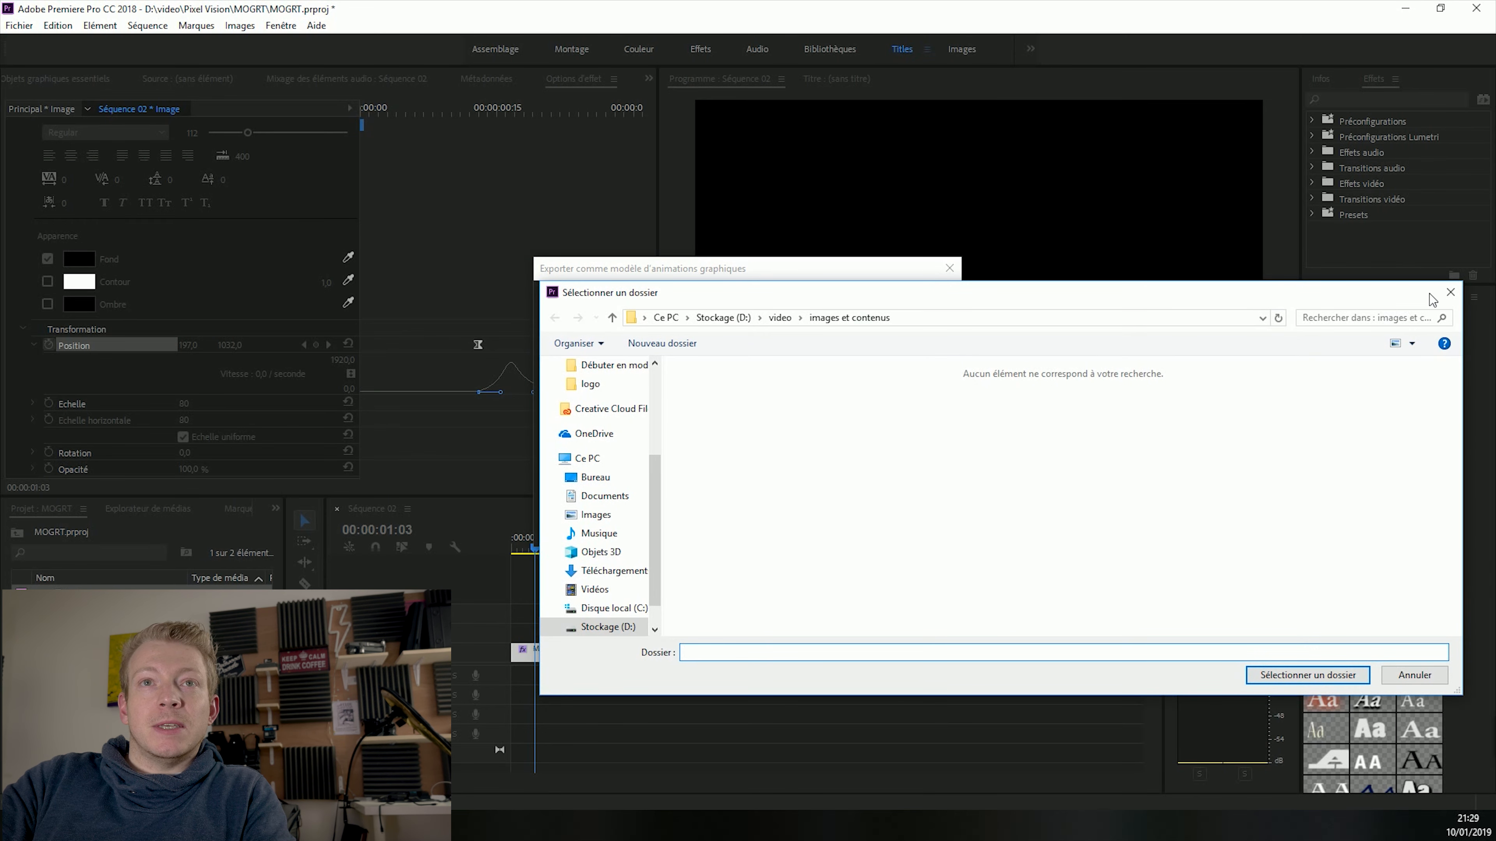
left_click(1451, 292)
- Export the template under the name MOGRT with Objets graphiques essentiels as the destination
left_click(675, 349)
left_click(675, 360)
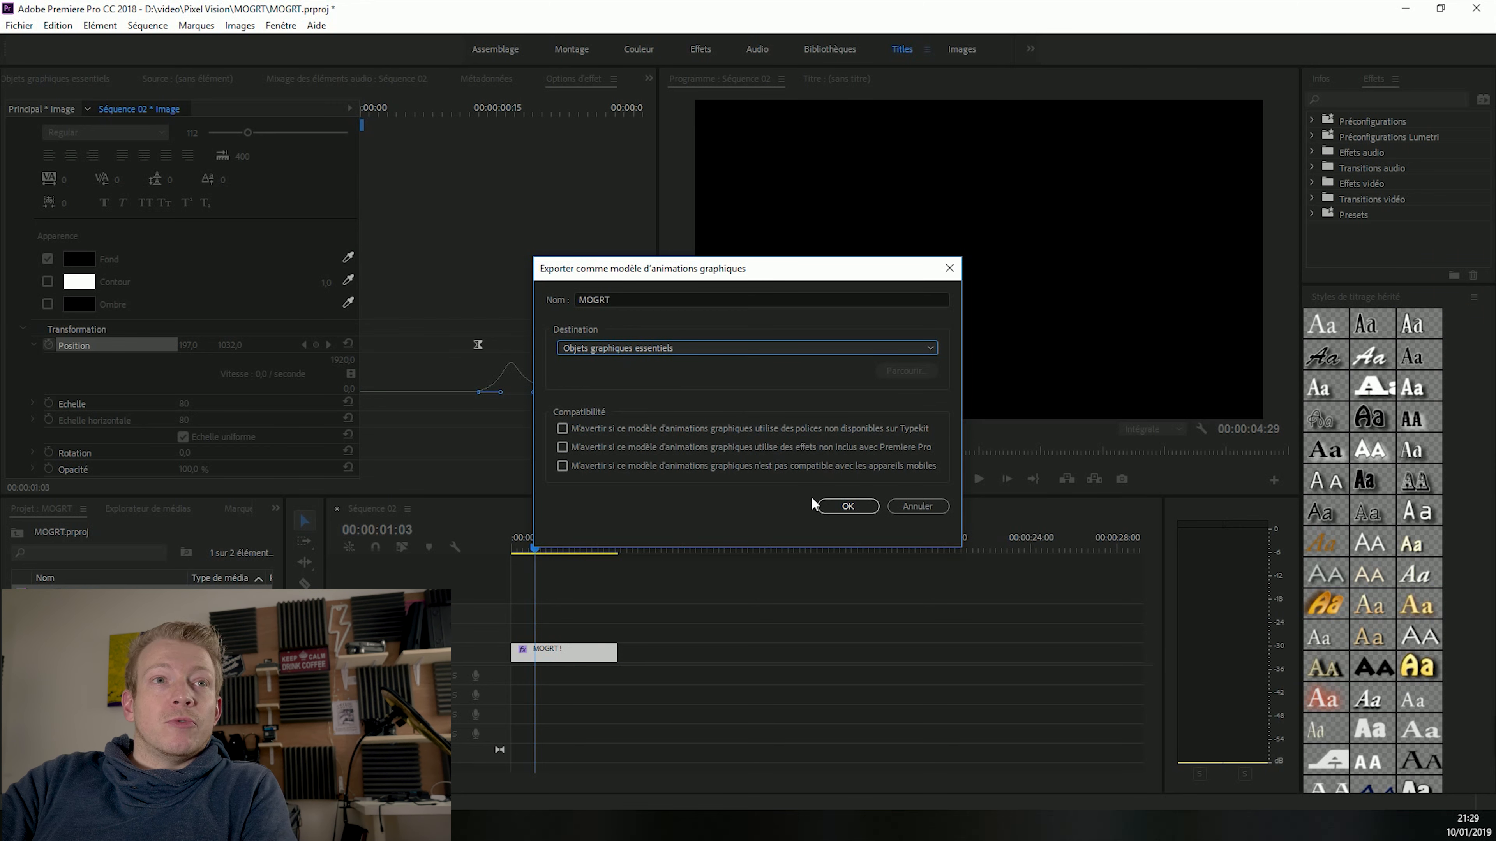
left_click(842, 506)
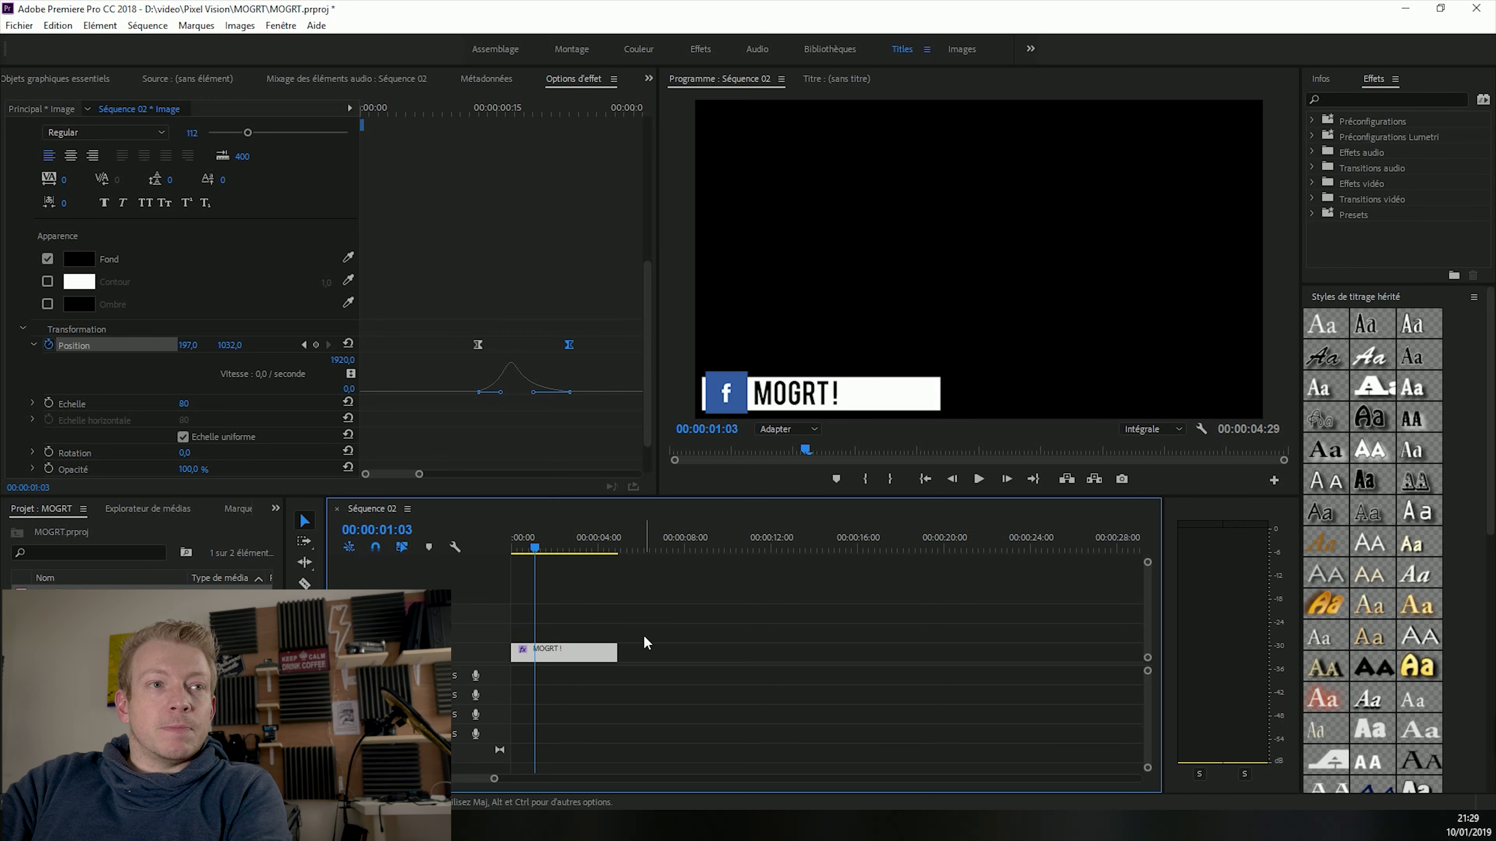
- Delete the original title clip from Séquence 02 and open the Essential Graphics template library
left_click(594, 648)
key("Delete")
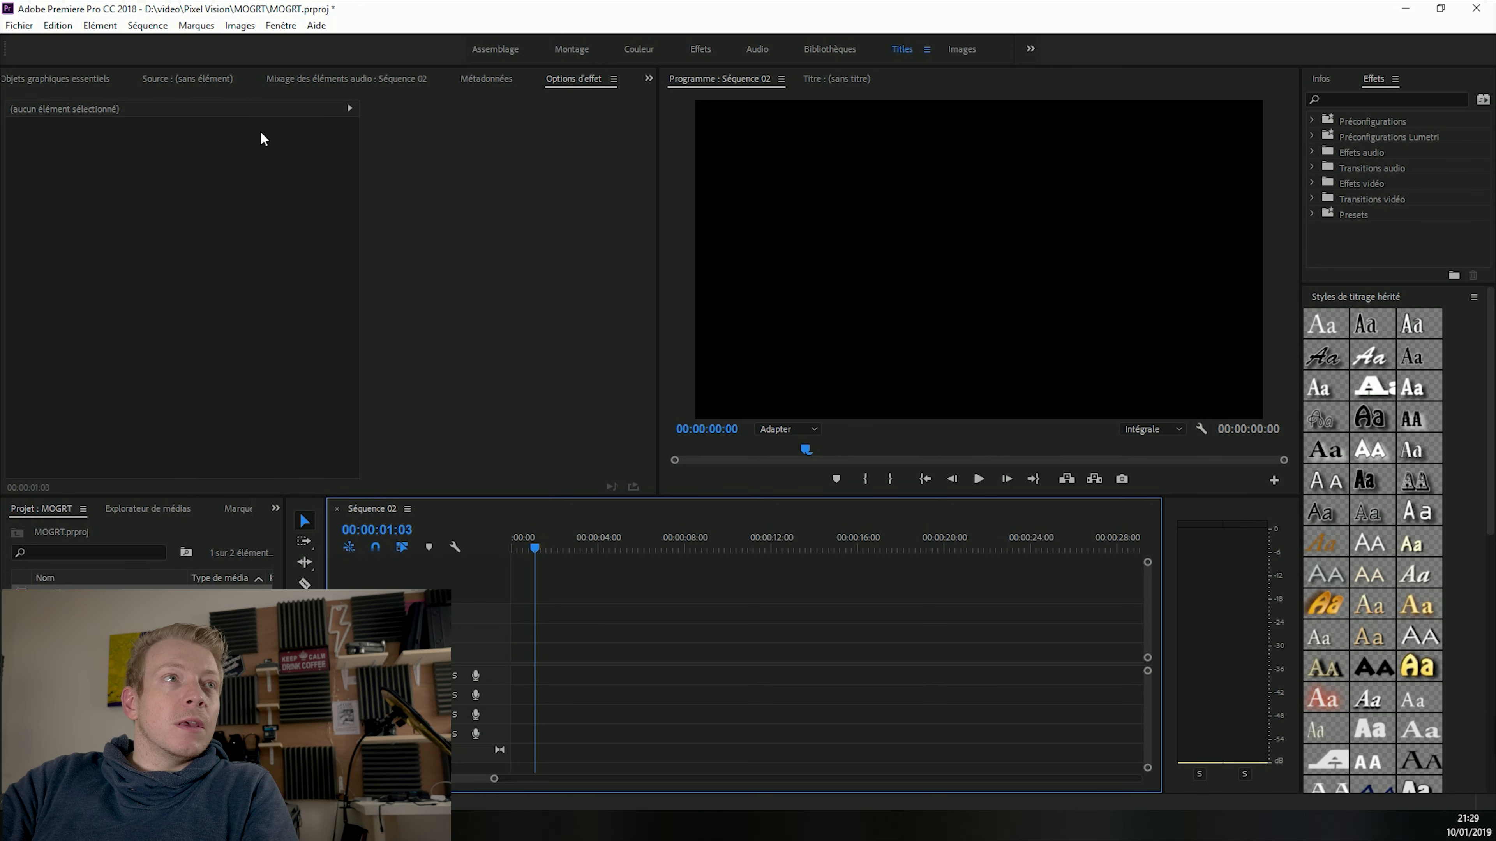
left_click(51, 79)
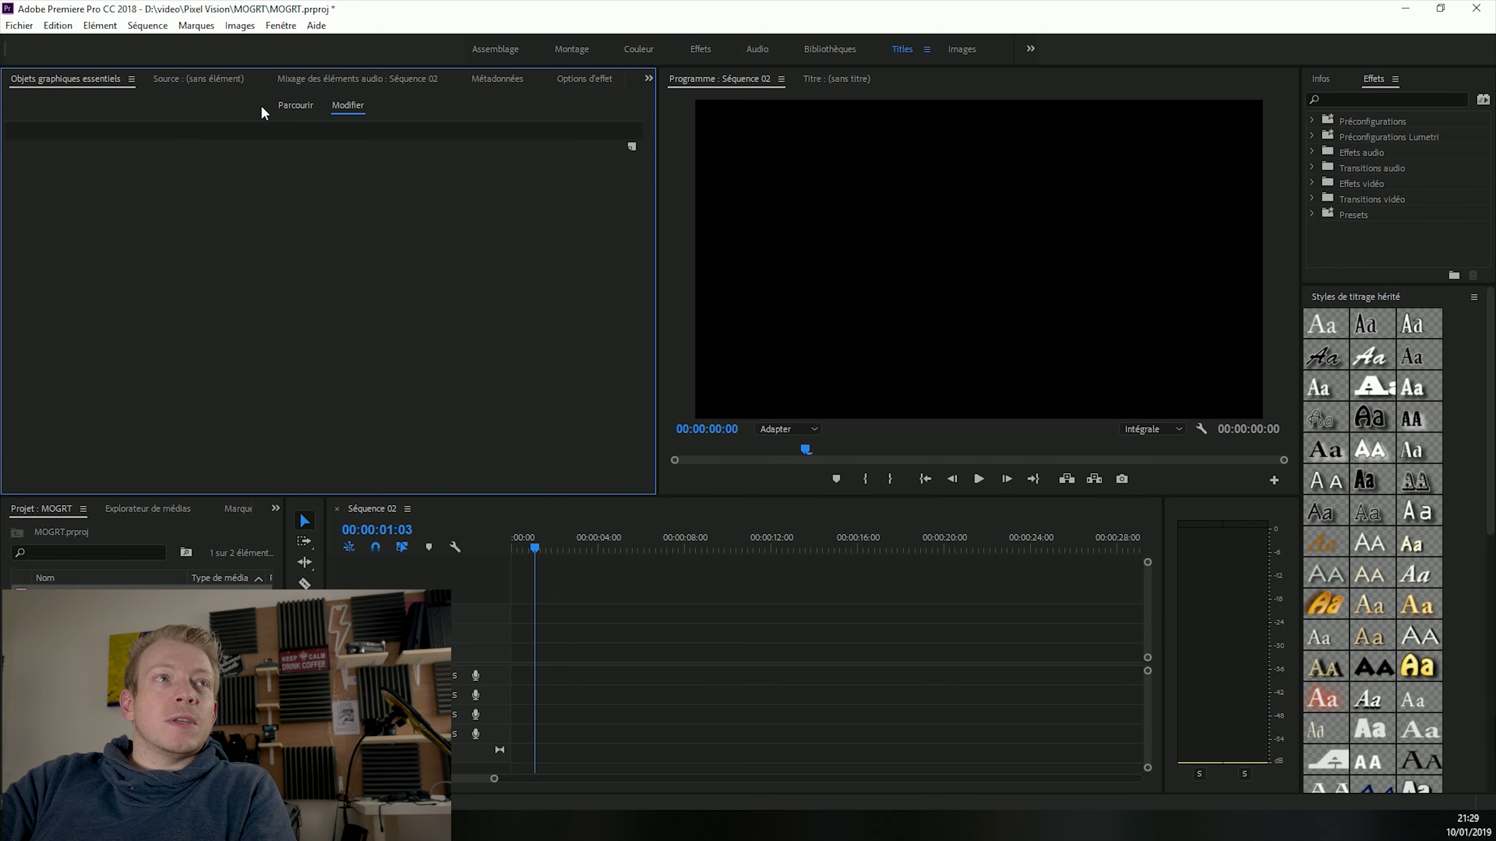
left_click(295, 106)
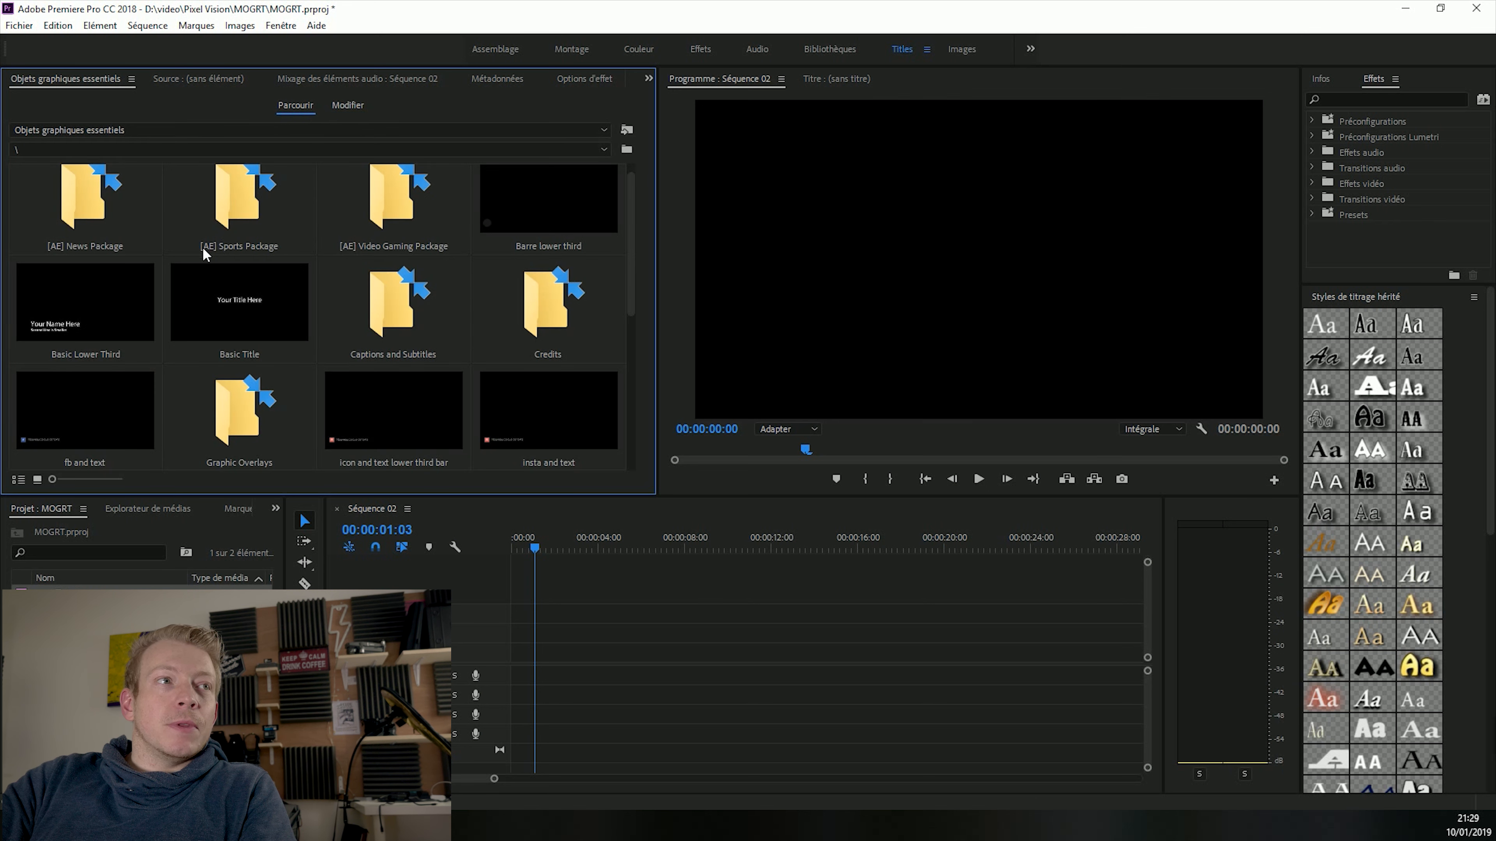
- Place the exported MOGRT template from the library at the start of the empty sequence
scroll(182, 258, "down", 4)
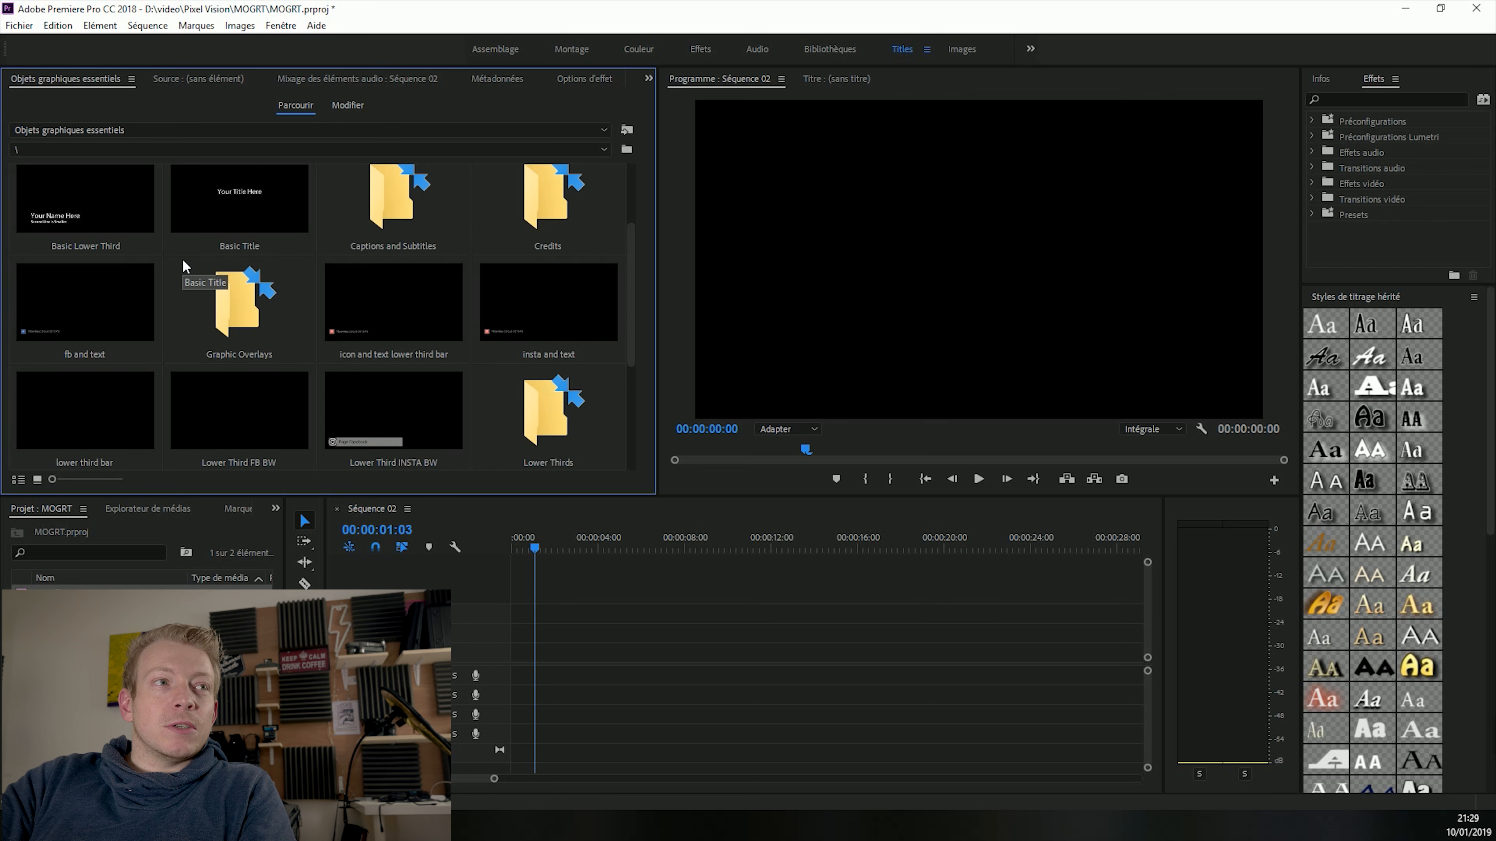
left_click(69, 292)
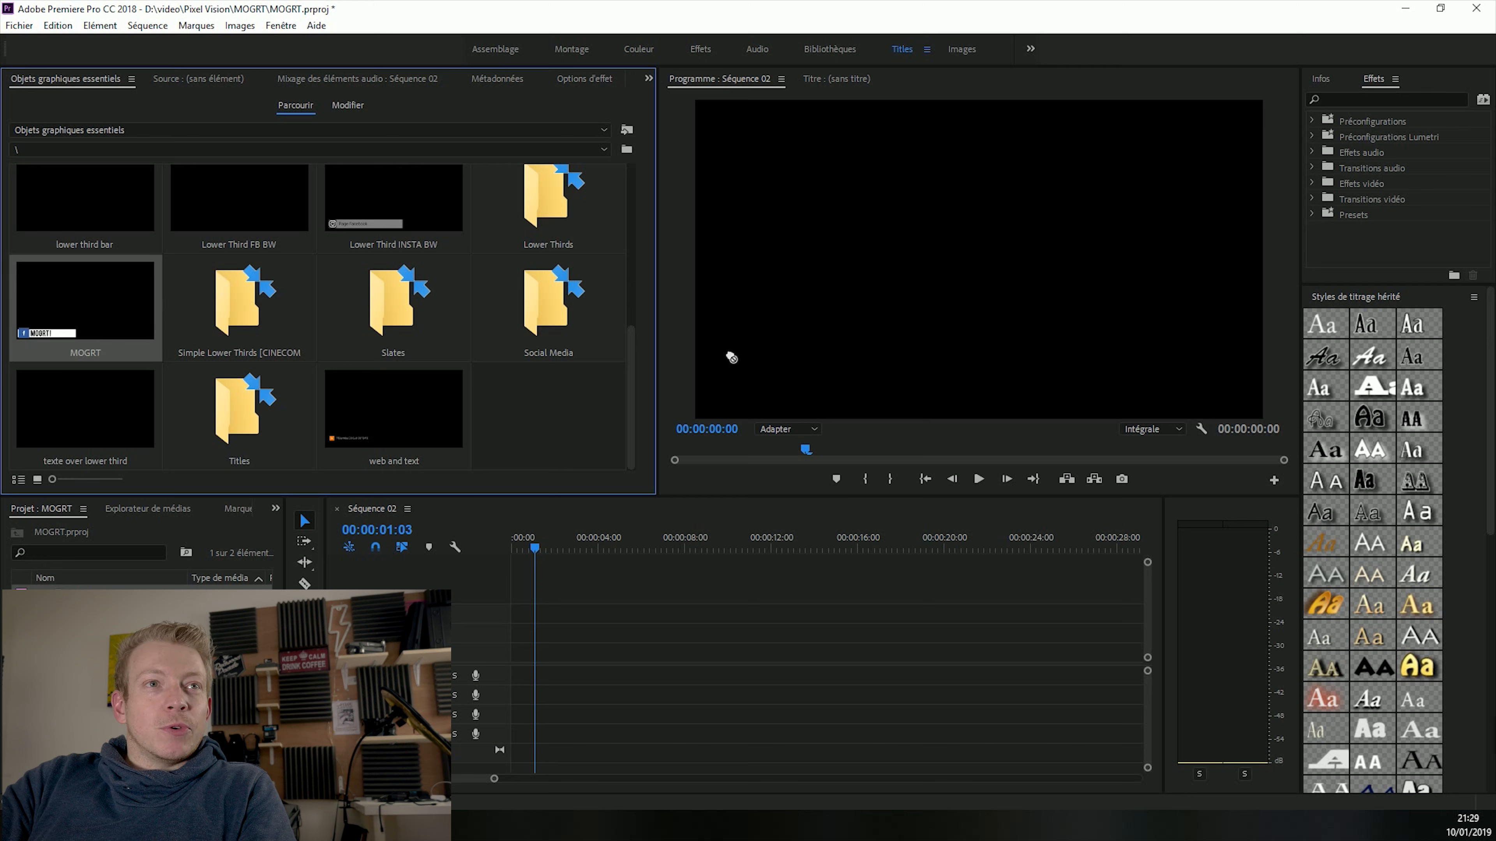
left_click_drag(791, 363, 783, 360)
left_click_drag(49, 309, 559, 651)
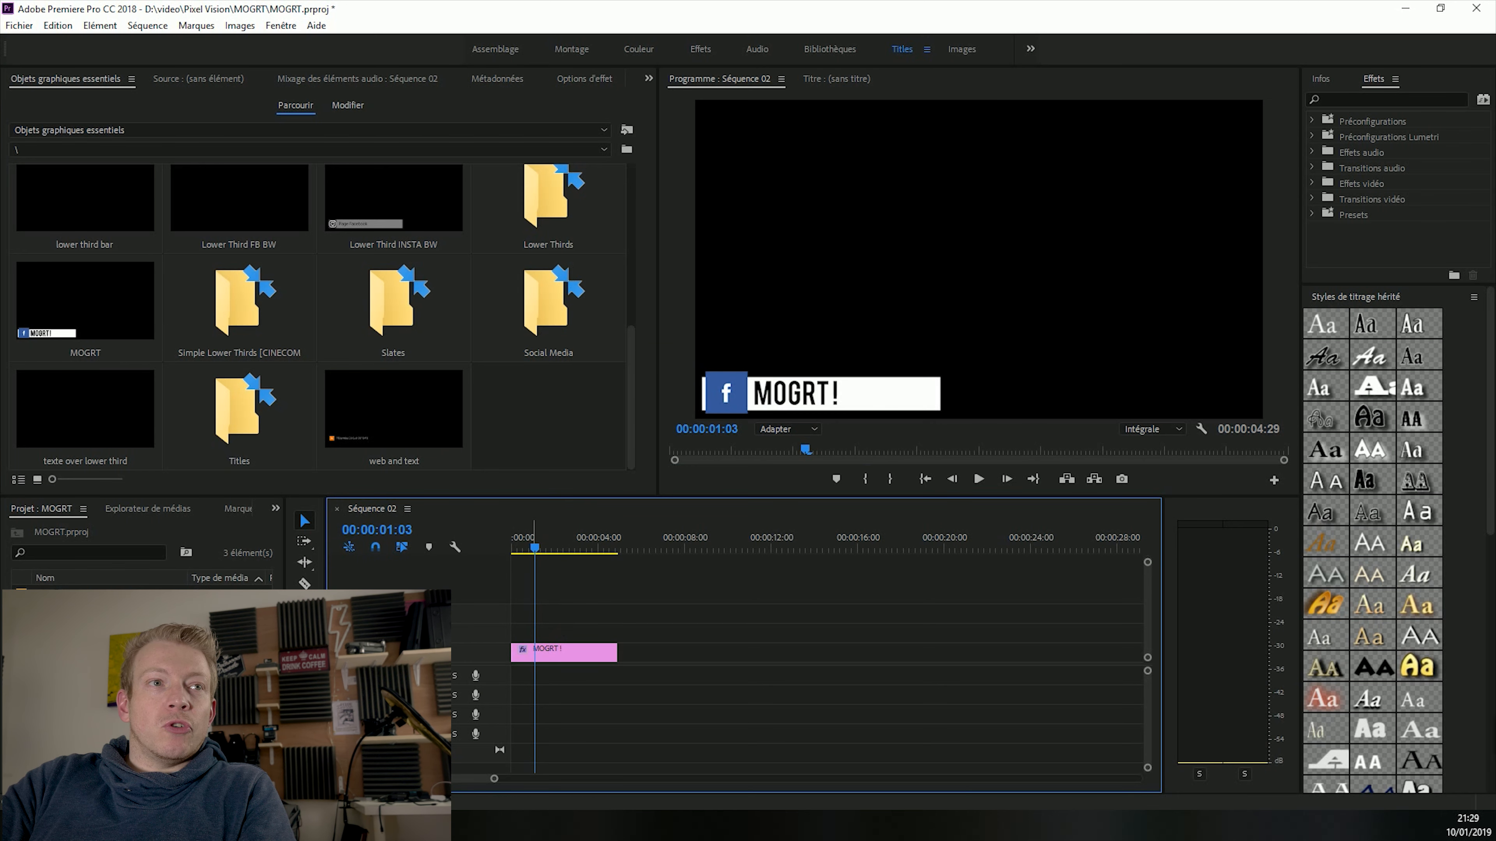
- Play the sequence from the start to check the inserted template's animation
key("Home")
key("space")
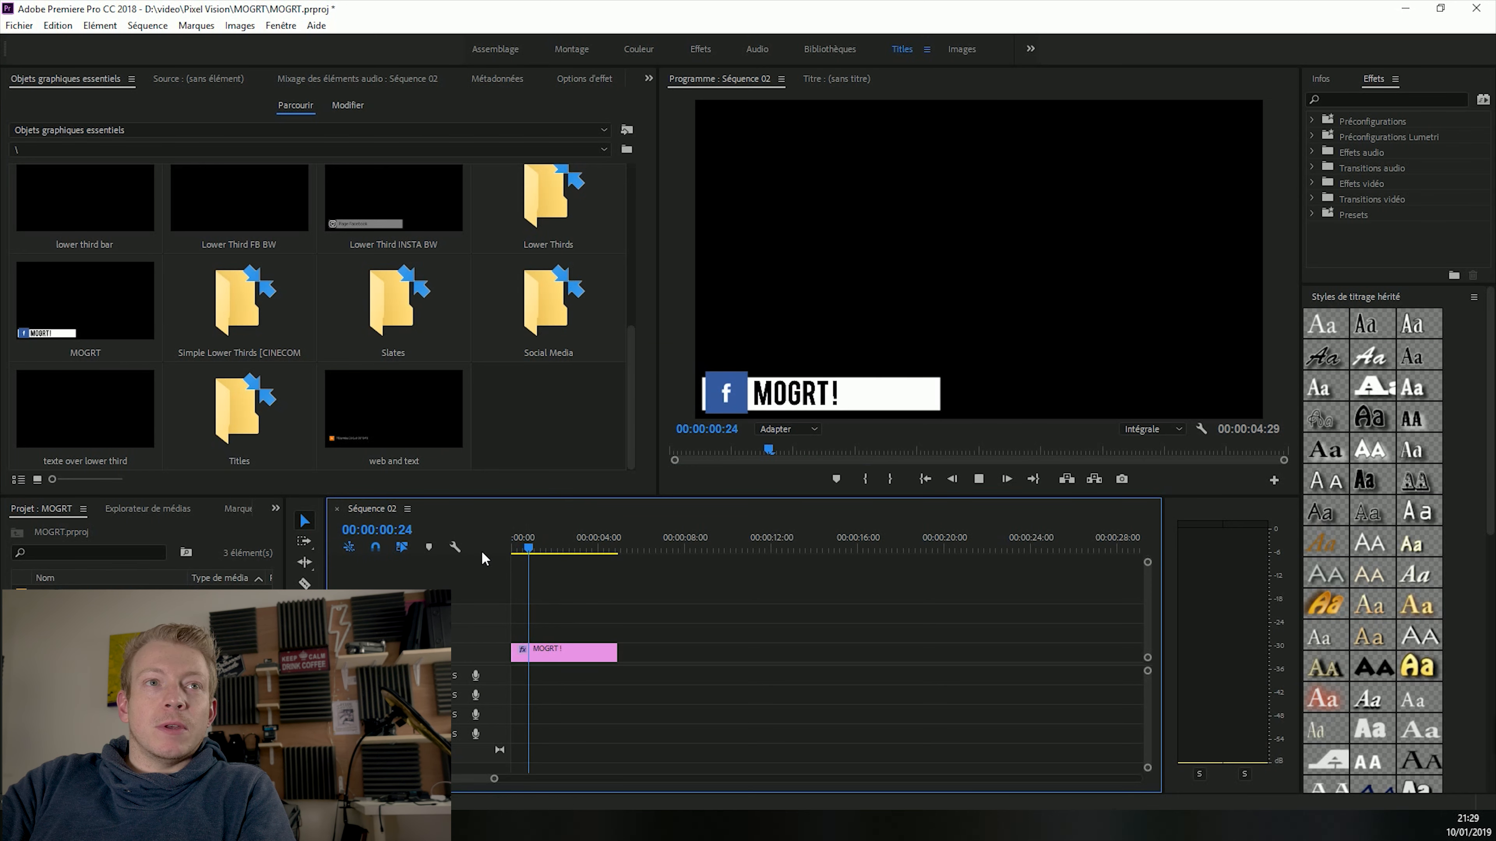
key("space")
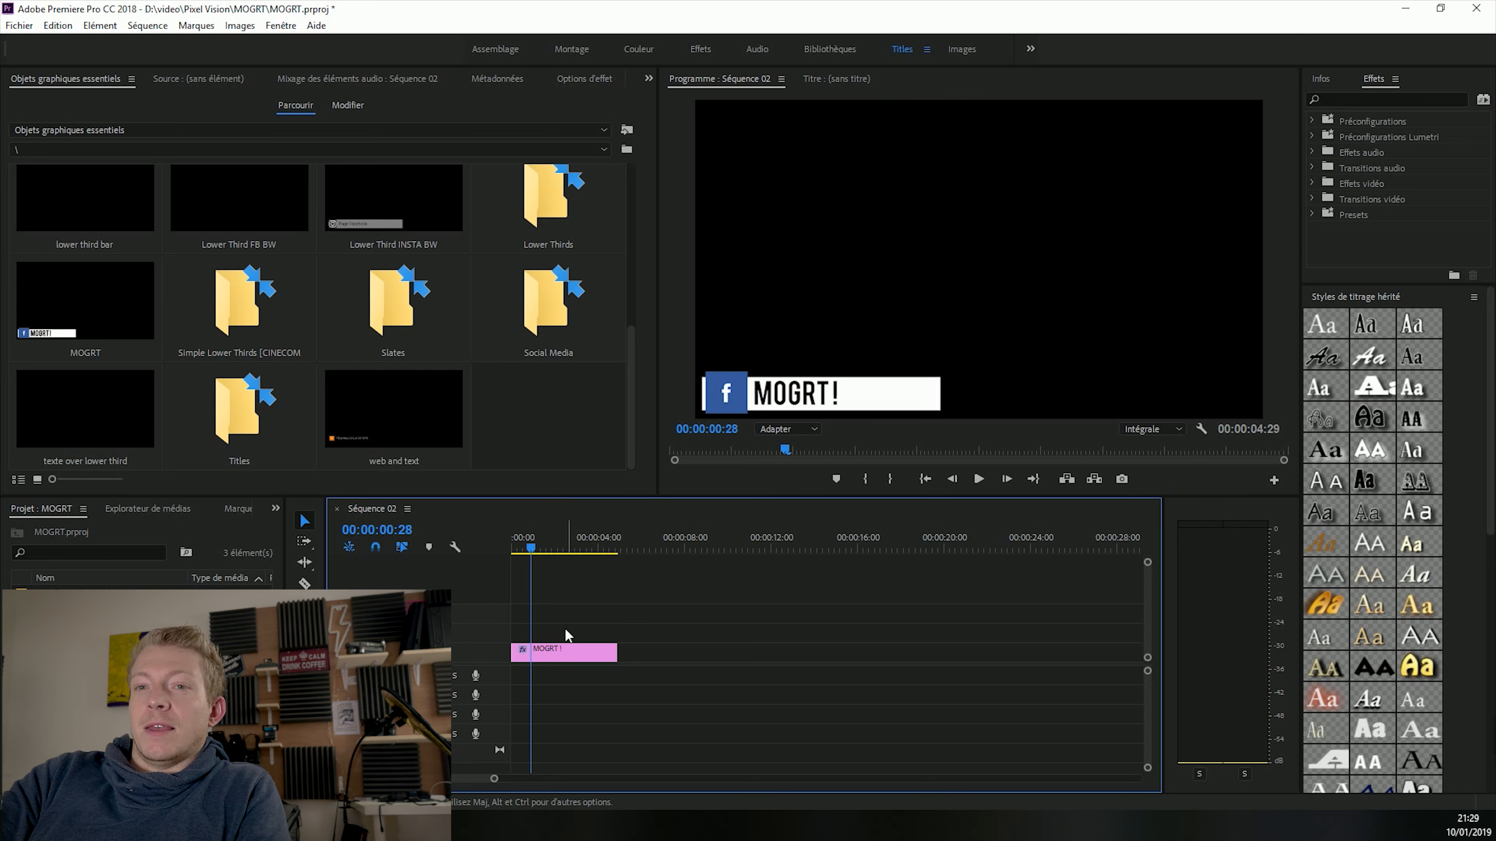
- Replace the MOGRT ! text layer's wording in the inserted template with PIXEL VISION
left_click(595, 654)
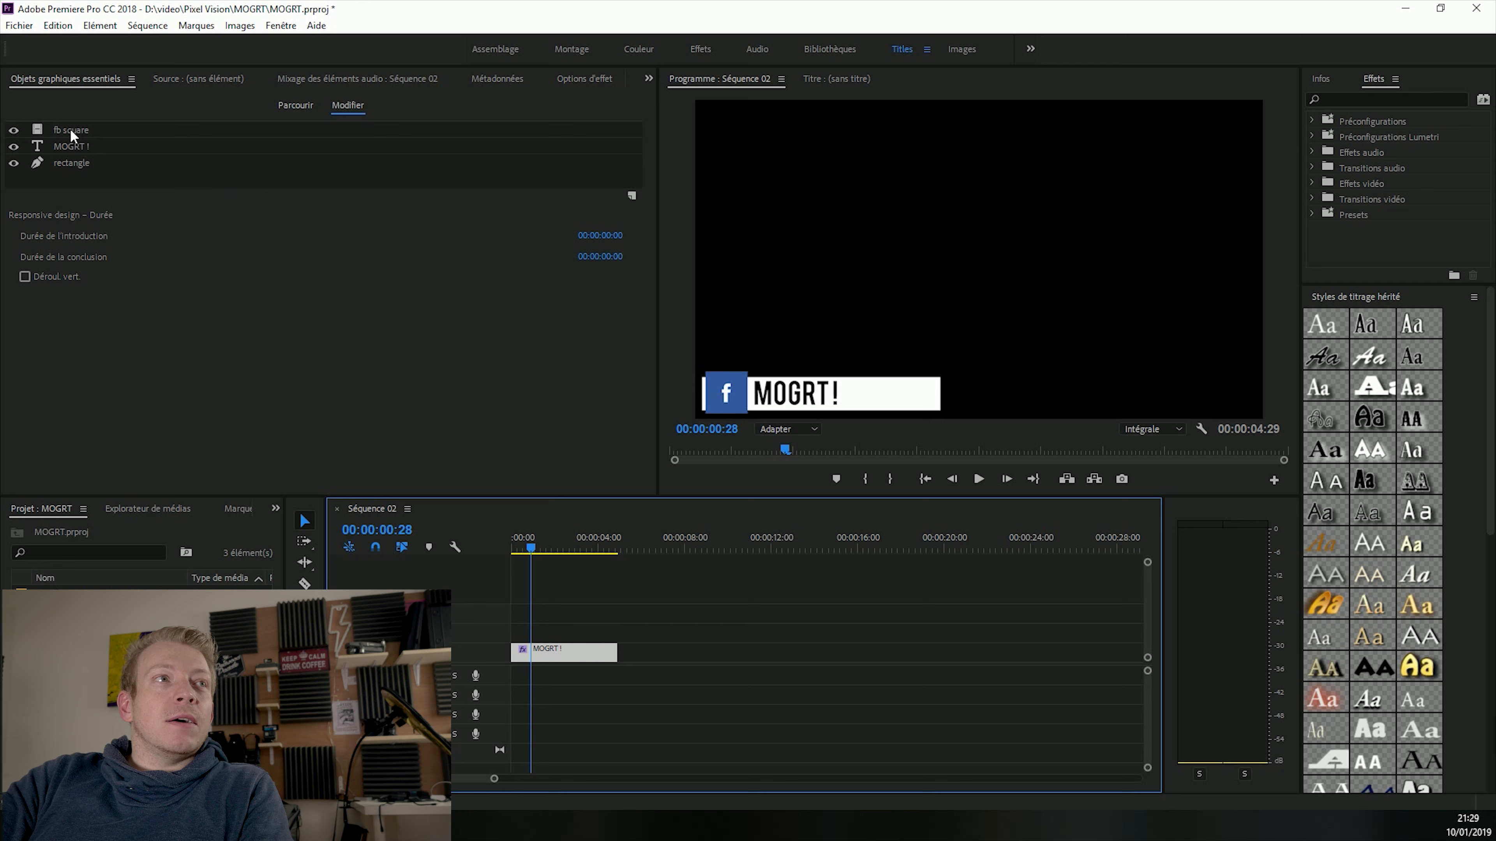
left_click(81, 151)
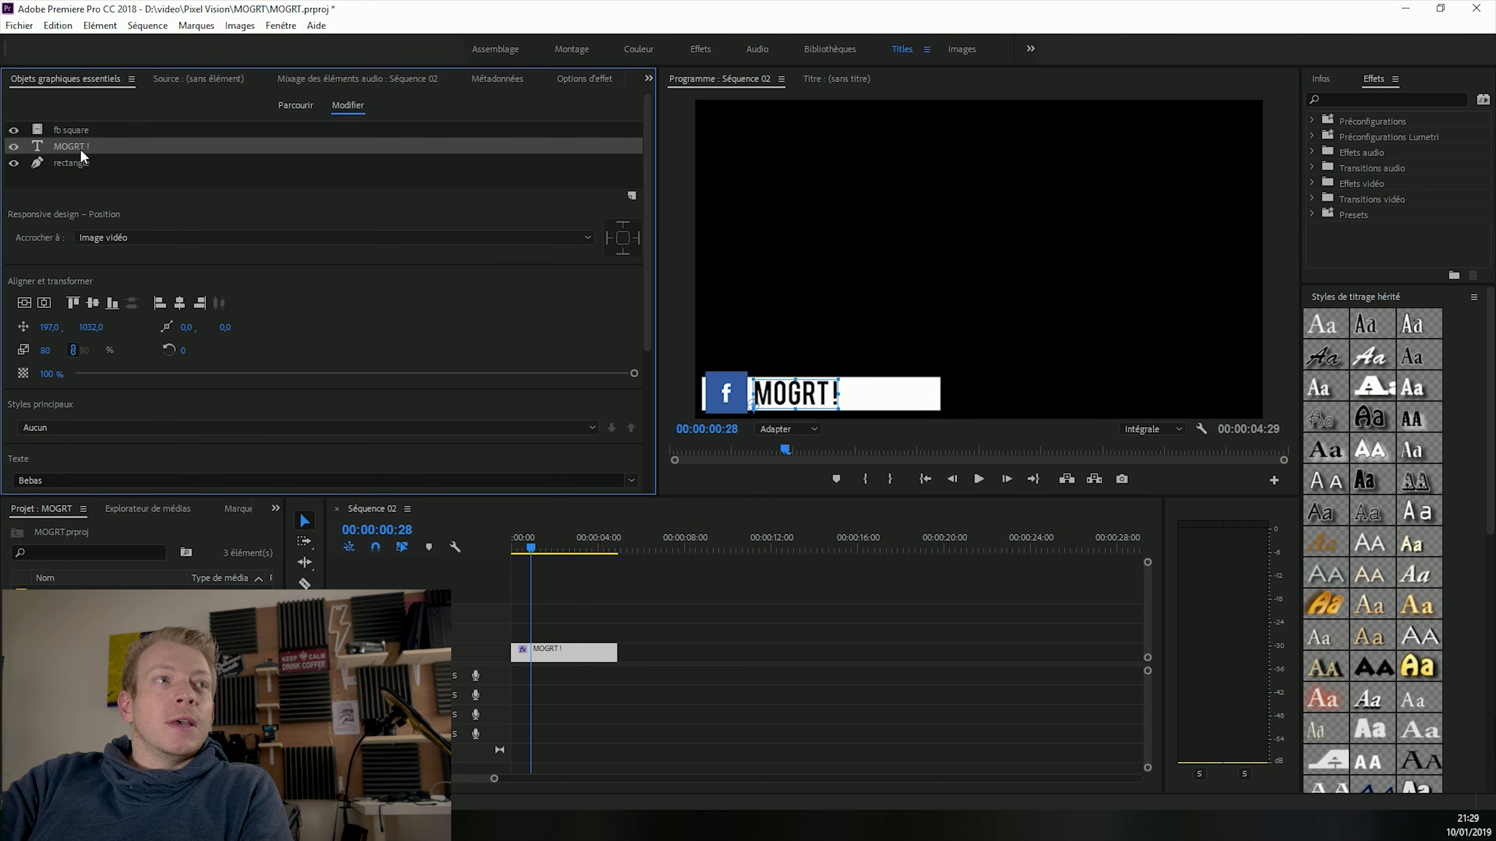
left_click(299, 511)
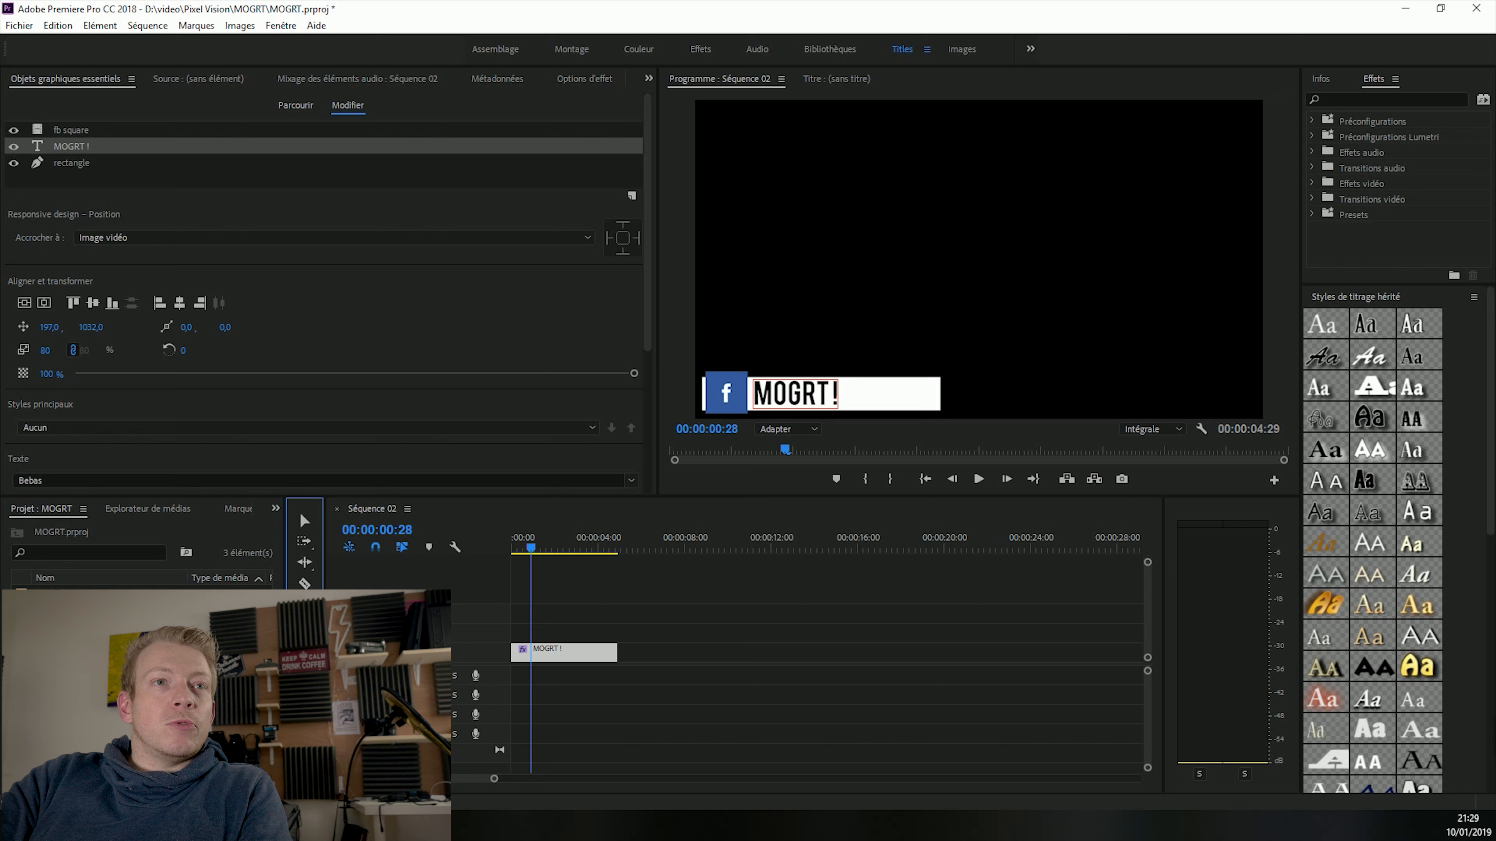
left_click(768, 397)
key("ctrl+a")
type("MA")
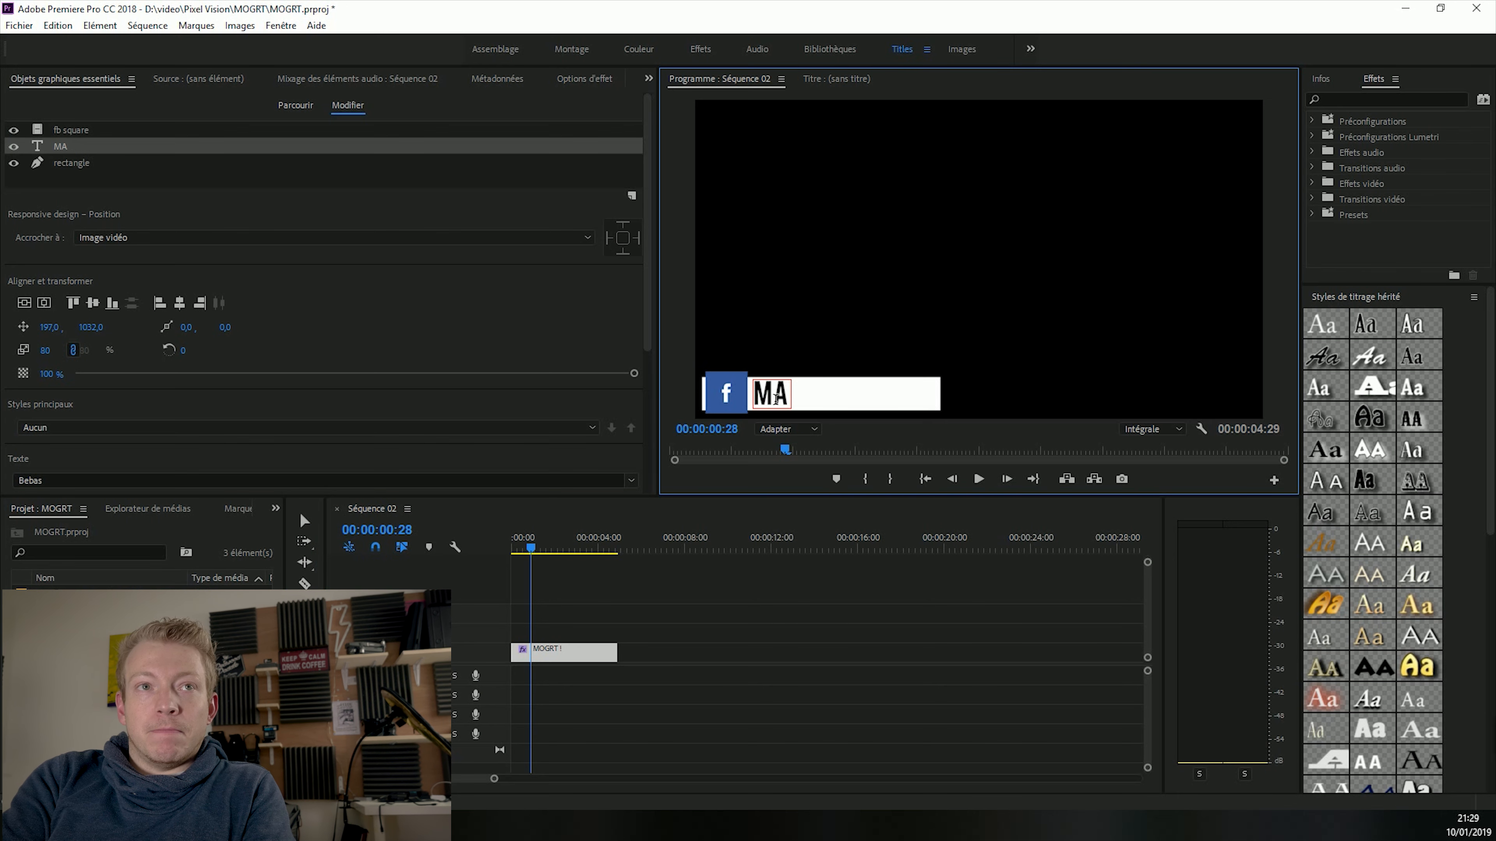
type(" CHAINE")
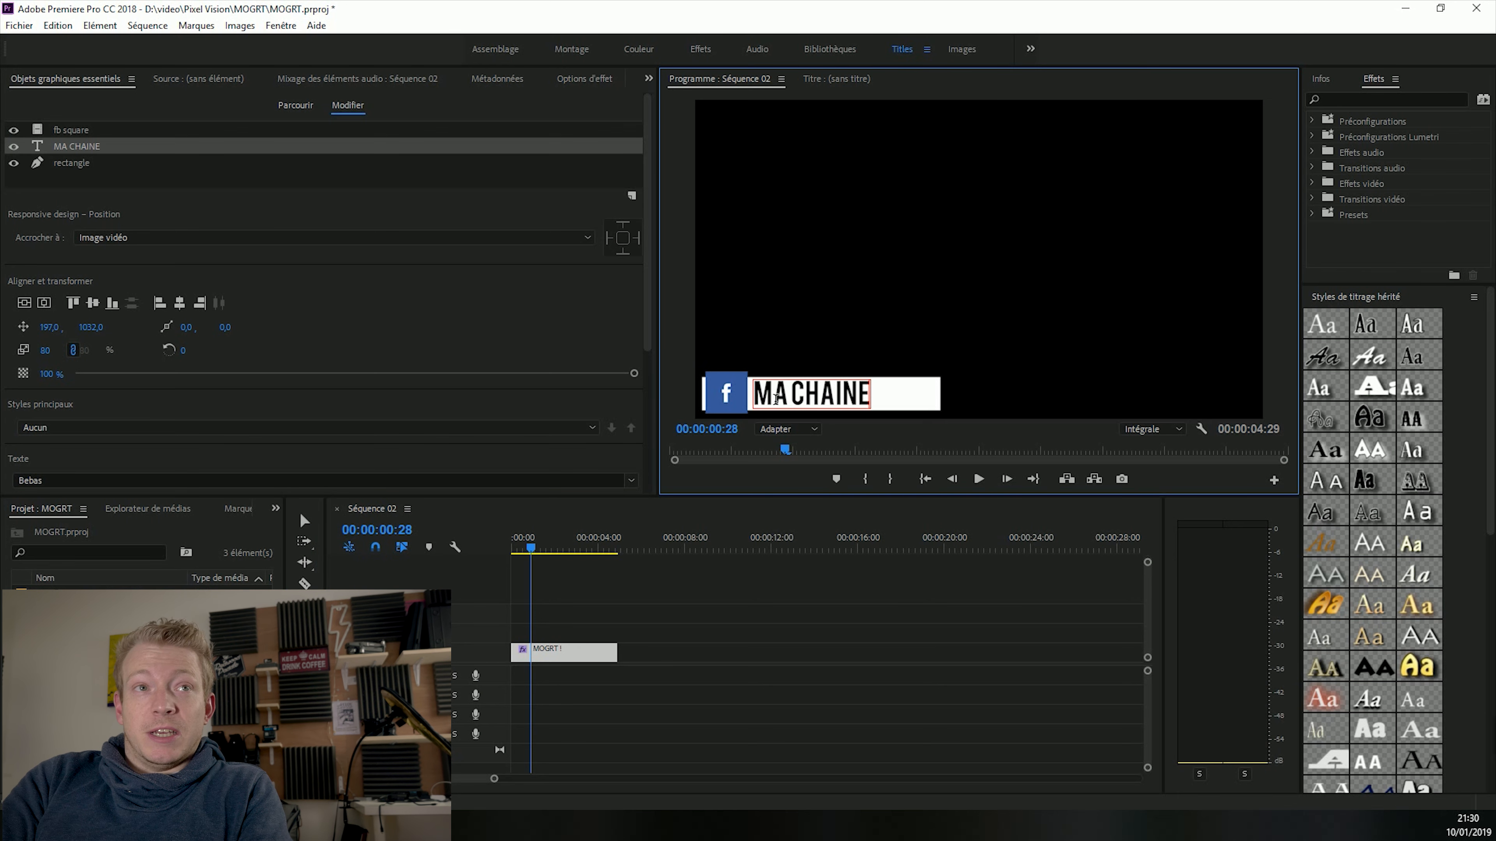
type("MA PAGE")
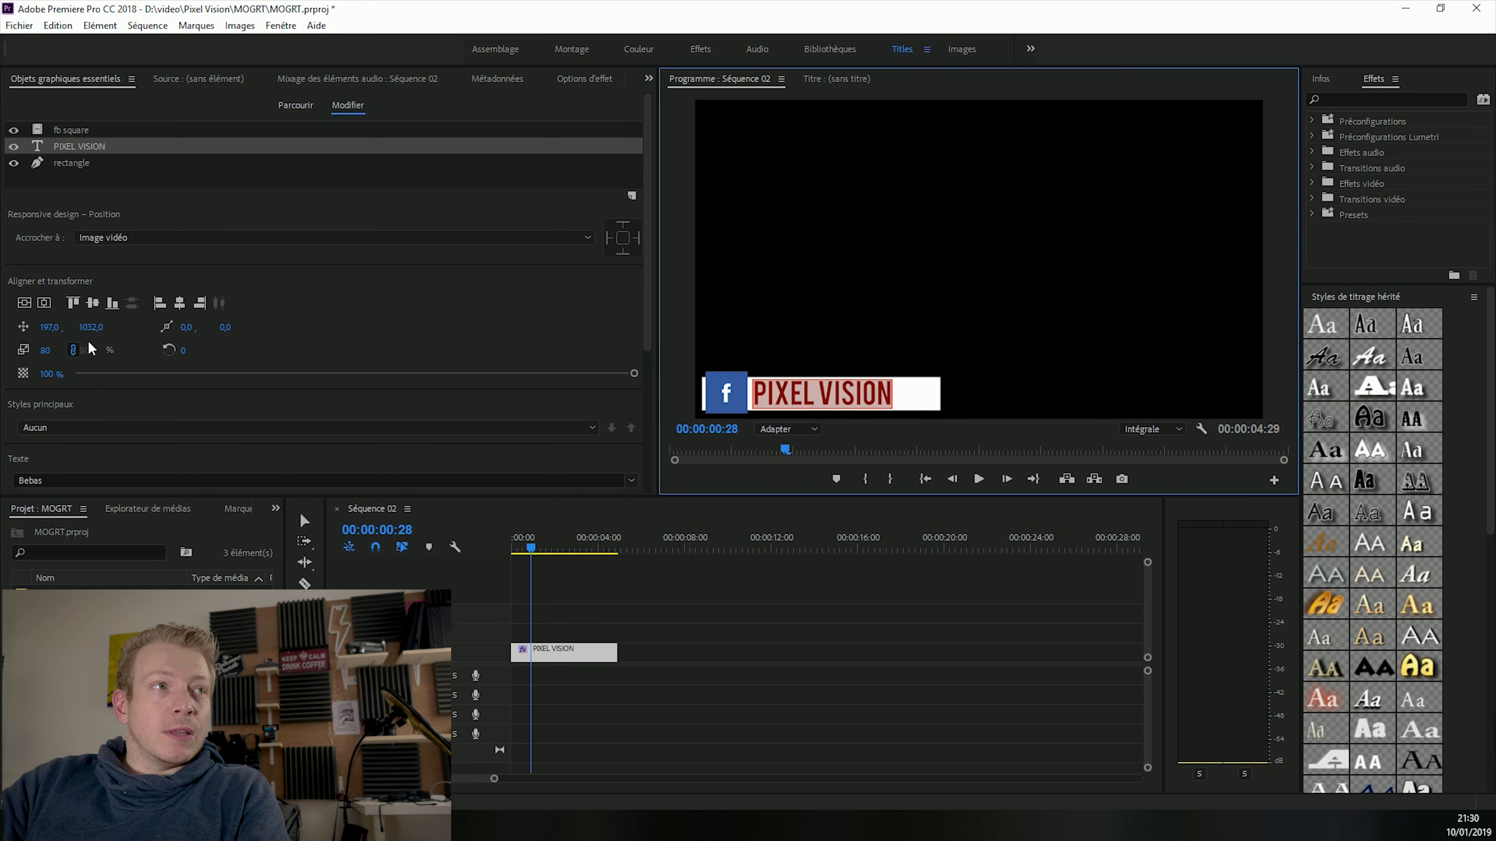
- Change the PIXEL VISION text's font to Roboto in the Thin style
scroll(367, 330, "down", 2)
scroll(361, 260, "down", 2)
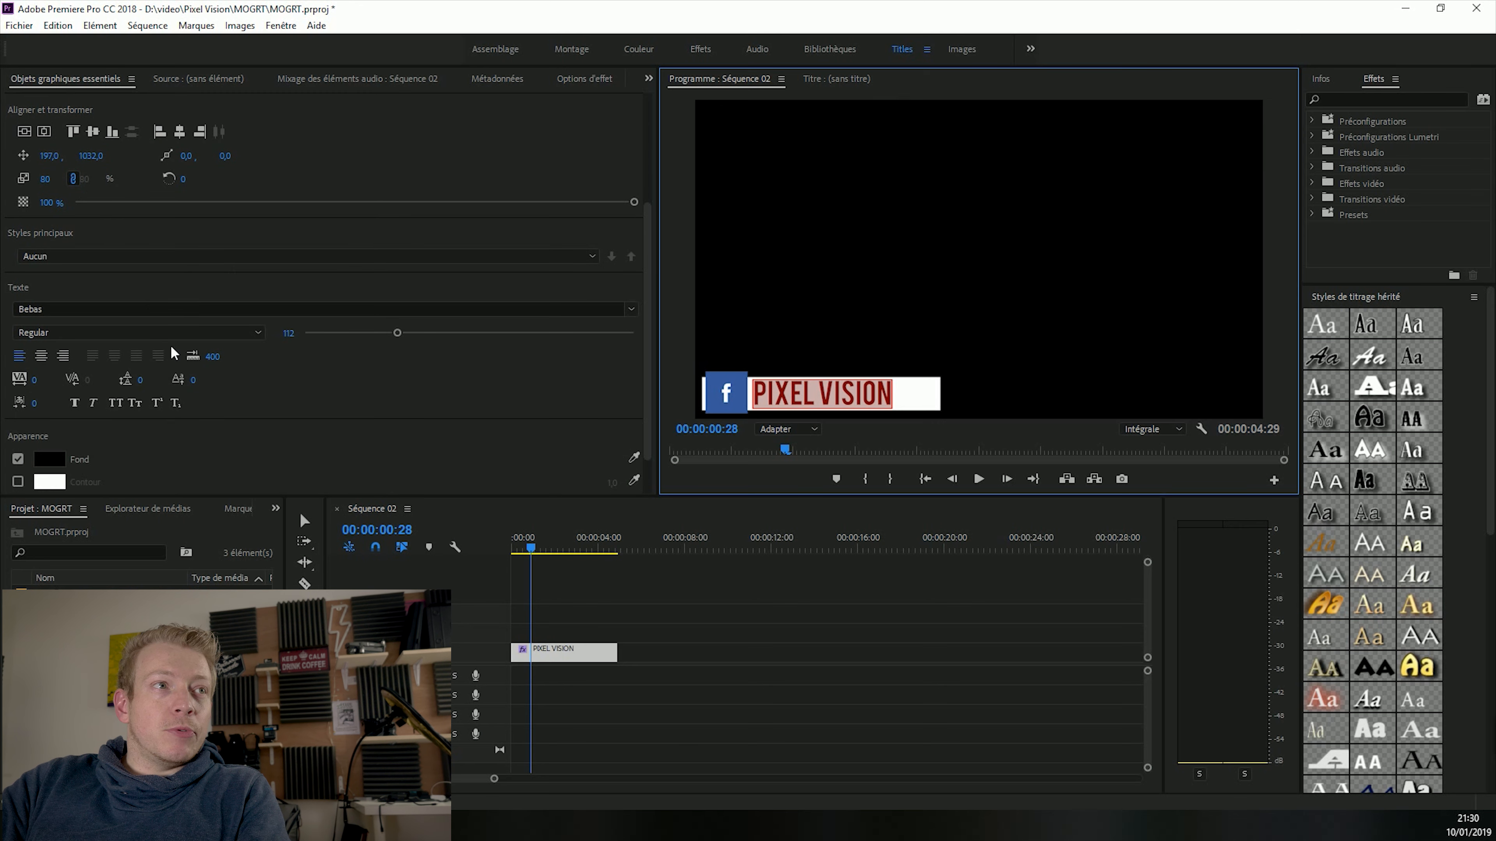
left_click(164, 315)
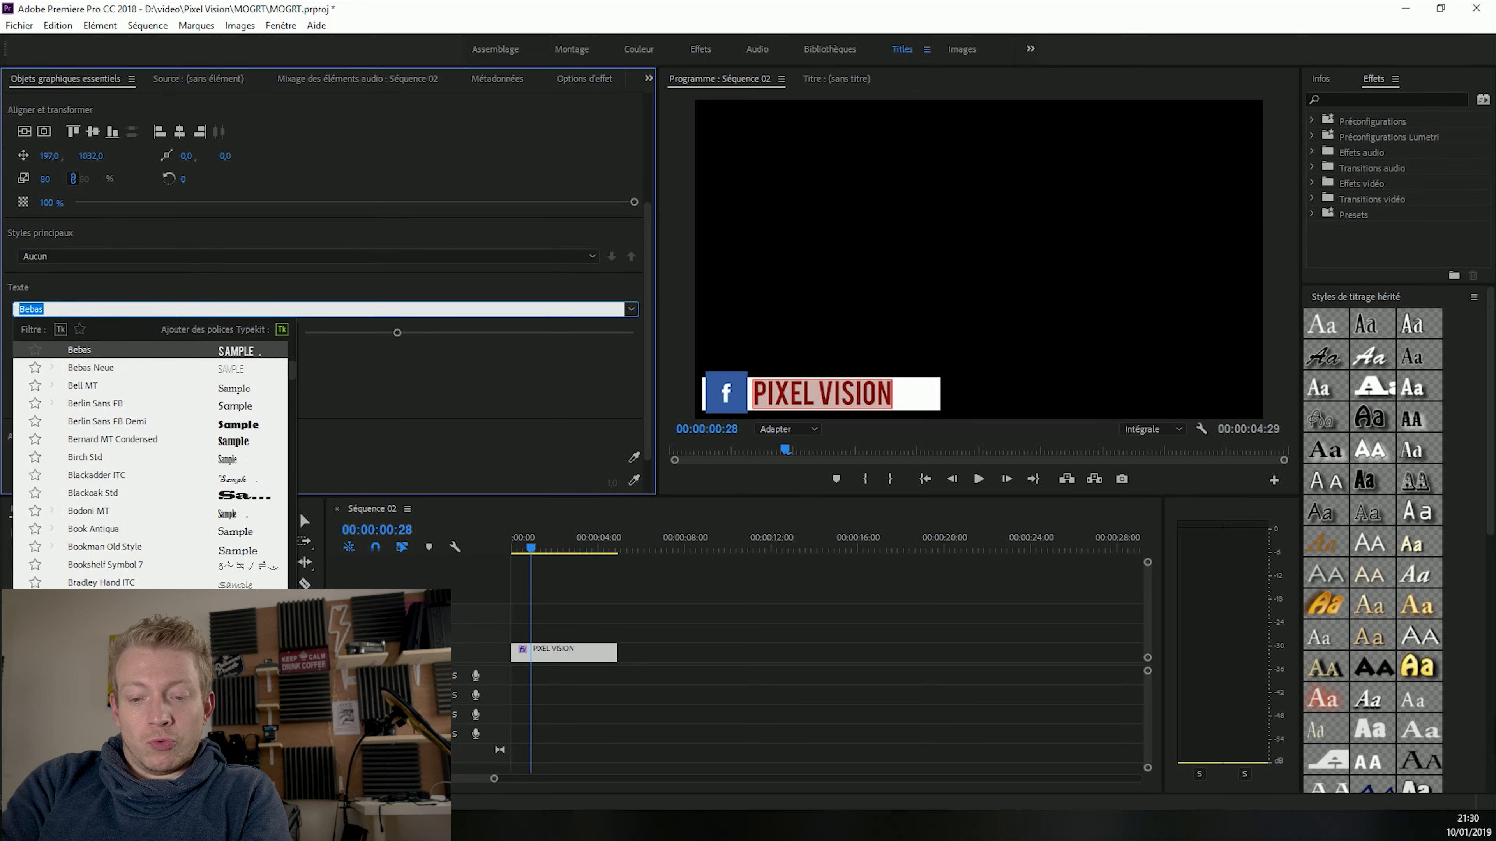
type("roboto")
key("Return")
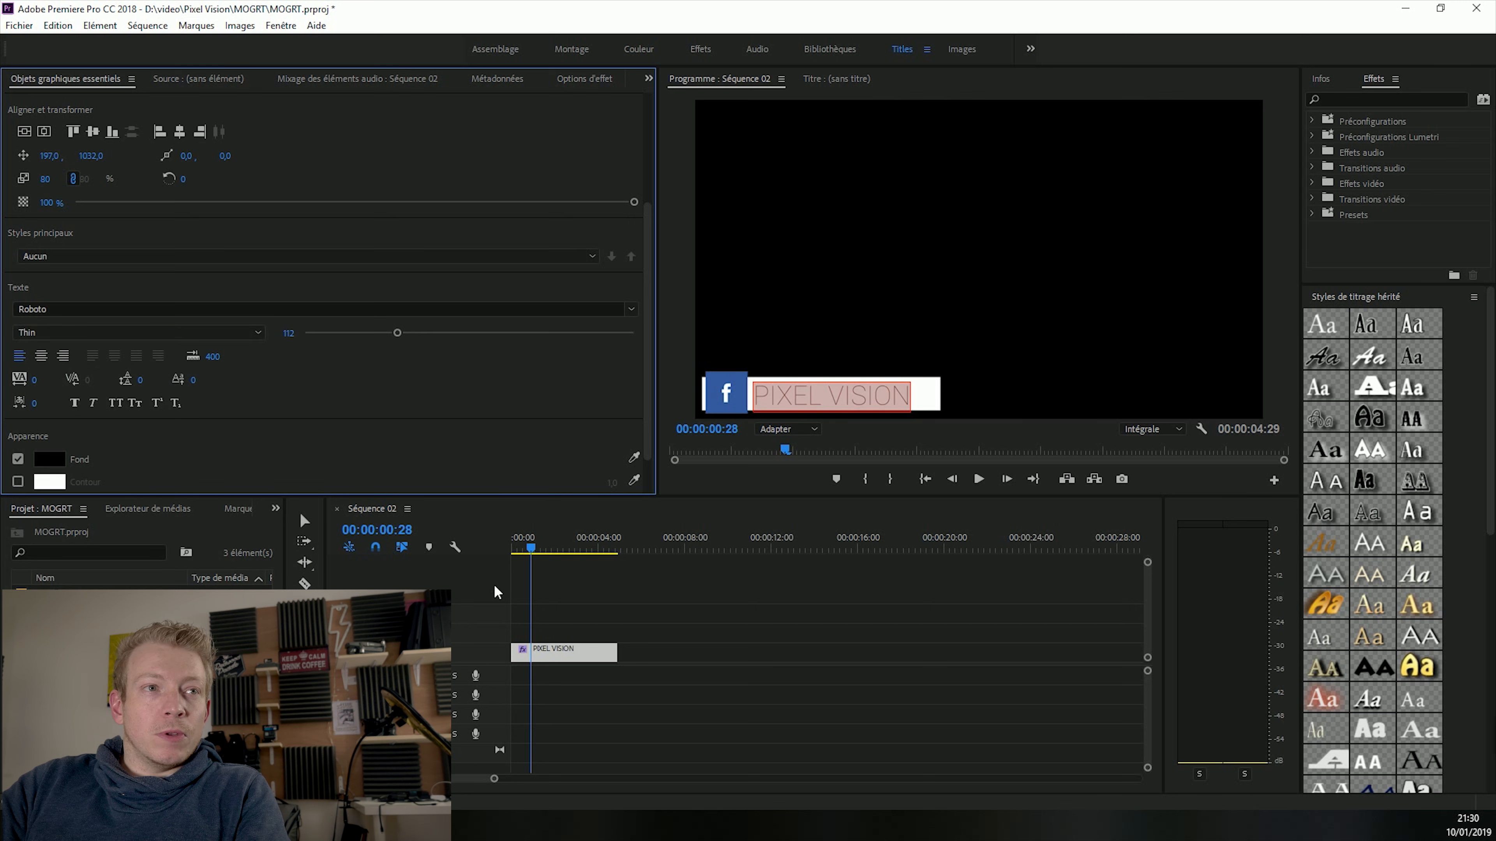
- Play the edited template from the start to check the animation with the new text and font
left_click_drag(531, 548, 474, 567)
key("space")
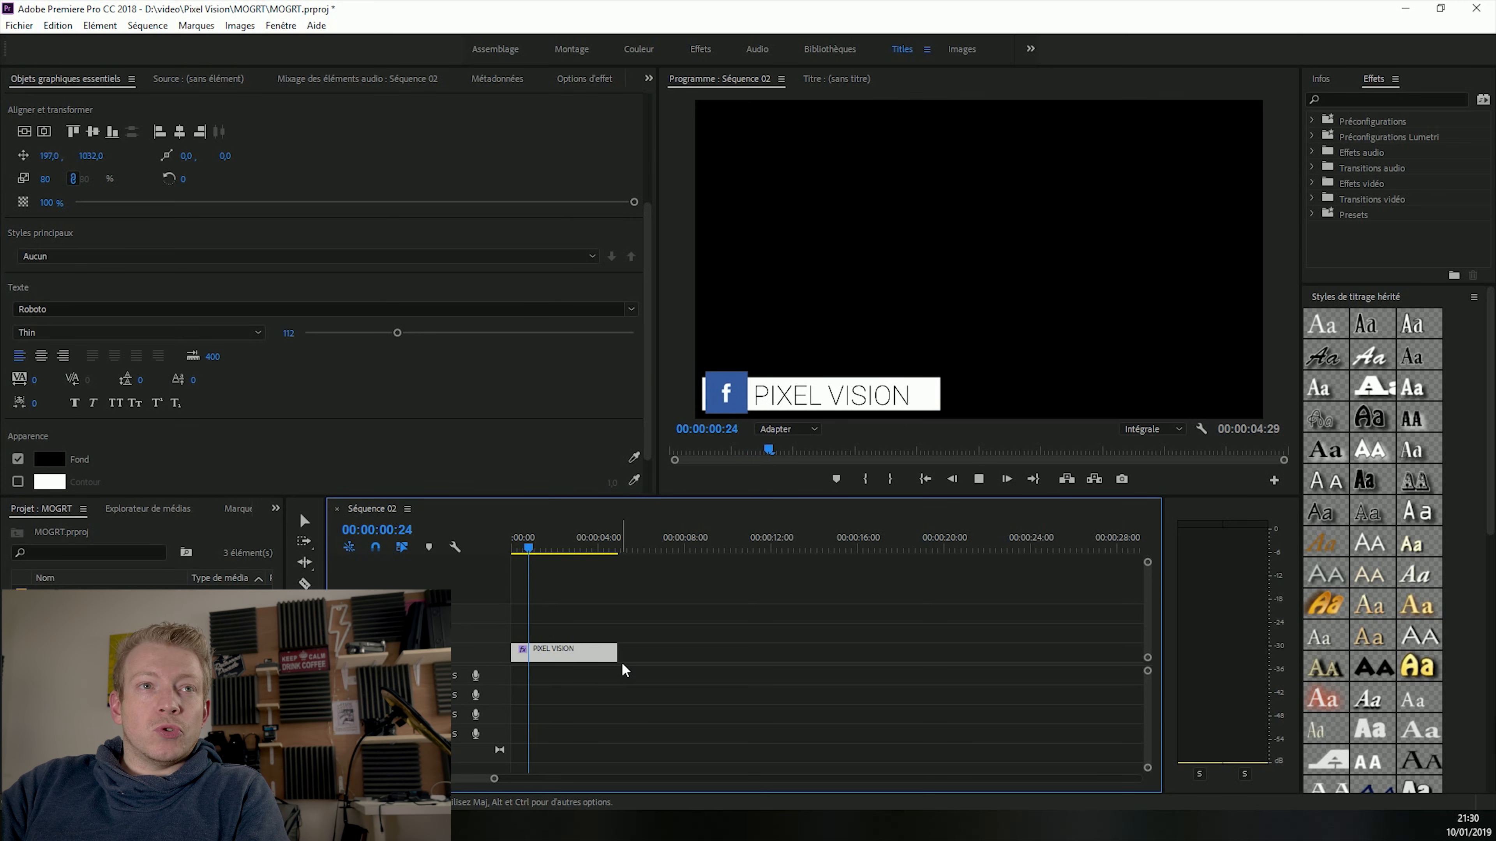
key("space")
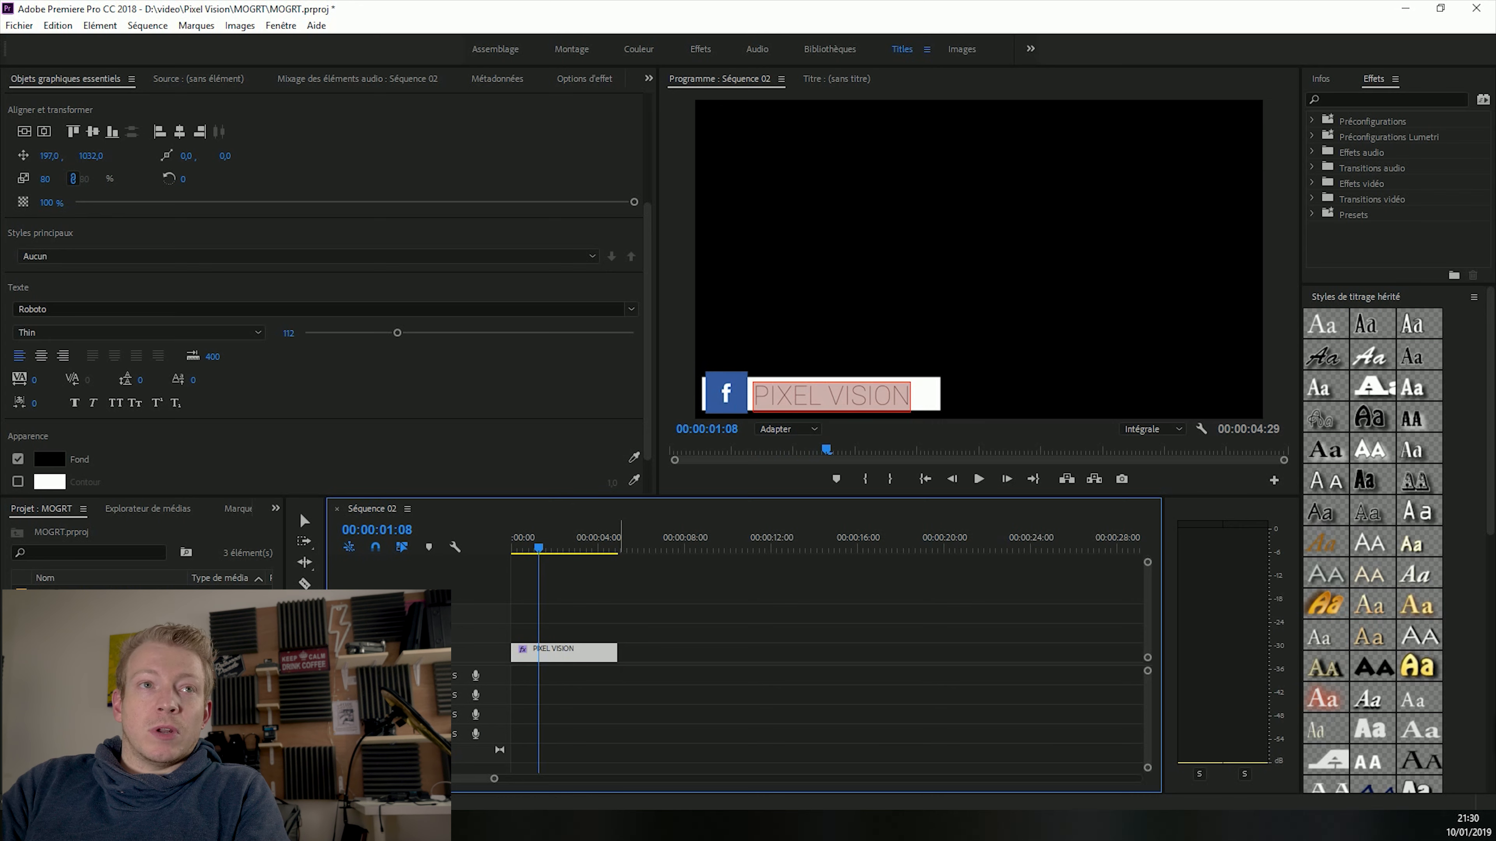